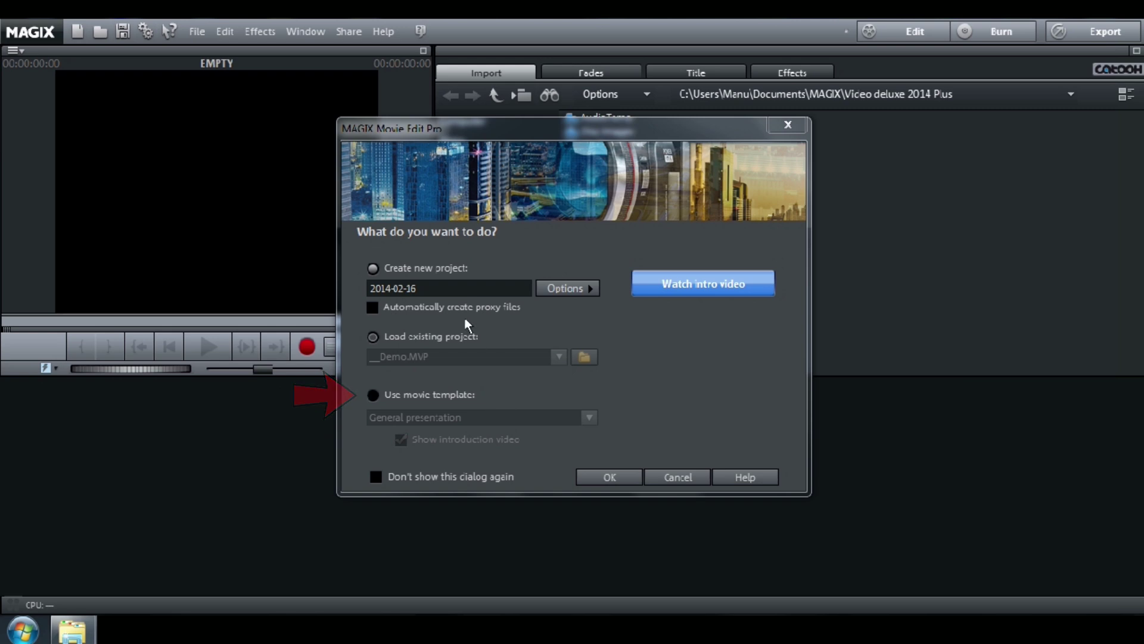
Create a new project named PROJECT1 and switch its track area to timeline view
{"action": "left_click_drag", "start_coordinate": [432, 296], "coordinate": [334, 303]}
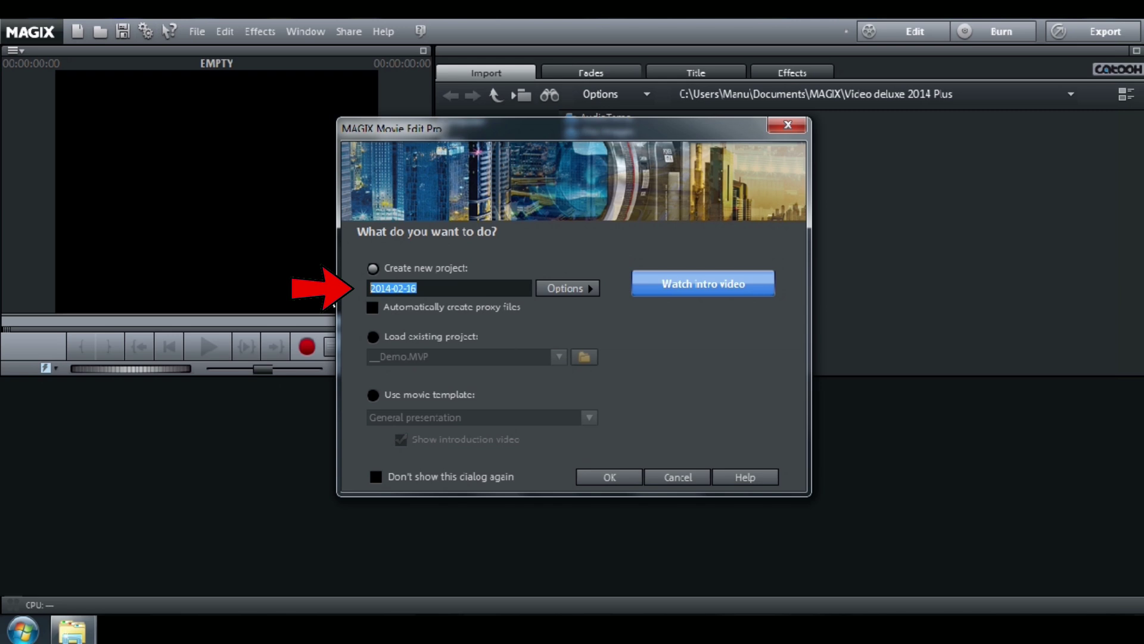
{"action": "type", "text": "PROJECT1"}
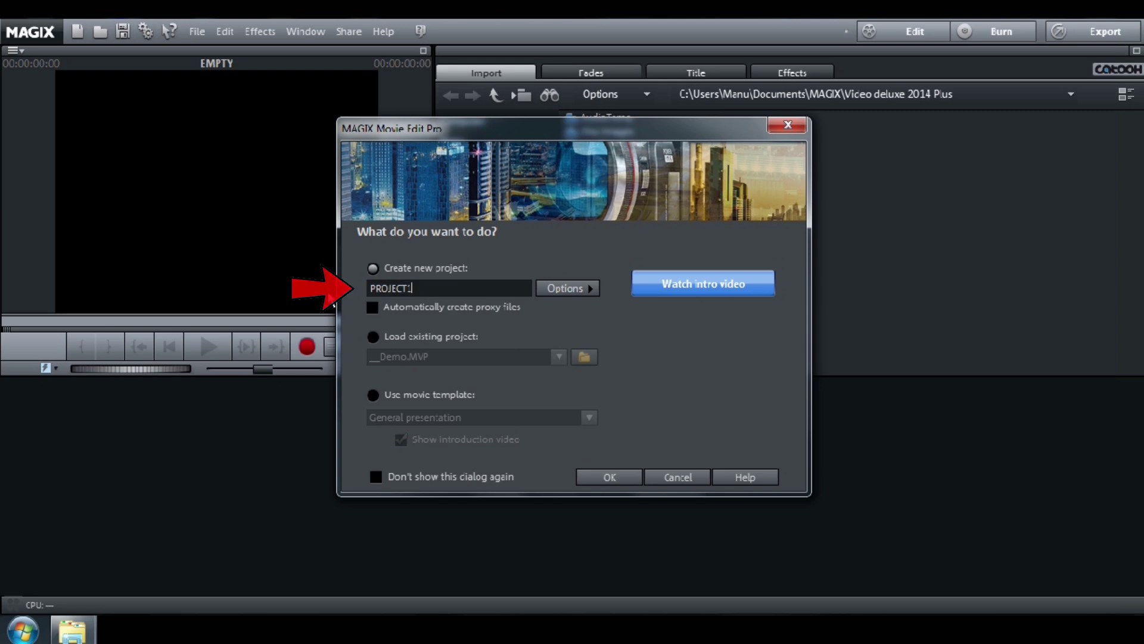
{"action": "left_click", "coordinate": [609, 477]}
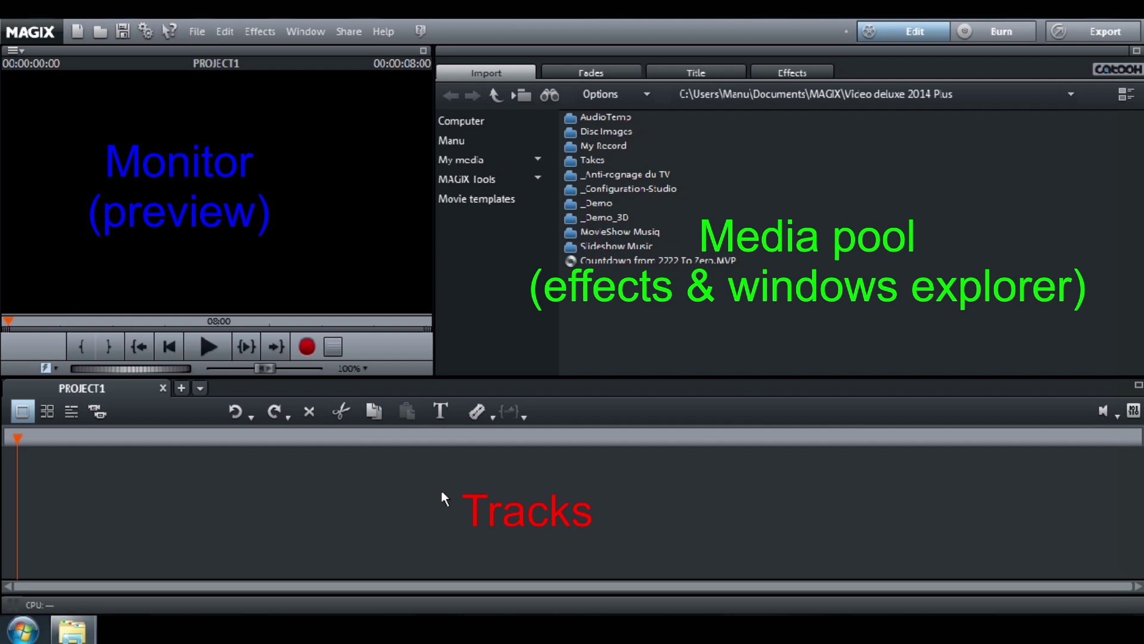
{"action": "left_click", "coordinate": [69, 414]}
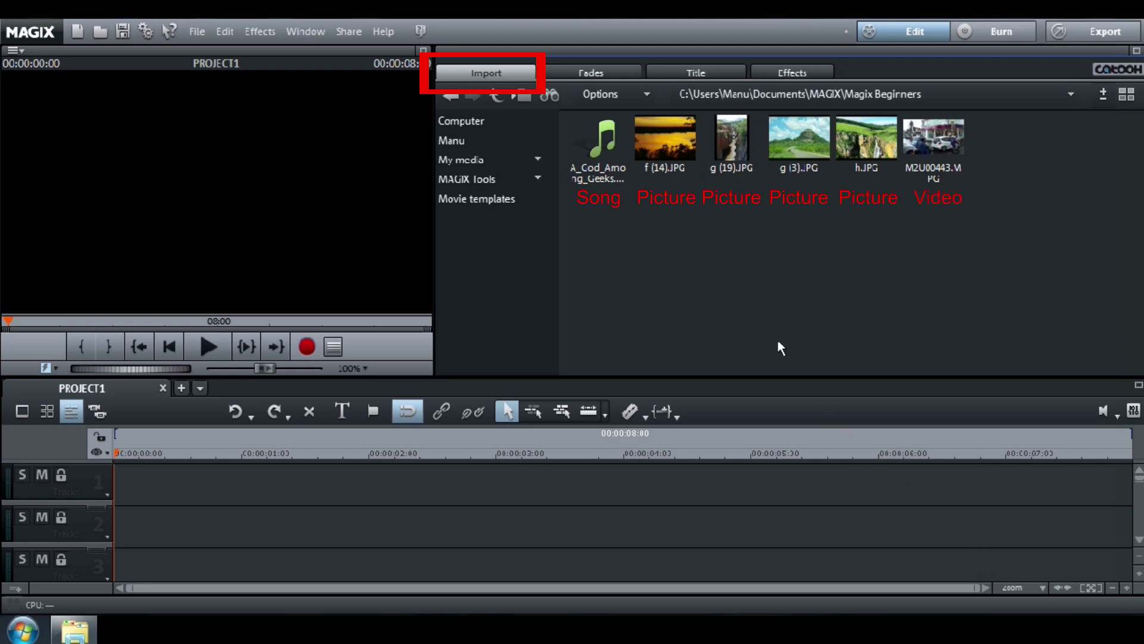
Place the picture f (14).JPG at the start of track 1 and preview its playback
{"action": "left_click", "coordinate": [656, 127]}
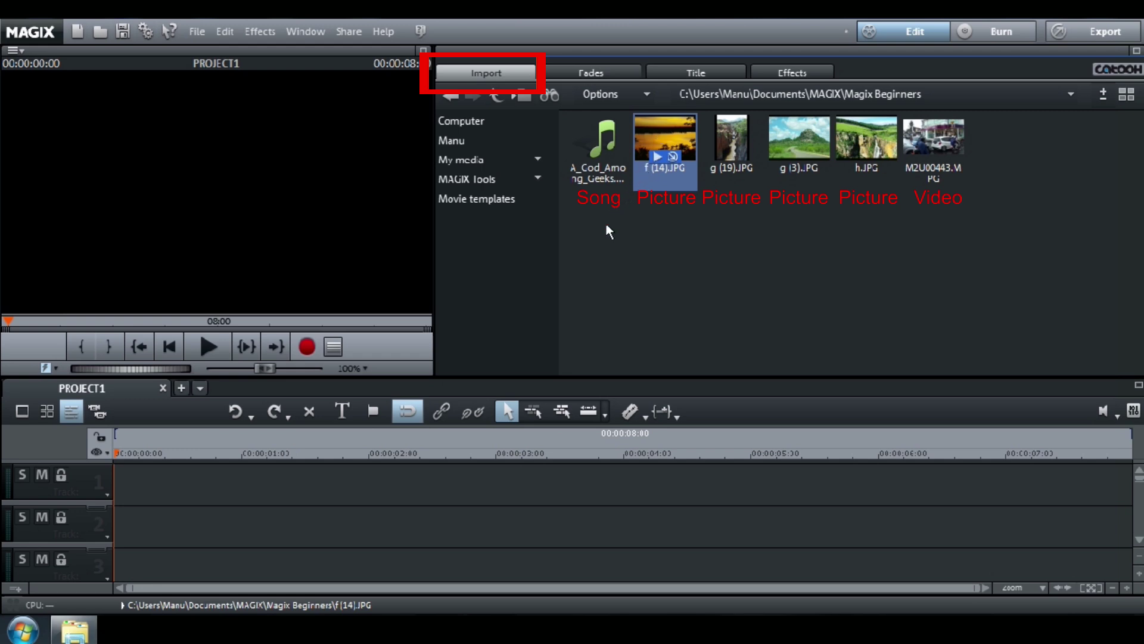
{"action": "left_click_drag", "start_coordinate": [413, 410], "coordinate": [159, 498]}
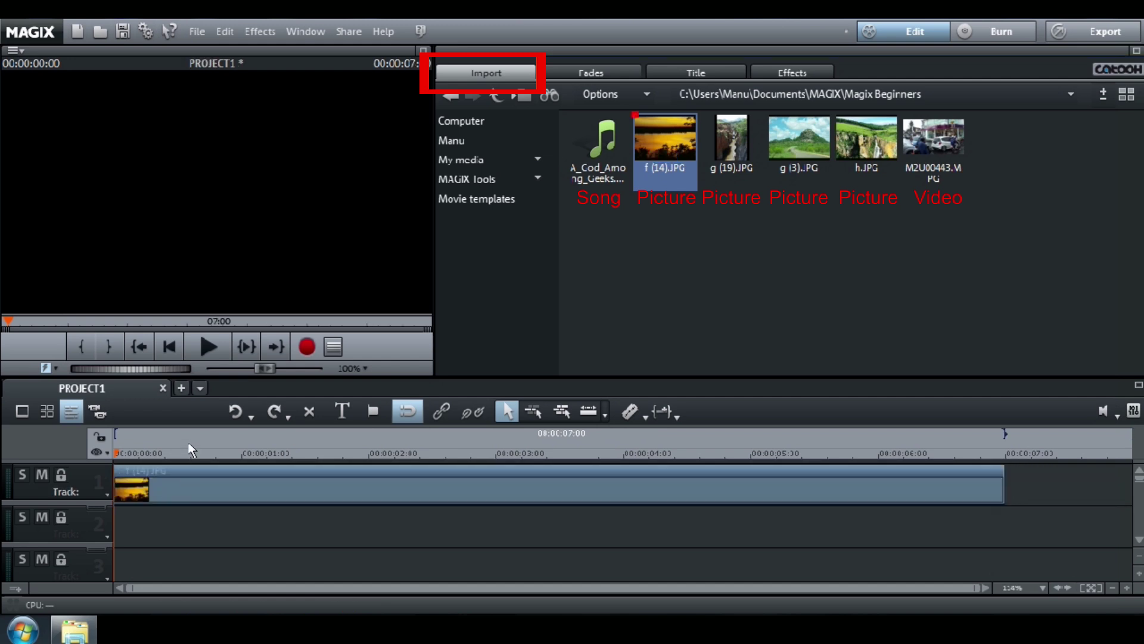
{"action": "left_click", "coordinate": [208, 349]}
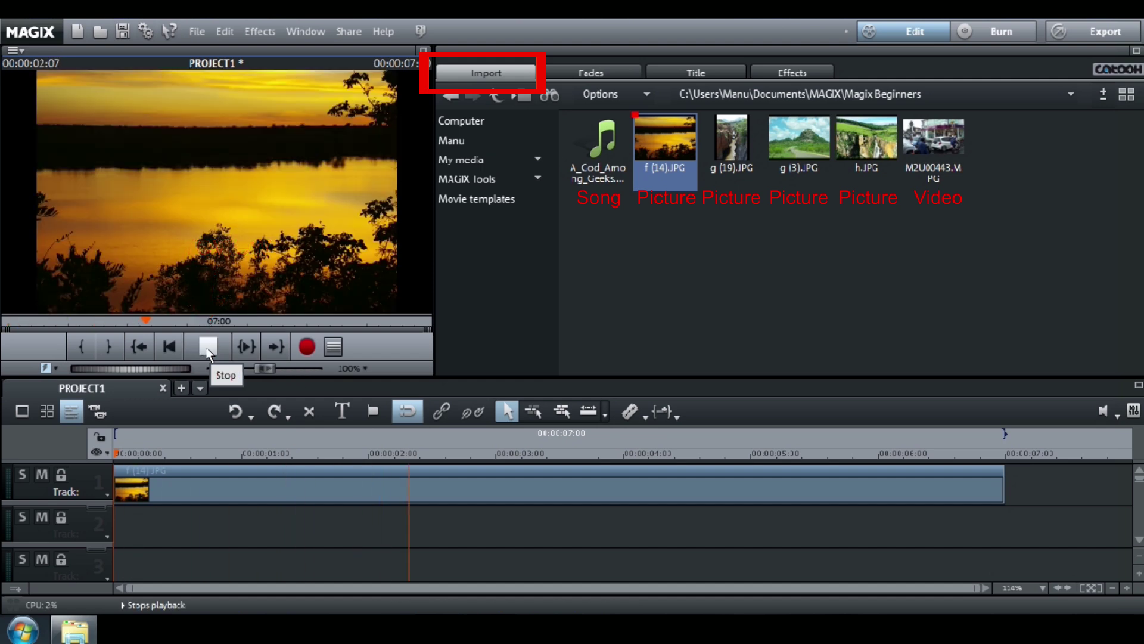
{"action": "left_click", "coordinate": [208, 348]}
Clear track 1 and re-add the picture f (14) from the Magix Beginners folder in Windows Explorer
{"action": "key", "text": "Delete"}
{"action": "left_click", "coordinate": [171, 348]}
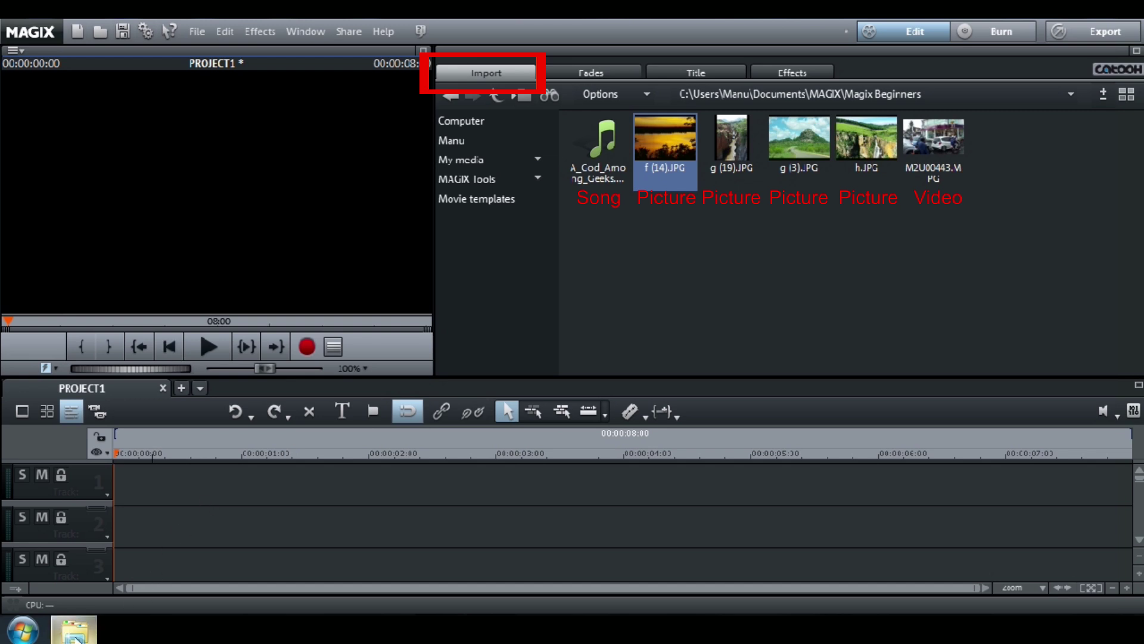
{"action": "mouse_move", "coordinate": [74, 637]}
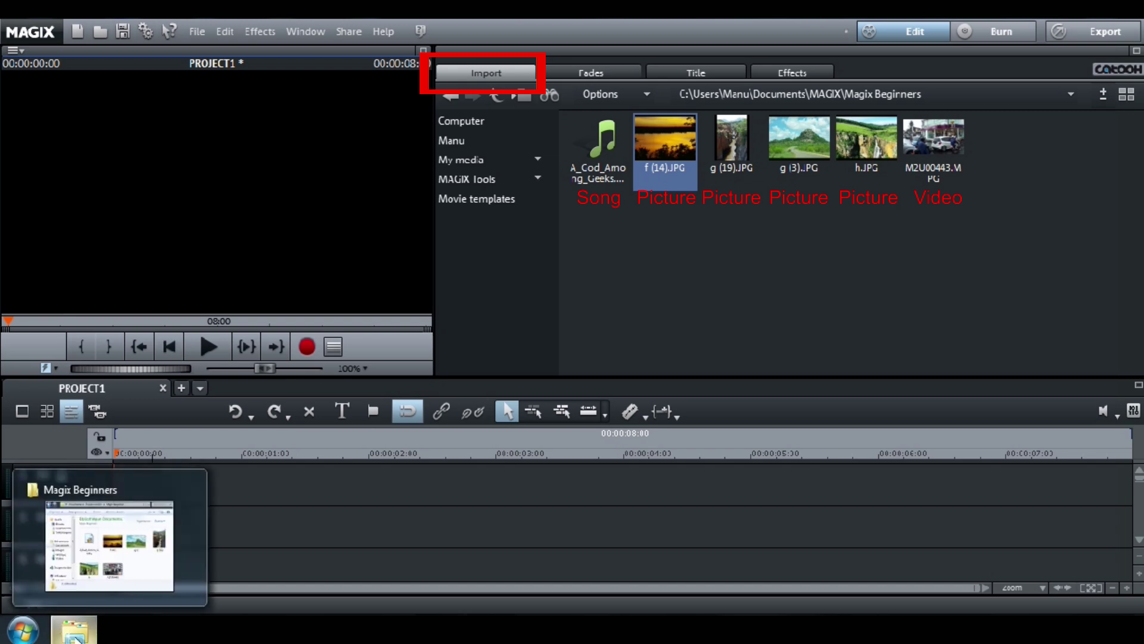
{"action": "left_click", "coordinate": [74, 638]}
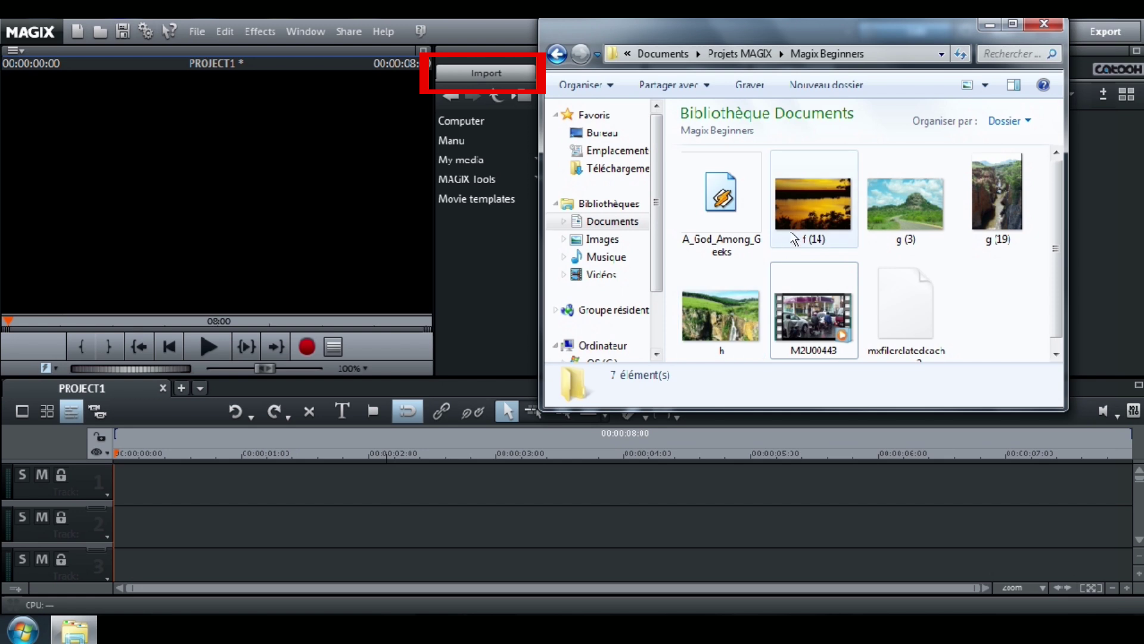
{"action": "left_click", "coordinate": [828, 210]}
{"action": "left_click_drag", "start_coordinate": [823, 209], "coordinate": [174, 456]}
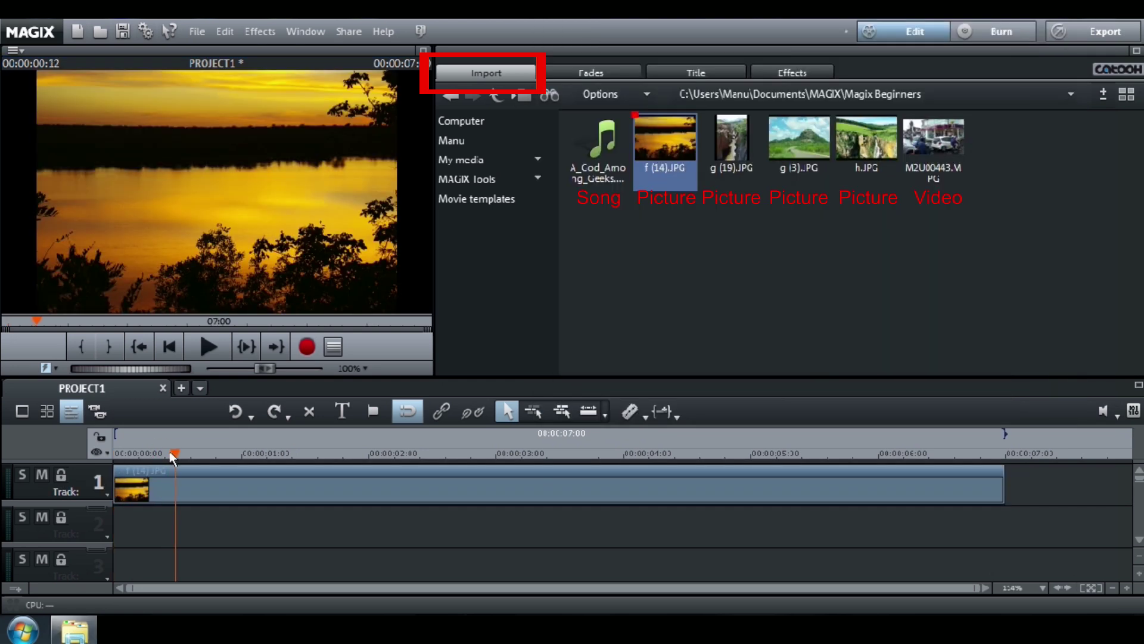
Place the song A_God_Among_Geeks.mp3 on track 2 for a playback test with the picture, and clear both tracks
{"action": "left_click", "coordinate": [602, 136]}
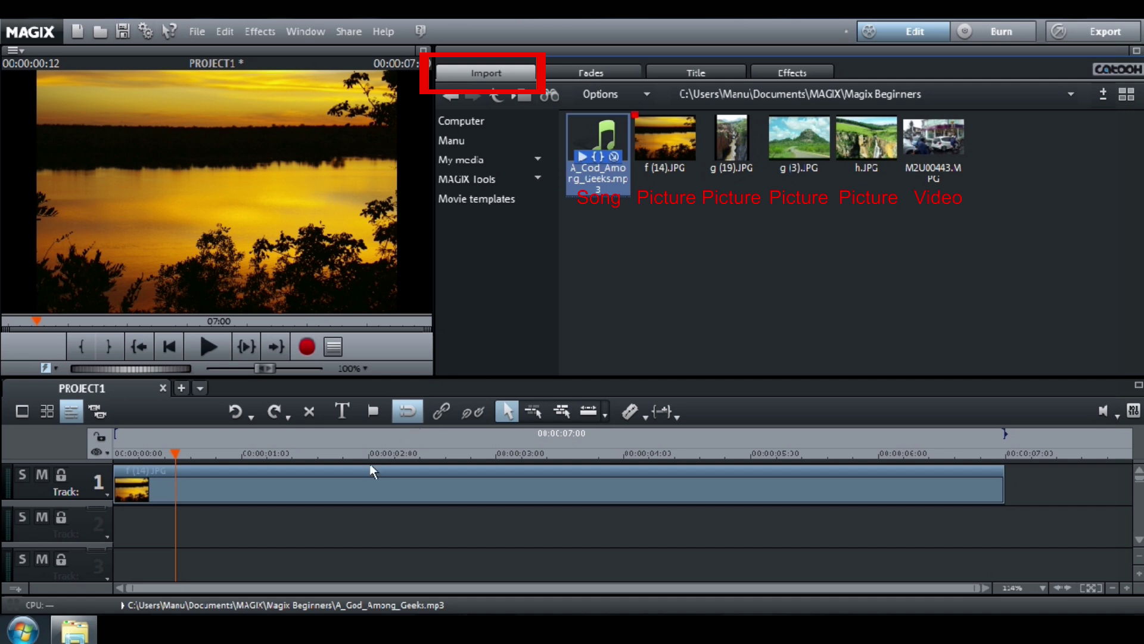
{"action": "left_click", "coordinate": [223, 532]}
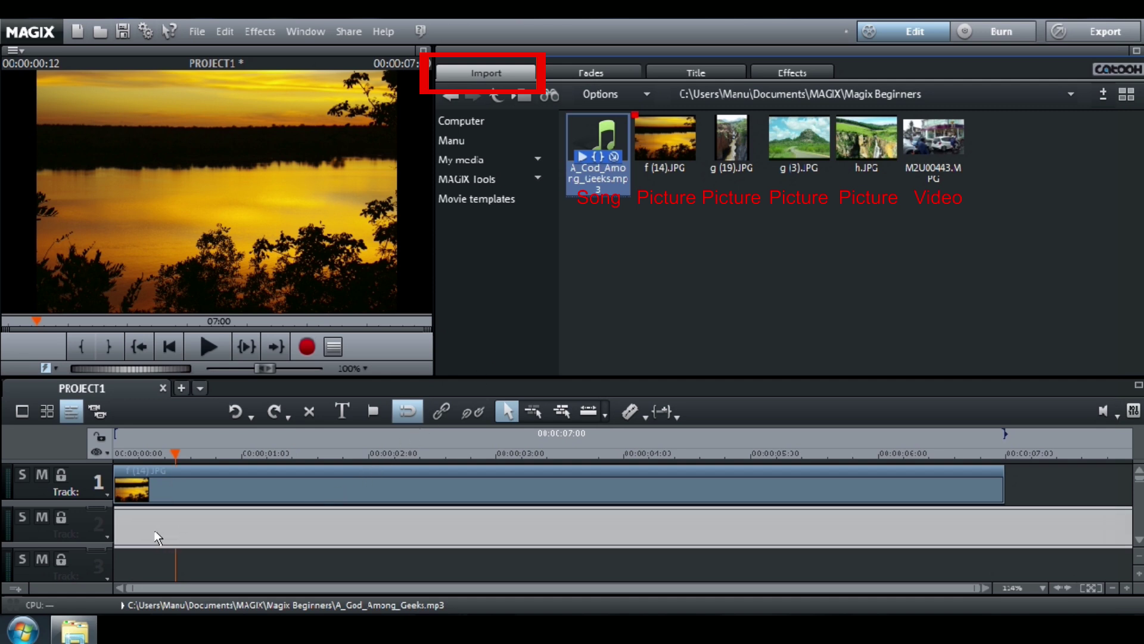
{"action": "left_click_drag", "start_coordinate": [157, 538], "coordinate": [157, 537]}
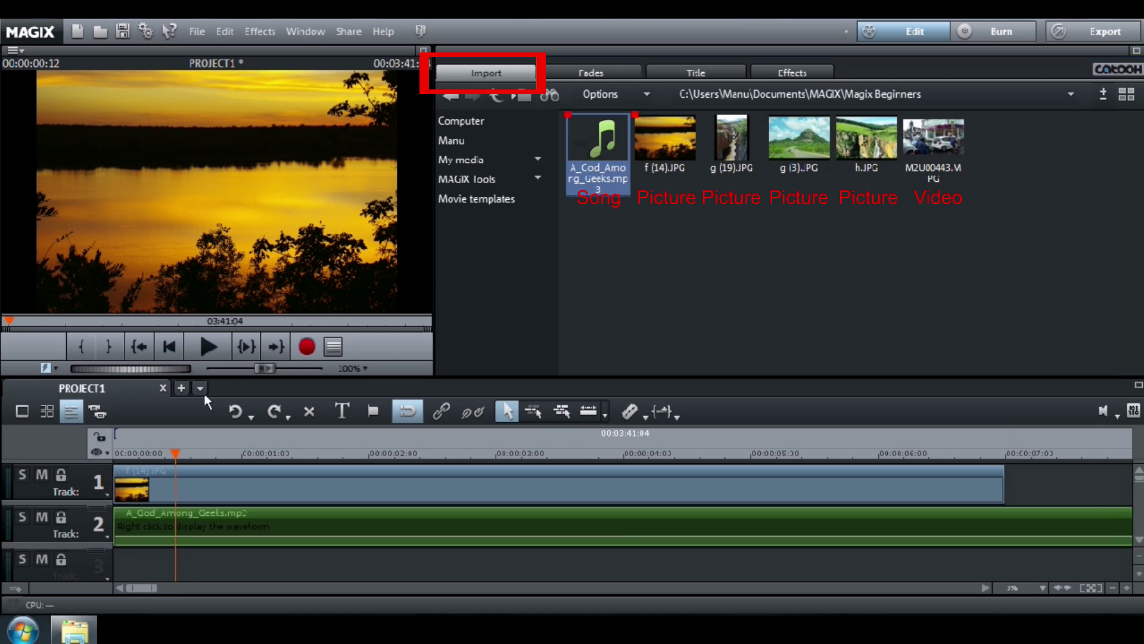
{"action": "left_click", "coordinate": [208, 347]}
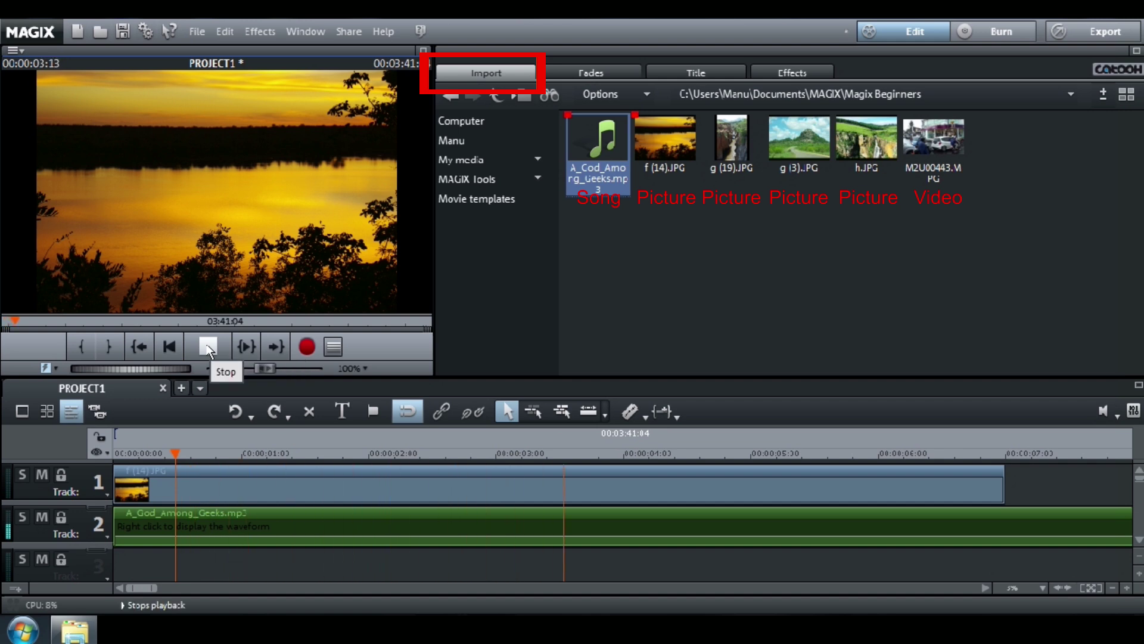
{"action": "left_click", "coordinate": [208, 347]}
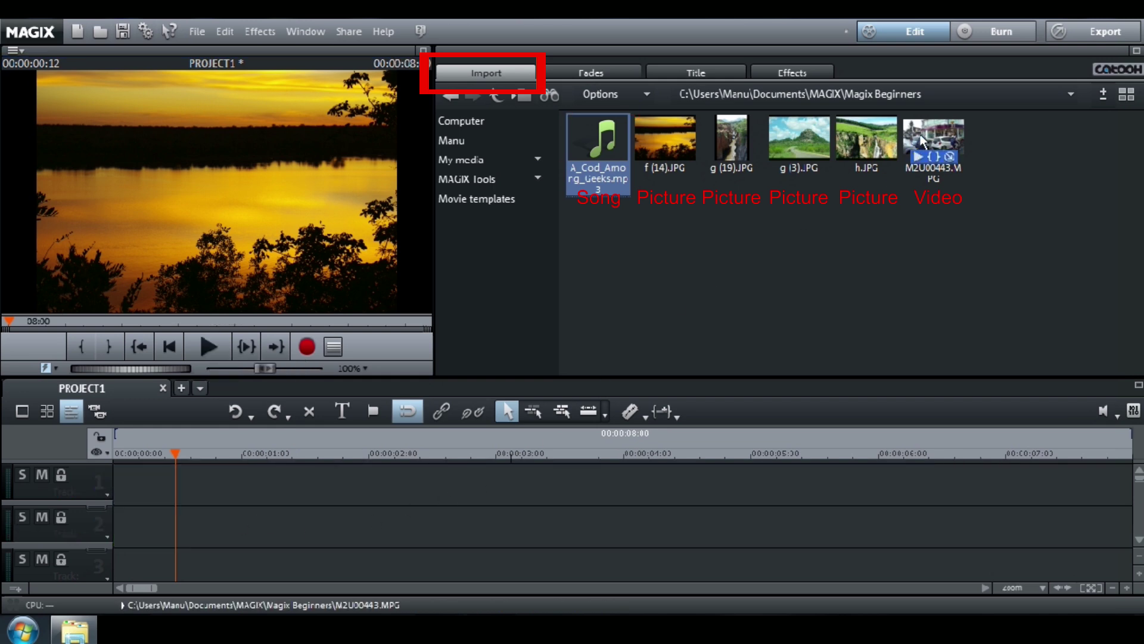
Place the video M2U00443.MPG at the start of track 1 without adjusting the movie settings to its resolution
{"action": "left_click", "coordinate": [928, 134]}
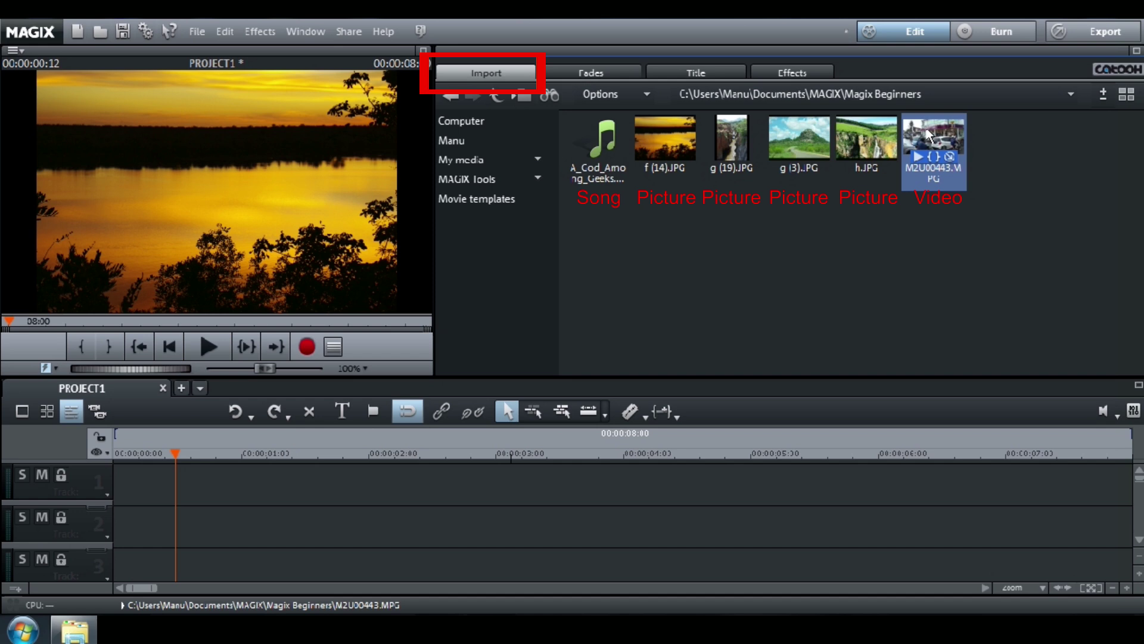
{"action": "left_click_drag", "start_coordinate": [934, 143], "coordinate": [167, 481]}
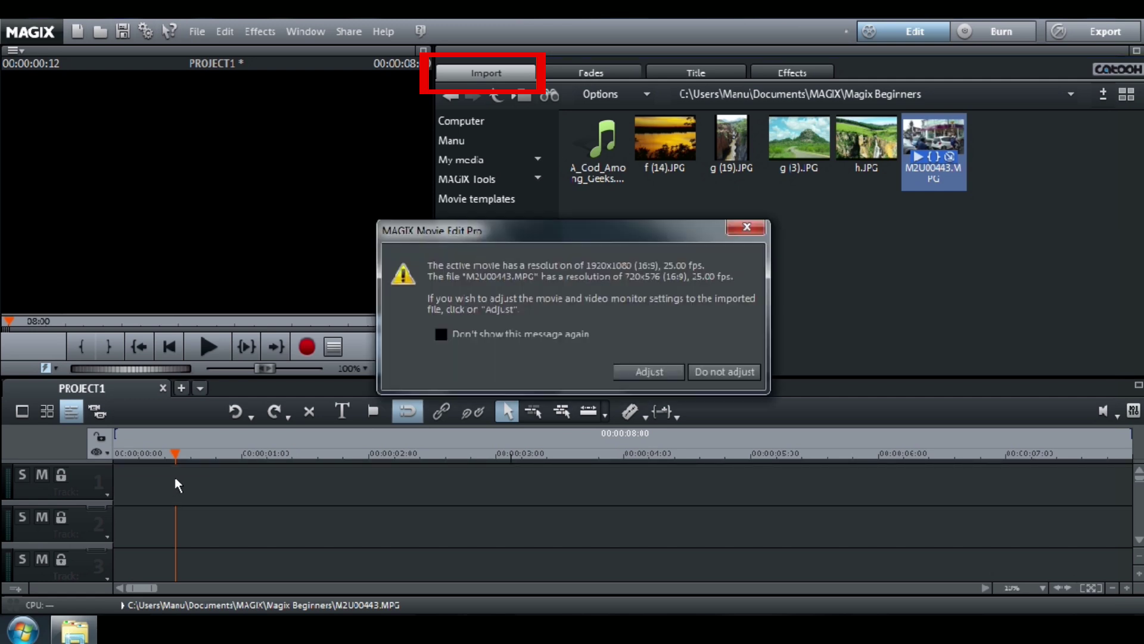
{"action": "left_click", "coordinate": [716, 374]}
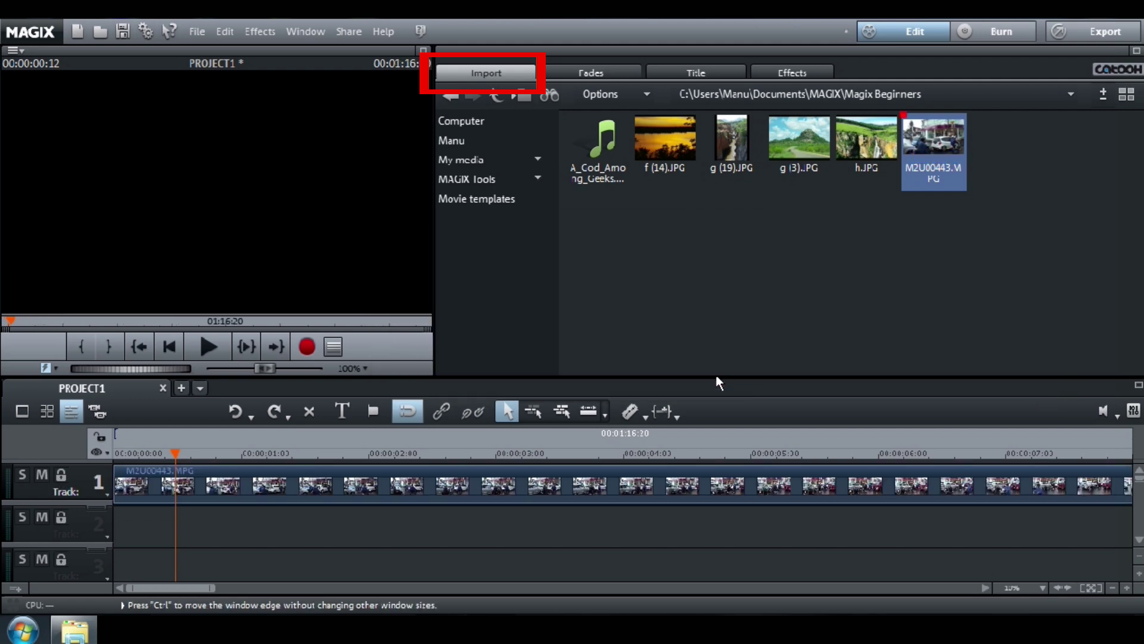
Preview the M2U00443.MPG clip on track 1 for a few seconds and stop playback
{"action": "left_click", "coordinate": [249, 484]}
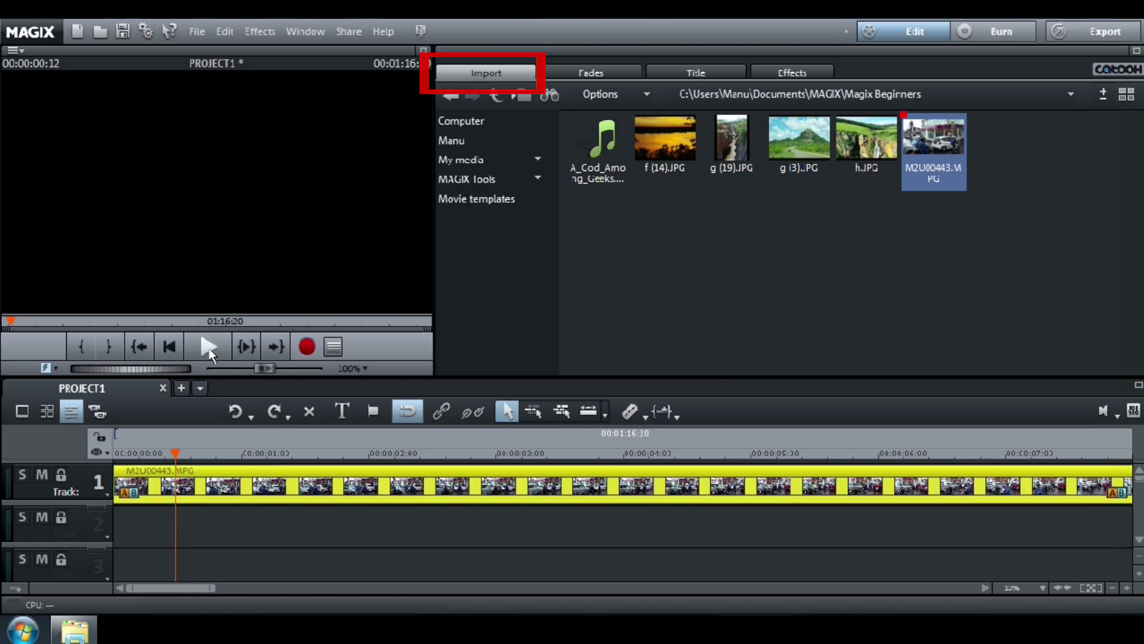
{"action": "left_click", "coordinate": [209, 348]}
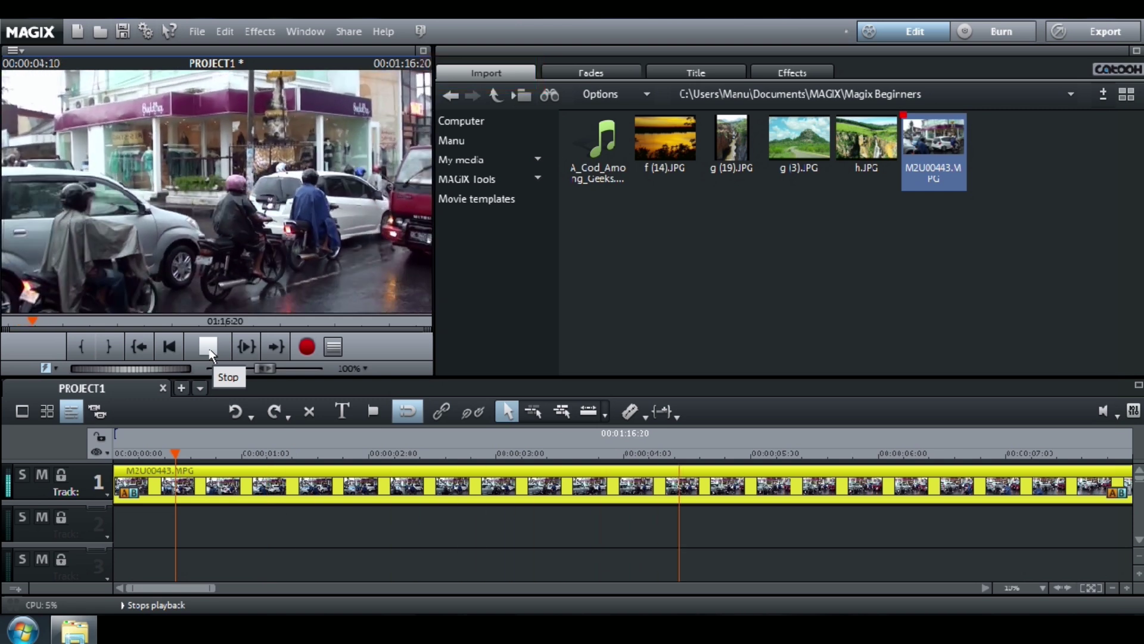
{"action": "left_click", "coordinate": [208, 347]}
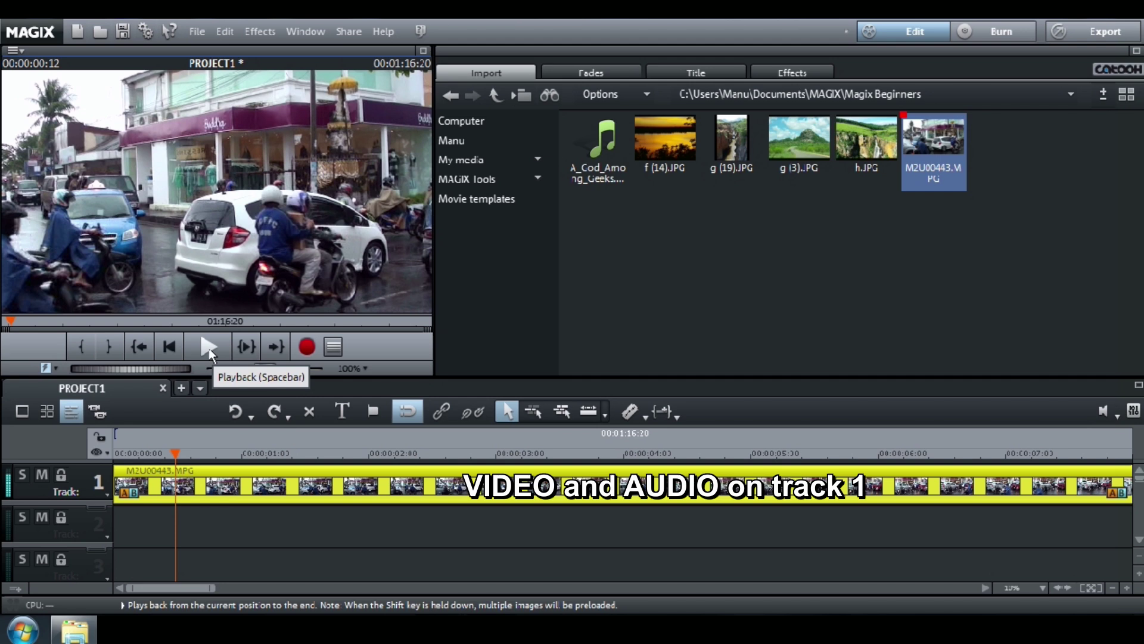
Split the M2U00443.MPG clip so its video and audio are on separate tracks
{"action": "right_click", "coordinate": [233, 487]}
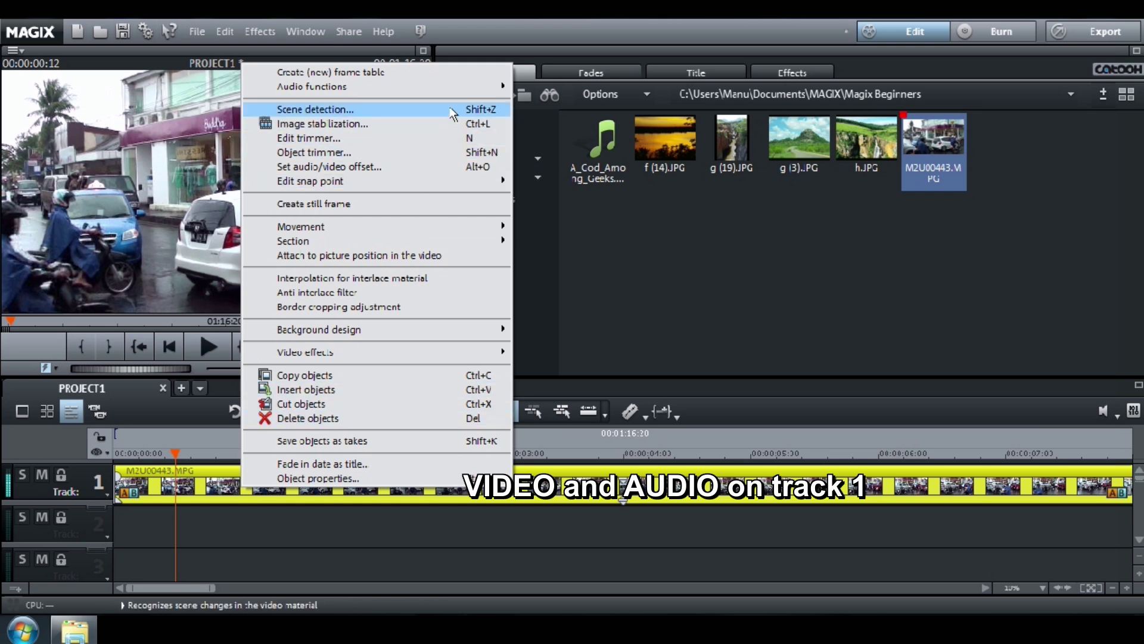
{"action": "mouse_move", "coordinate": [459, 93]}
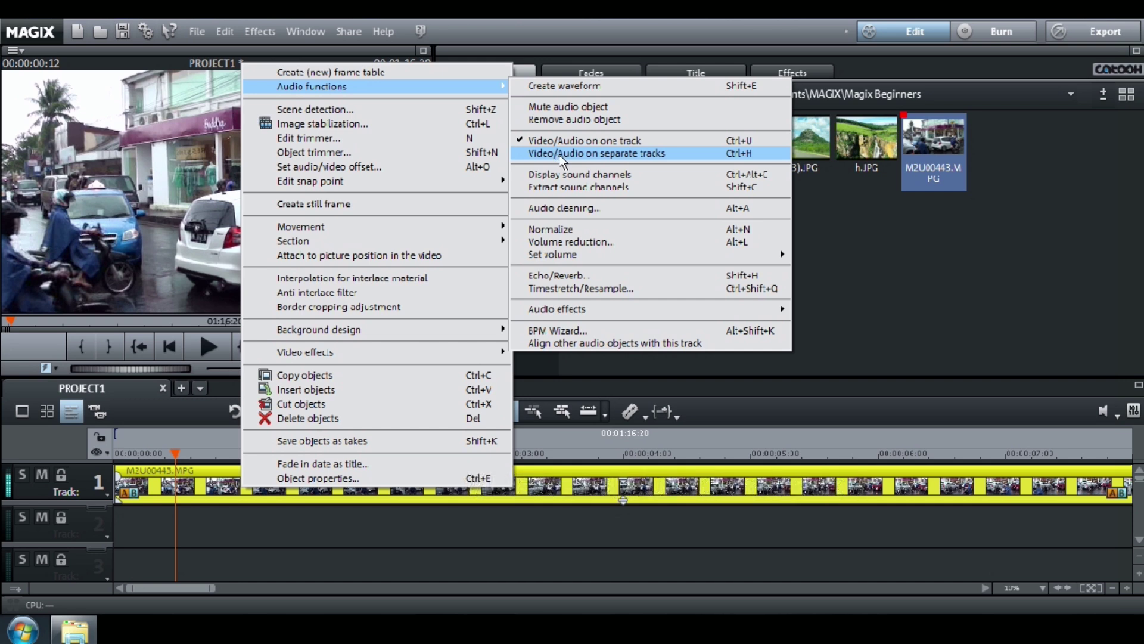
{"action": "left_click", "coordinate": [562, 157]}
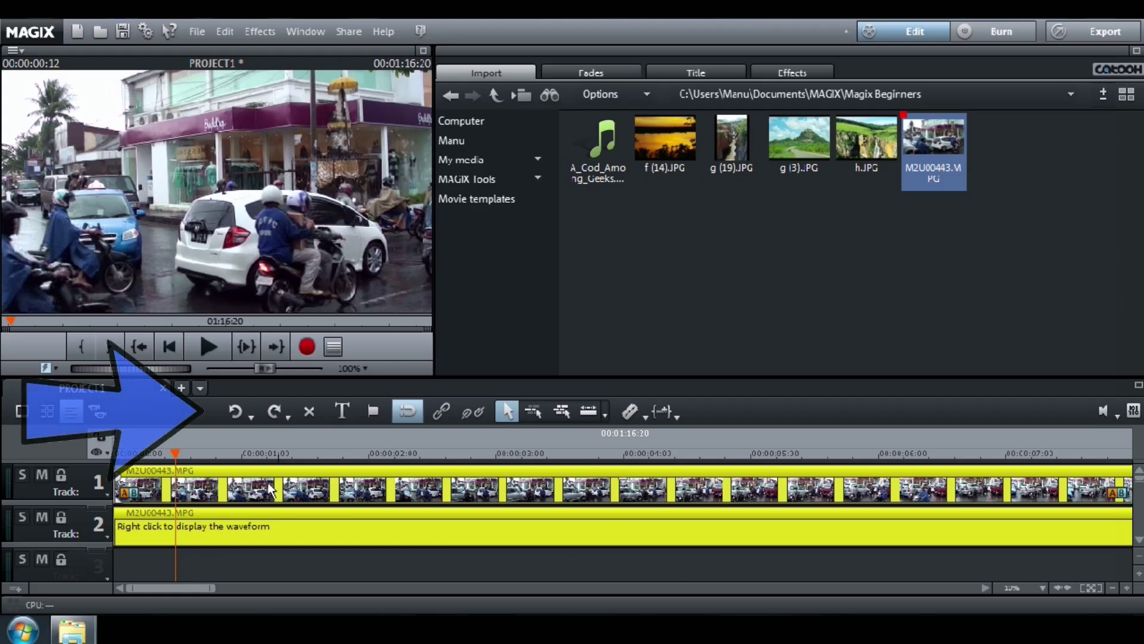
Undo and redo the audio separation, and delete and restore the clip's video and audio objects
{"action": "left_click", "coordinate": [236, 415]}
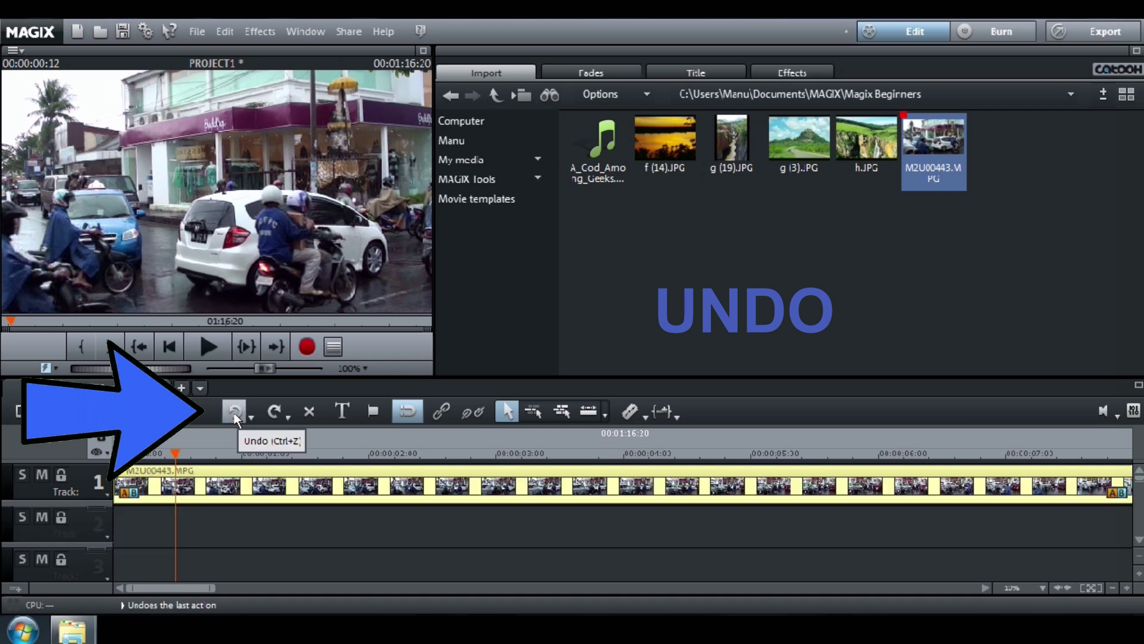
{"action": "left_click", "coordinate": [273, 416]}
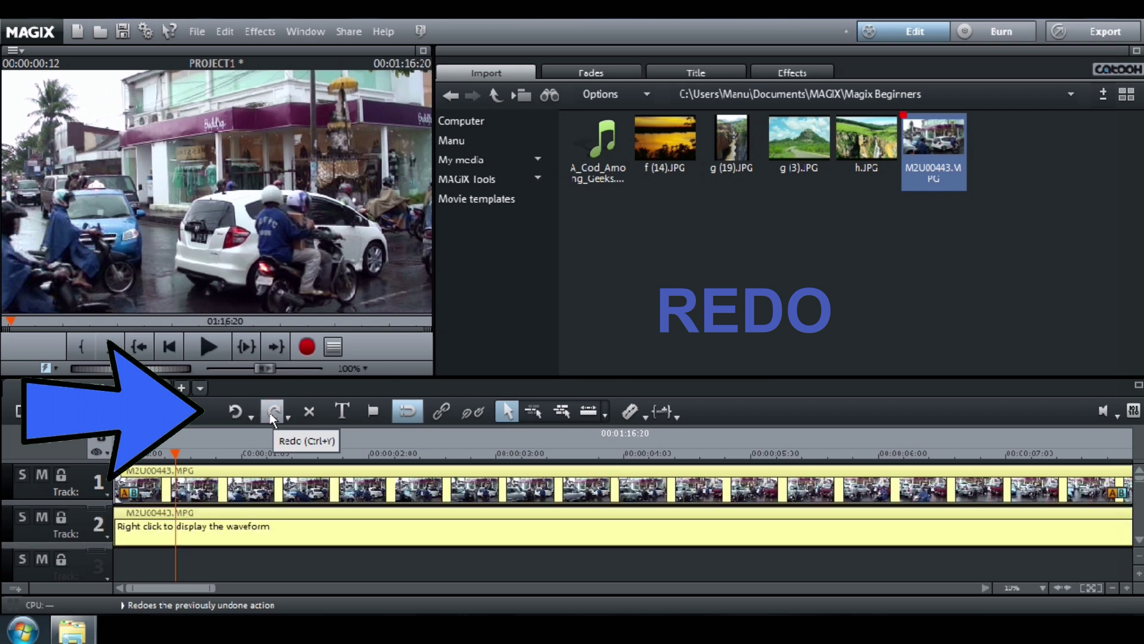
{"action": "left_click", "coordinate": [310, 412]}
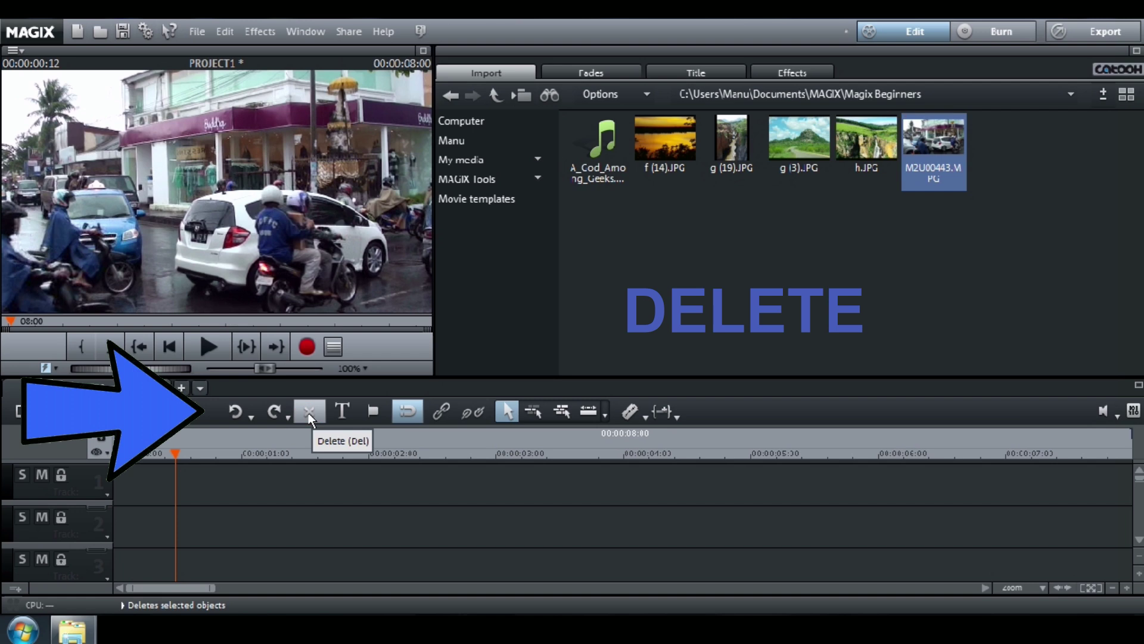
{"action": "left_click", "coordinate": [236, 412]}
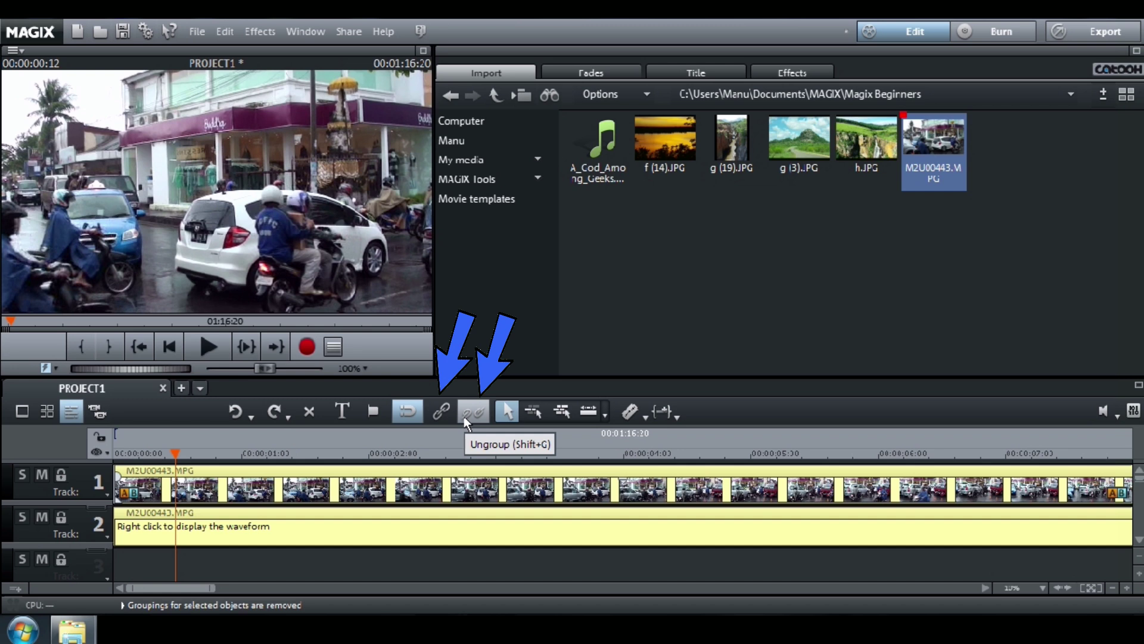
Shift the grouped clip about 3 frames right and ungroup it, moving the video alone about 13 frames further right on track 1
{"action": "mouse_move", "coordinate": [213, 482]}
{"action": "left_mouse_down"}
{"action": "mouse_move", "coordinate": [314, 486]}
{"action": "mouse_move", "coordinate": [228, 485]}
{"action": "left_mouse_up"}
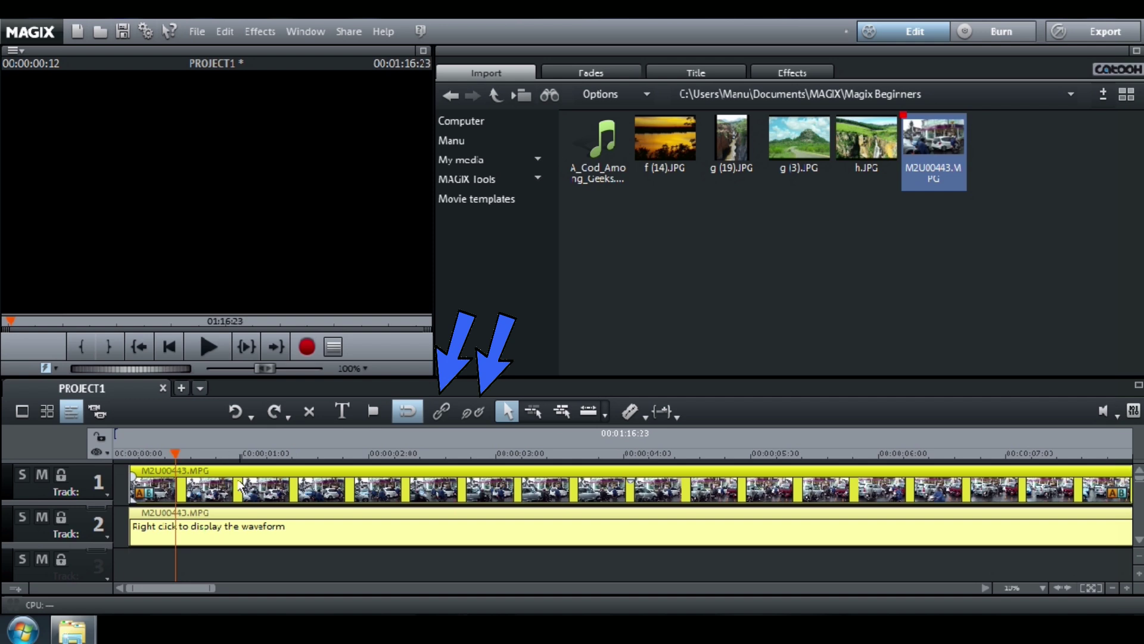
{"action": "left_click", "coordinate": [476, 417]}
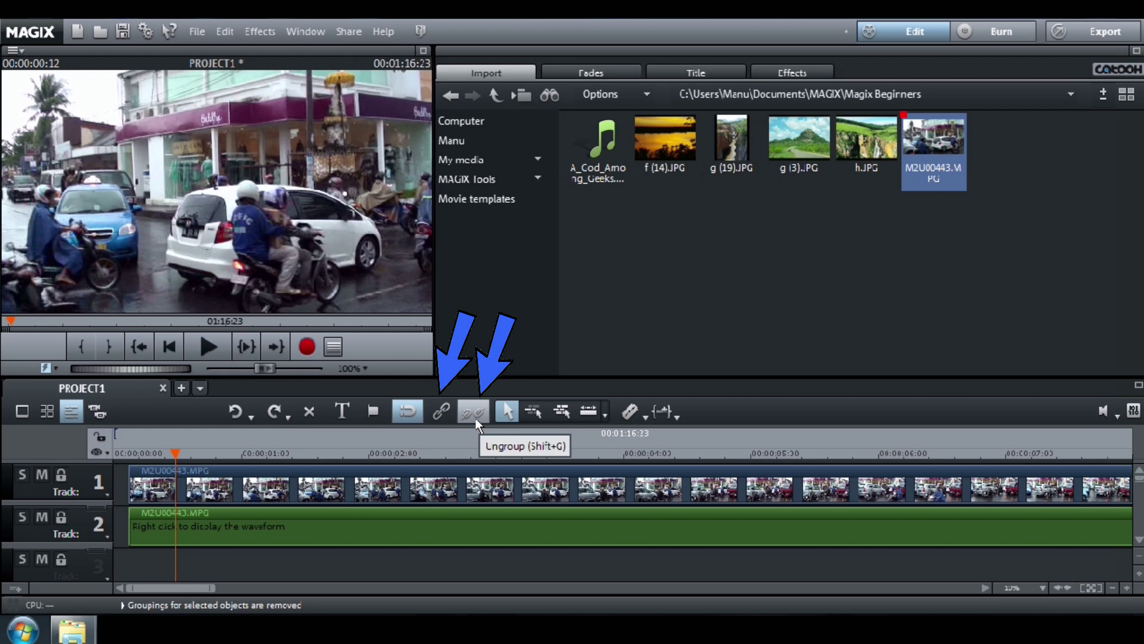
{"action": "left_click", "coordinate": [314, 489]}
{"action": "left_click_drag", "start_coordinate": [314, 488], "coordinate": [381, 491]}
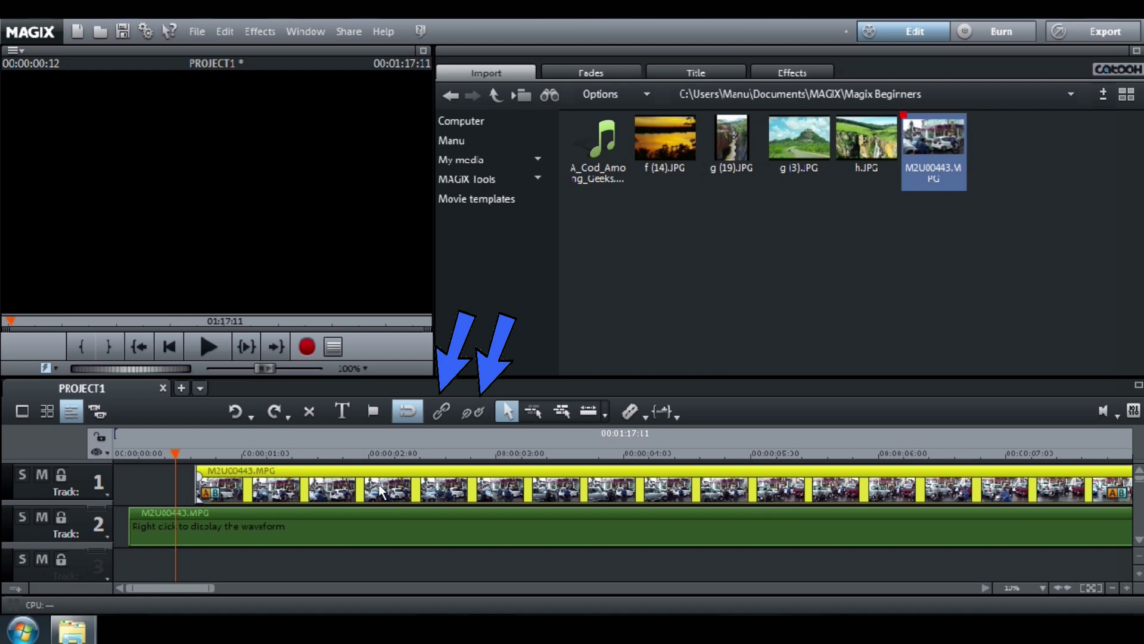
Delete the ungrouped audio object on track 2 and undo the deletion
{"action": "left_click", "coordinate": [355, 527]}
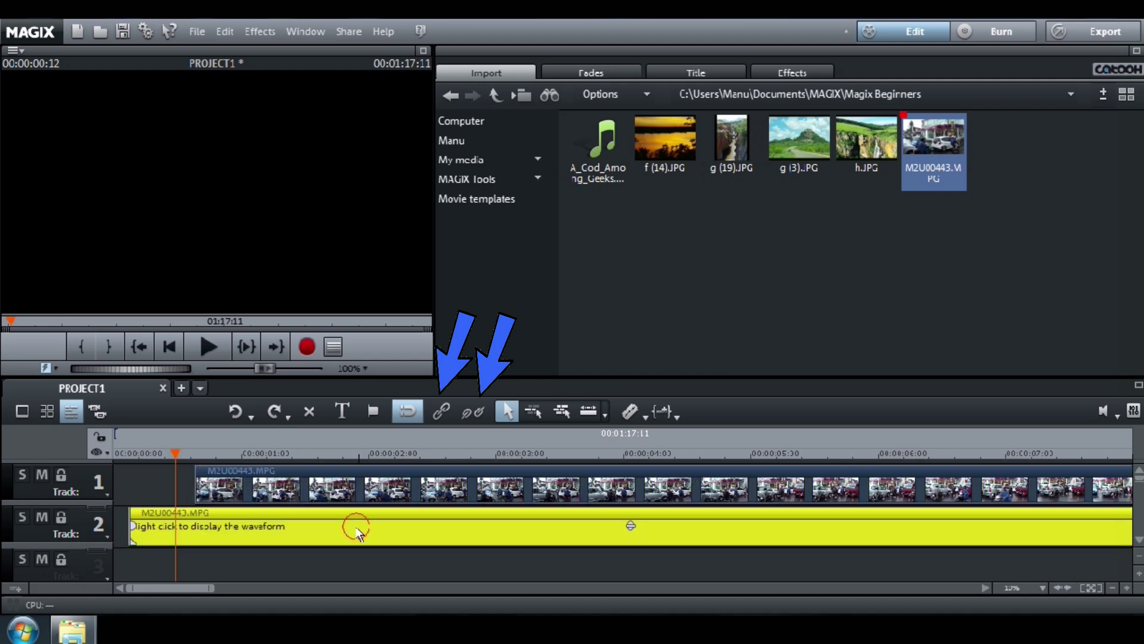
{"action": "left_click", "coordinate": [306, 417]}
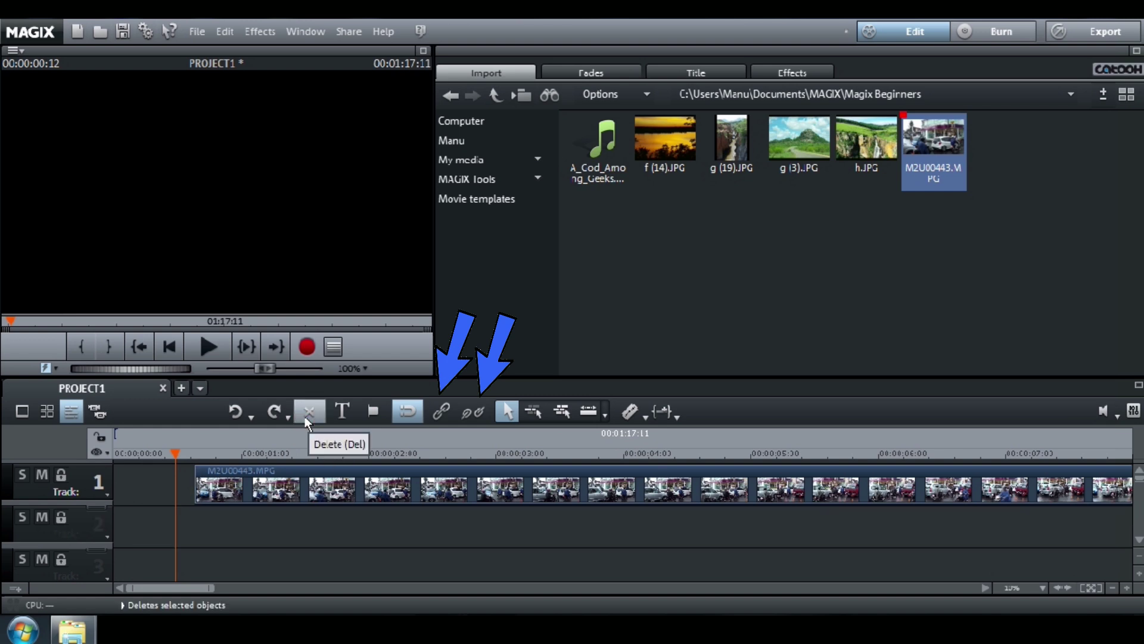
{"action": "left_click", "coordinate": [235, 413]}
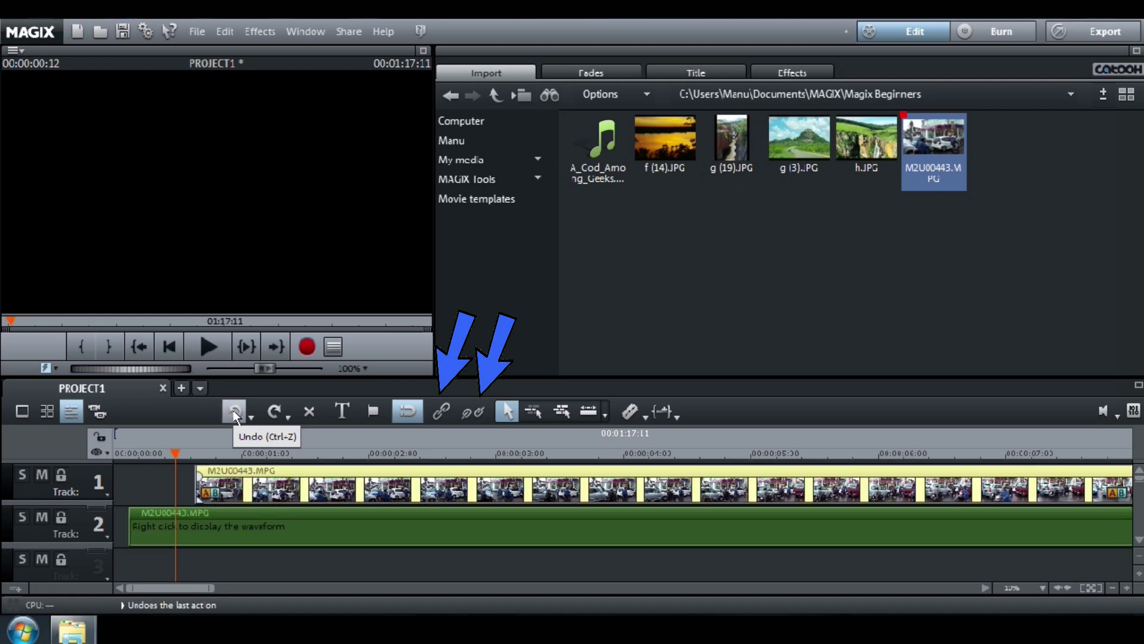
Group the video on track 1 with its audio on track 2 and move the group about 11 frames further right
{"action": "left_click", "coordinate": [314, 489]}
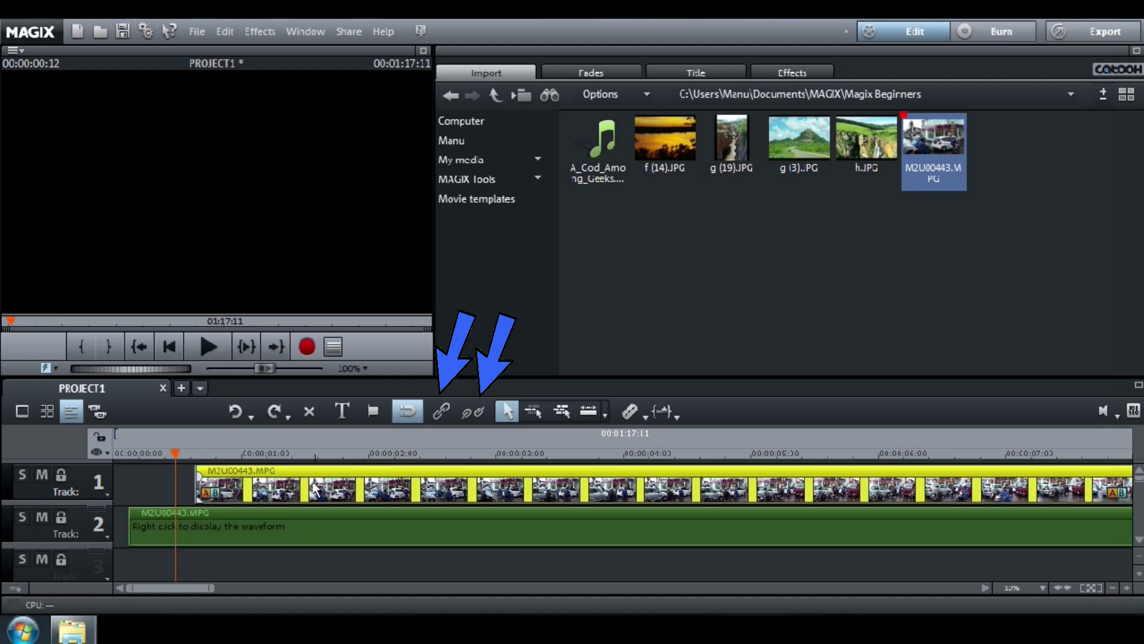
{"action": "left_click", "coordinate": [299, 534]}
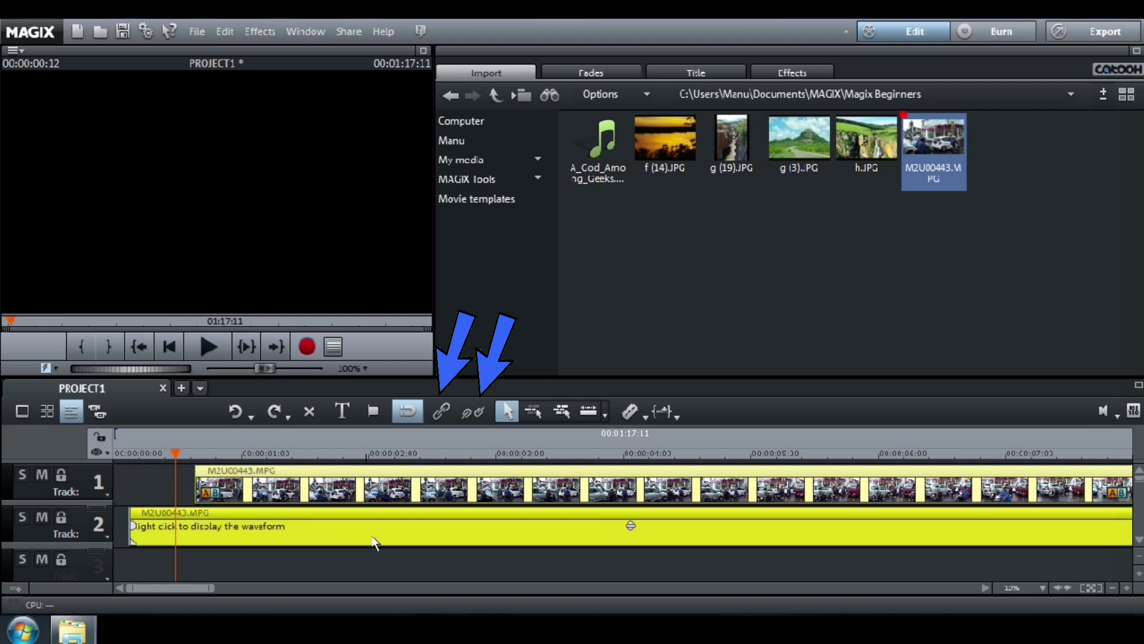
{"action": "left_click", "coordinate": [438, 417]}
{"action": "left_click_drag", "start_coordinate": [366, 484], "coordinate": [424, 494]}
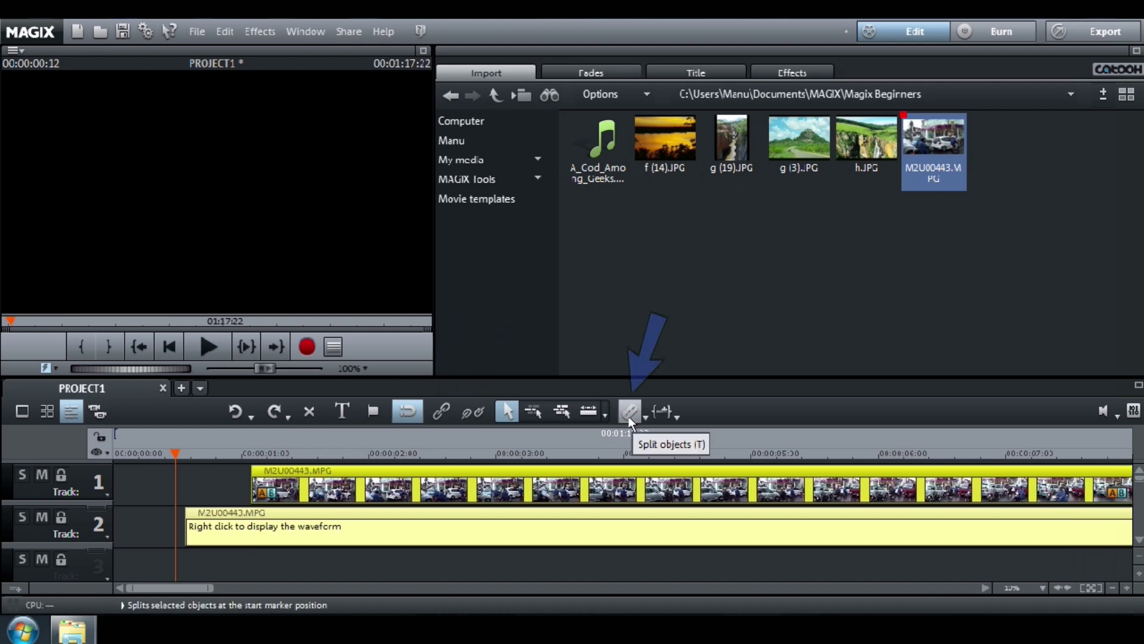
Split the grouped clip at 00:00:04:01 and delete the video and audio after the cut
{"action": "left_click", "coordinate": [635, 456]}
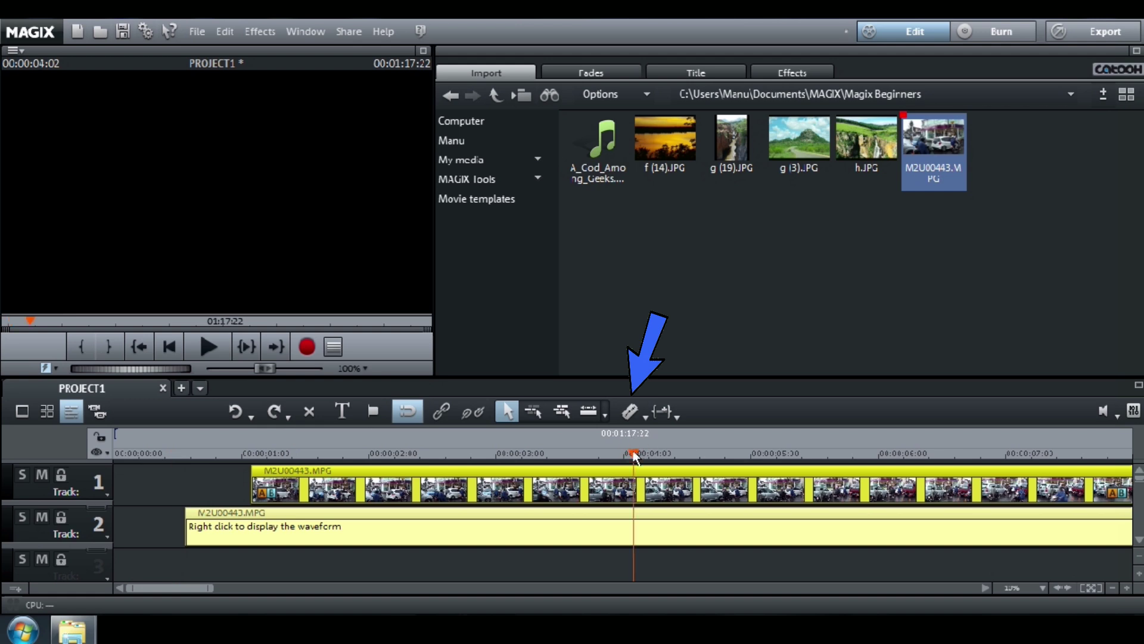
{"action": "left_click", "coordinate": [629, 456]}
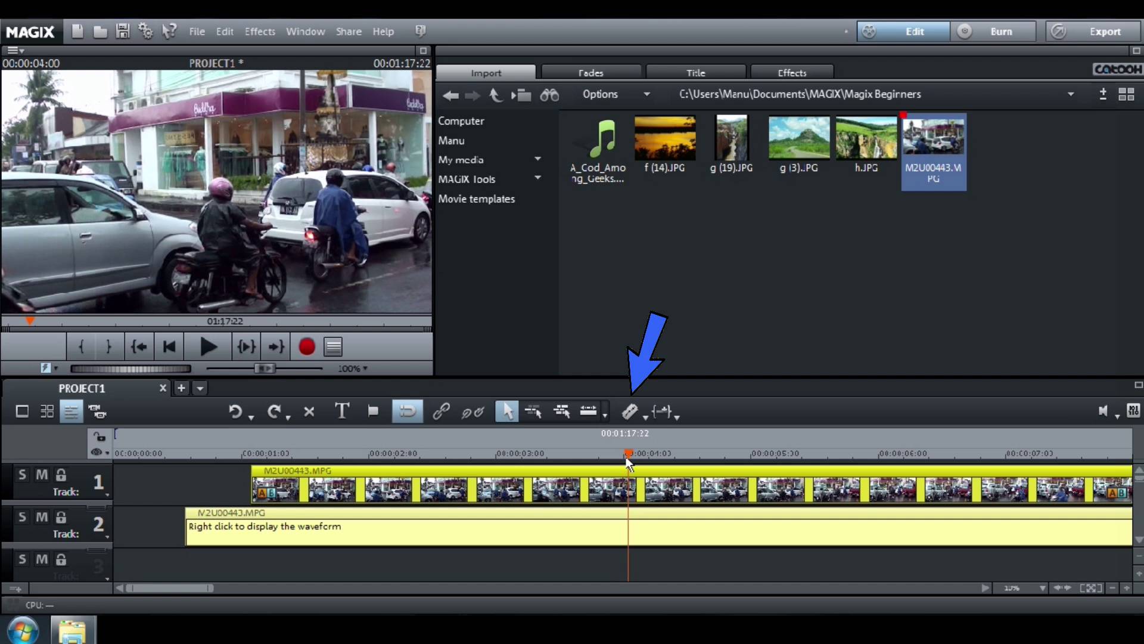
{"action": "left_click", "coordinate": [629, 457]}
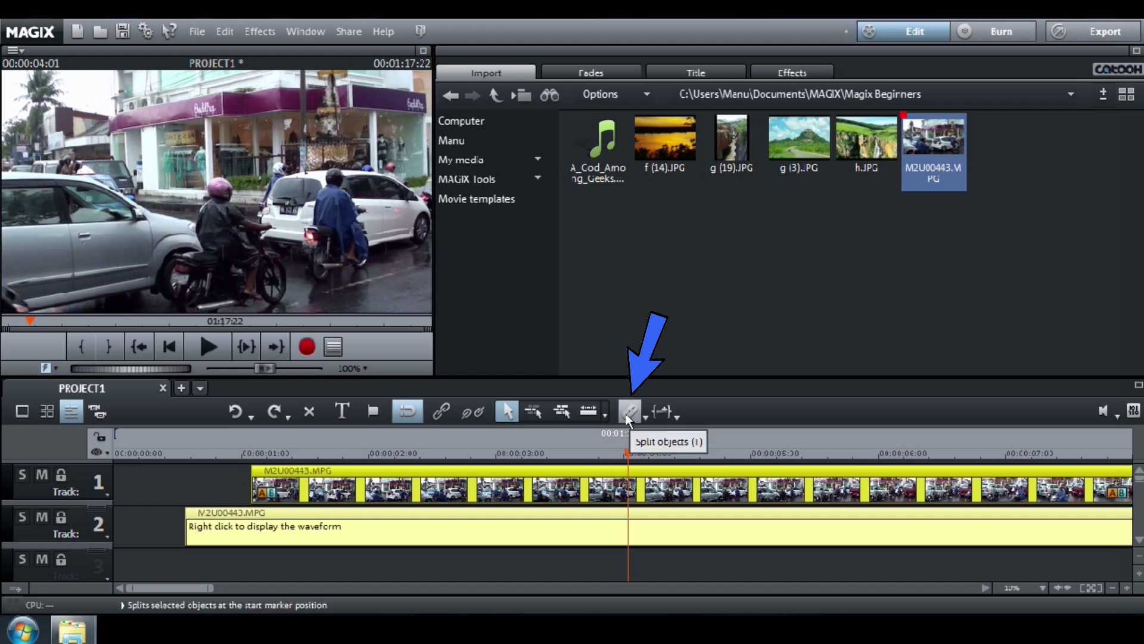
{"action": "left_click", "coordinate": [627, 417]}
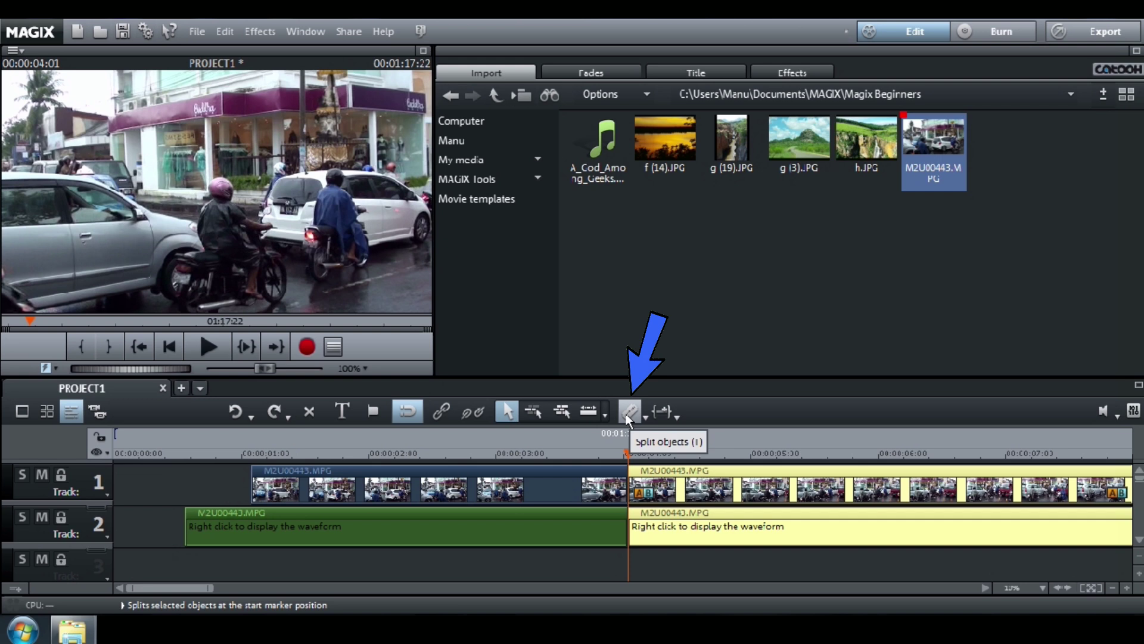
{"action": "left_click", "coordinate": [673, 485]}
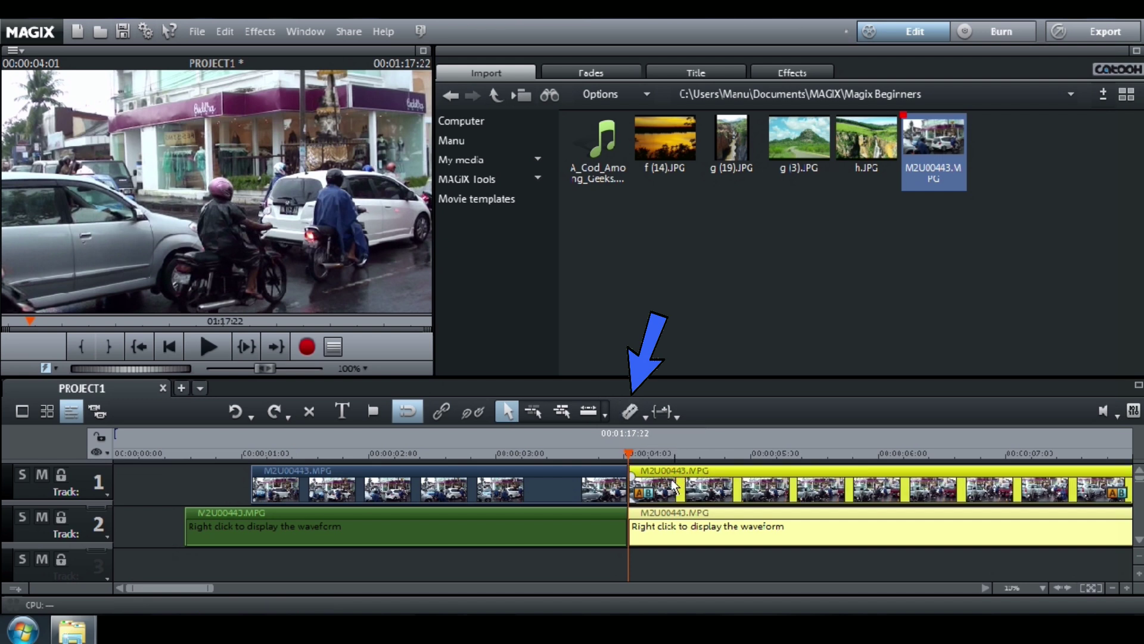
{"action": "left_click", "coordinate": [308, 415]}
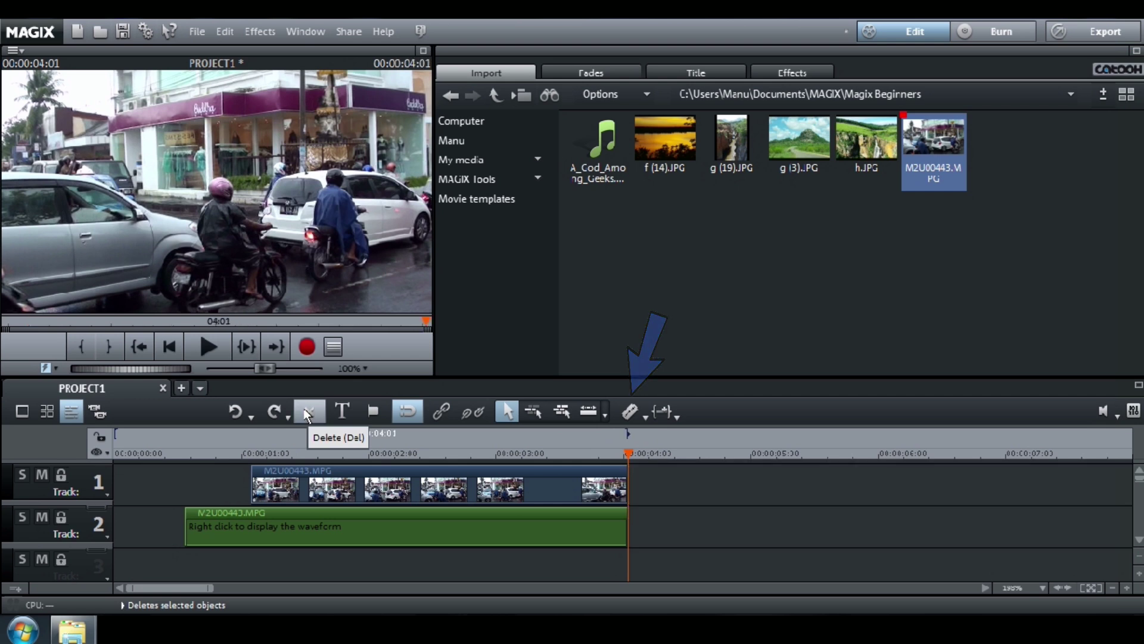
Add a title object at 00:00:01:14 and replace its placeholder text with "VIDEO"
{"action": "left_click", "coordinate": [313, 453]}
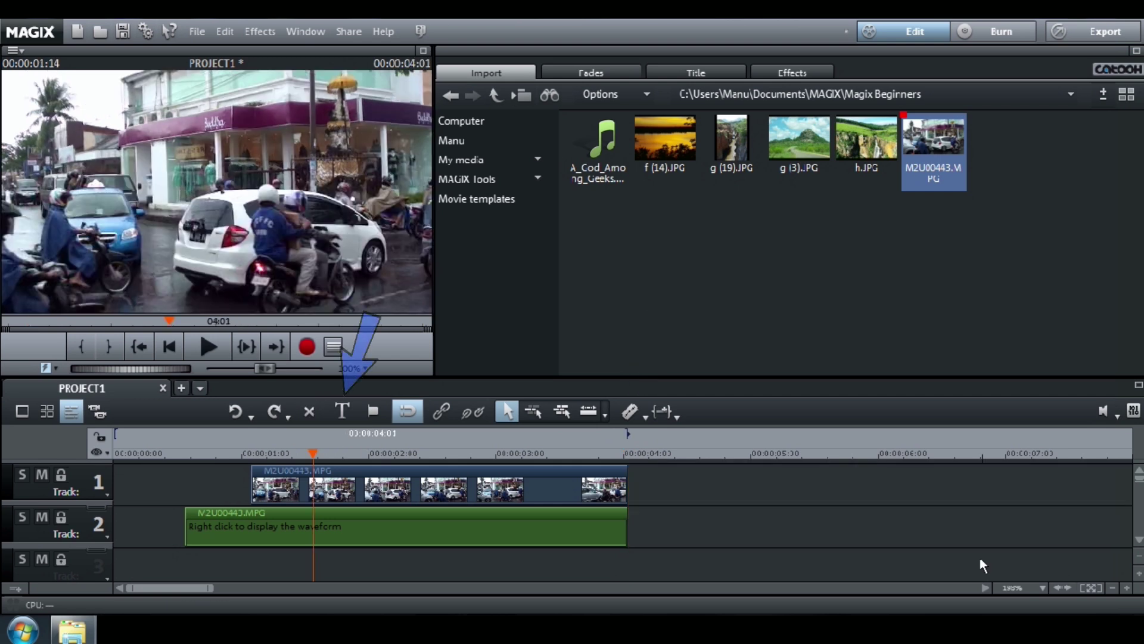
{"action": "left_click", "coordinate": [341, 412]}
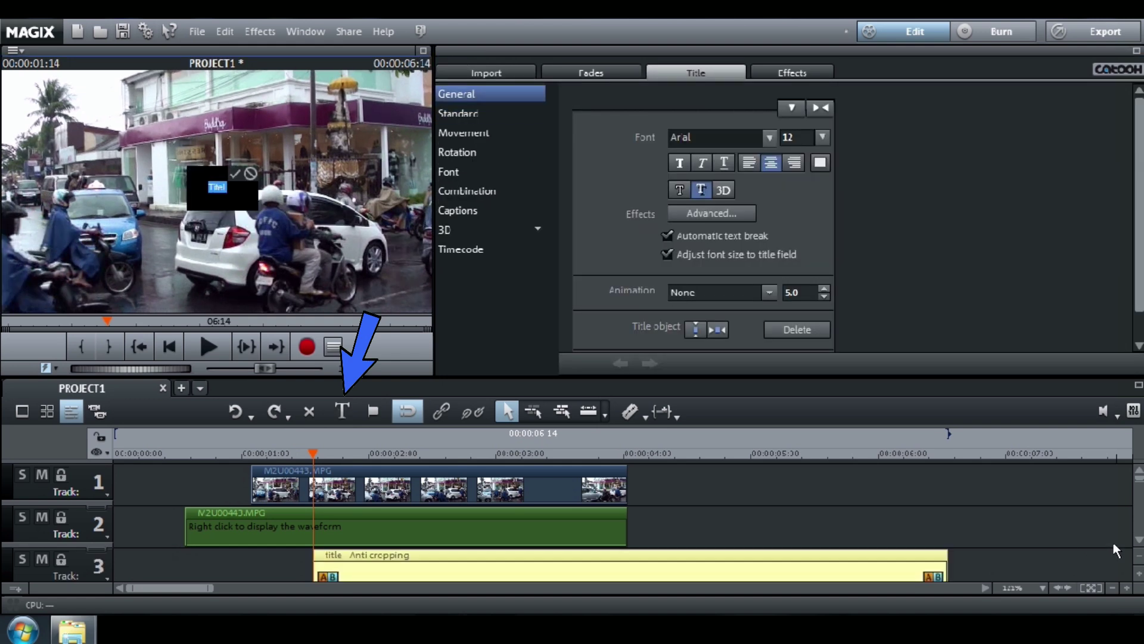
{"action": "left_click", "coordinate": [504, 573]}
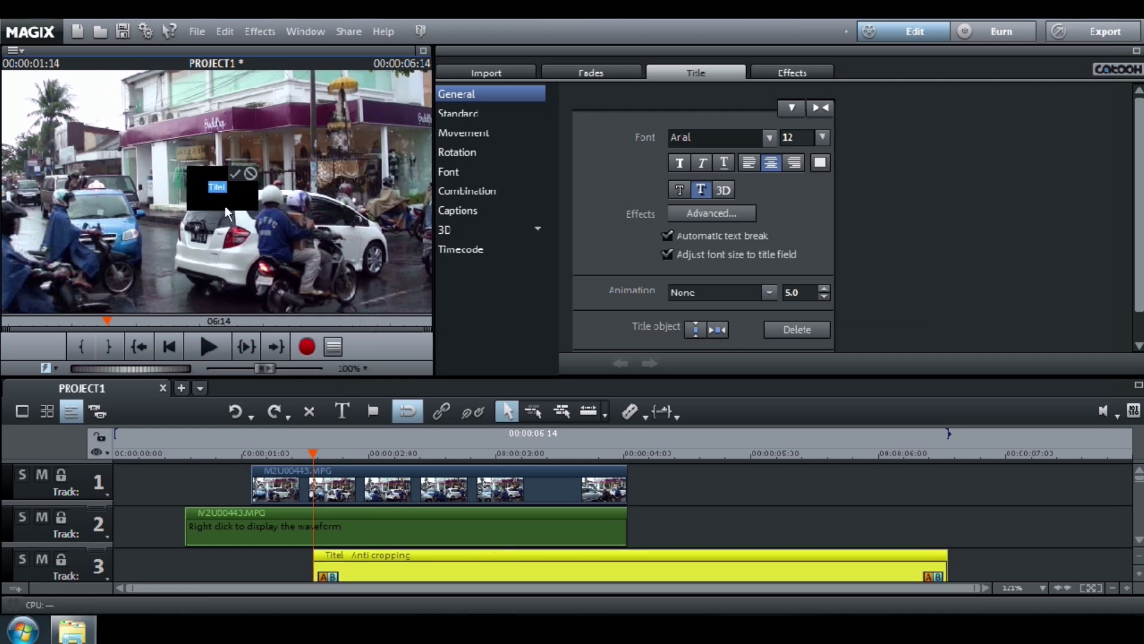
{"action": "left_click_drag", "start_coordinate": [230, 192], "coordinate": [184, 191]}
{"action": "type", "text": "V"}
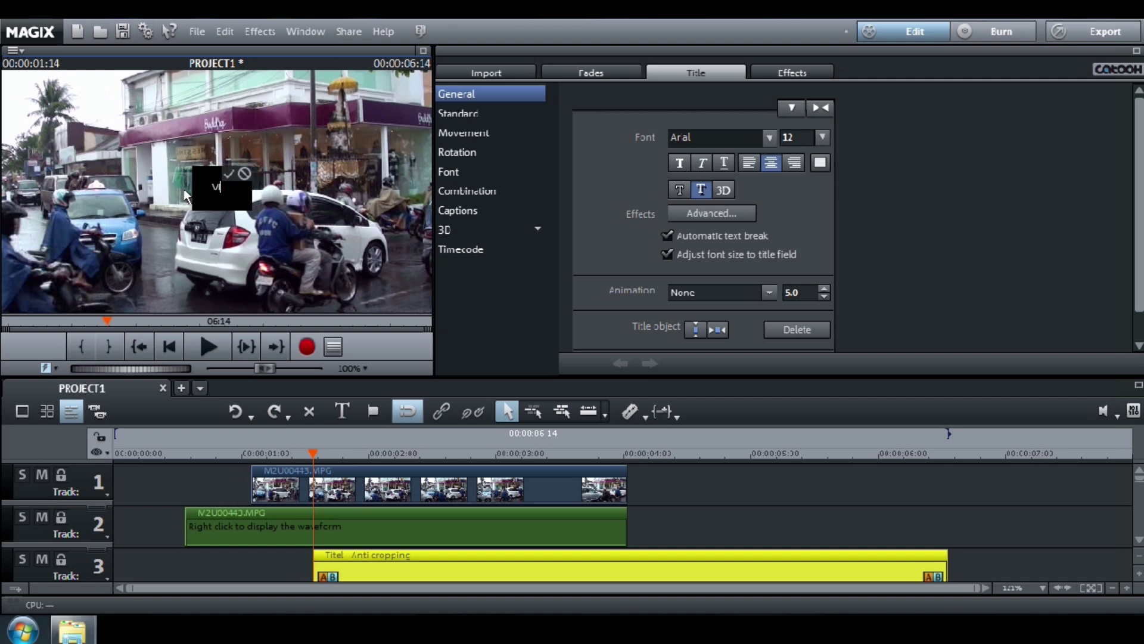
{"action": "type", "text": "INFO"}
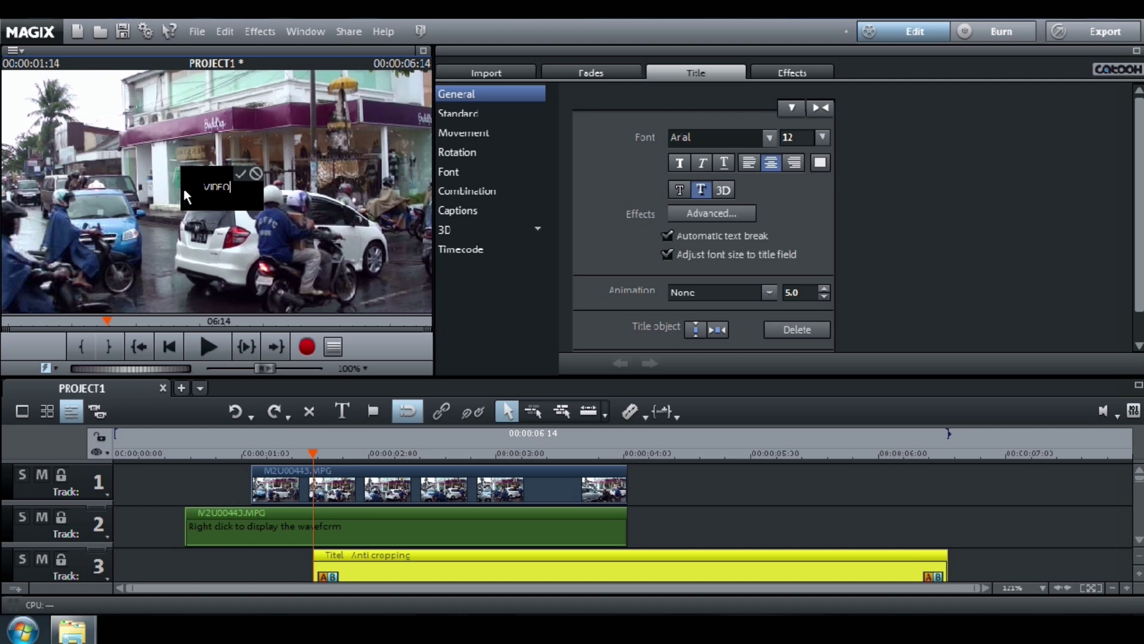
{"action": "left_click", "coordinate": [239, 174]}
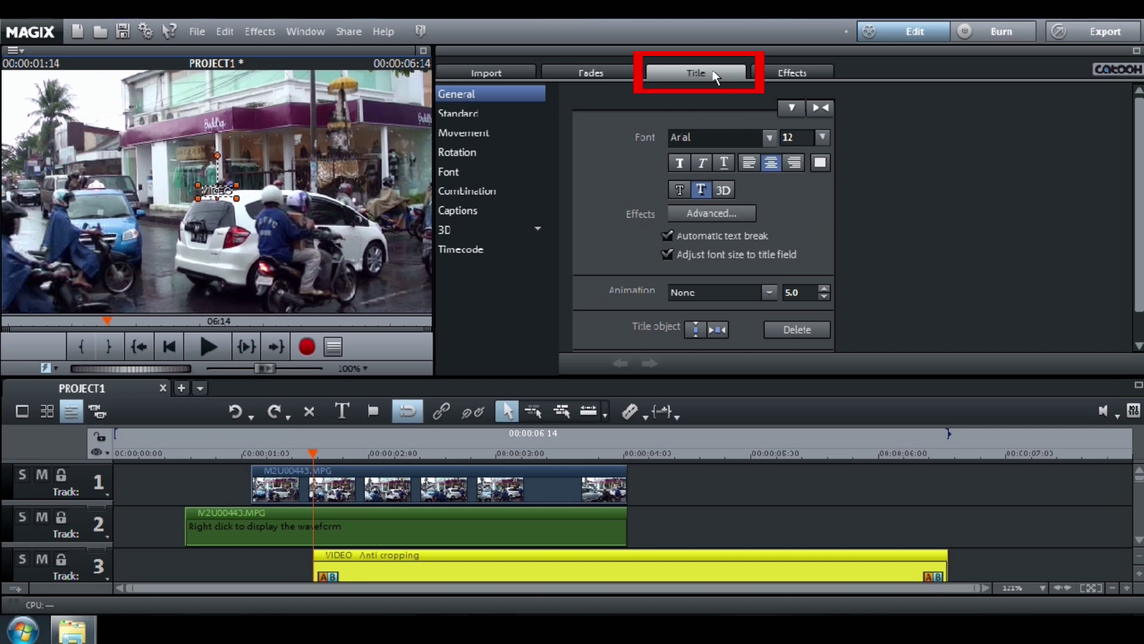
Format the VIDEO title in bold yellow at font size 47
{"action": "left_click", "coordinate": [823, 137]}
{"action": "left_click_drag", "start_coordinate": [822, 266], "coordinate": [823, 232]}
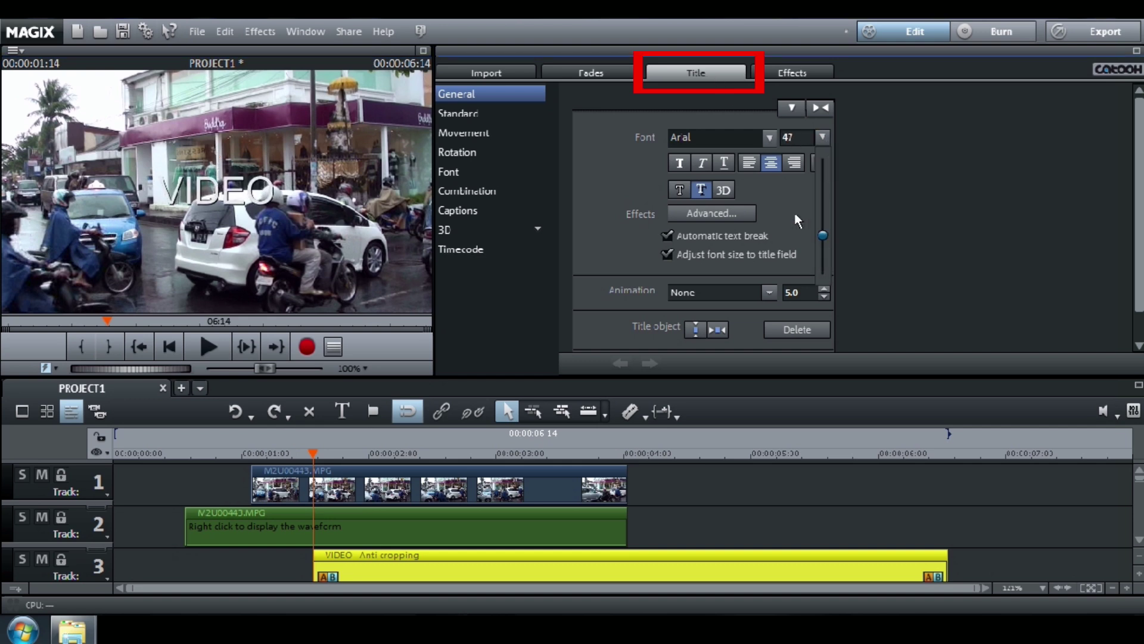
{"action": "left_click", "coordinate": [821, 163]}
{"action": "left_click", "coordinate": [647, 142]}
{"action": "left_click", "coordinate": [640, 325]}
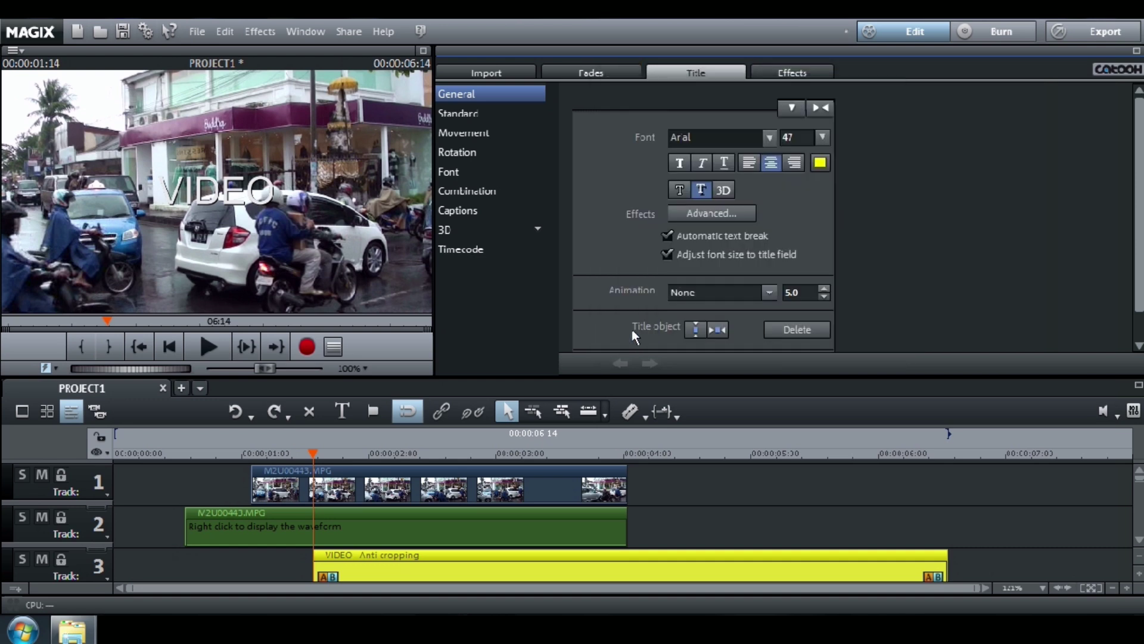
{"action": "left_click_drag", "start_coordinate": [313, 454], "coordinate": [374, 454]}
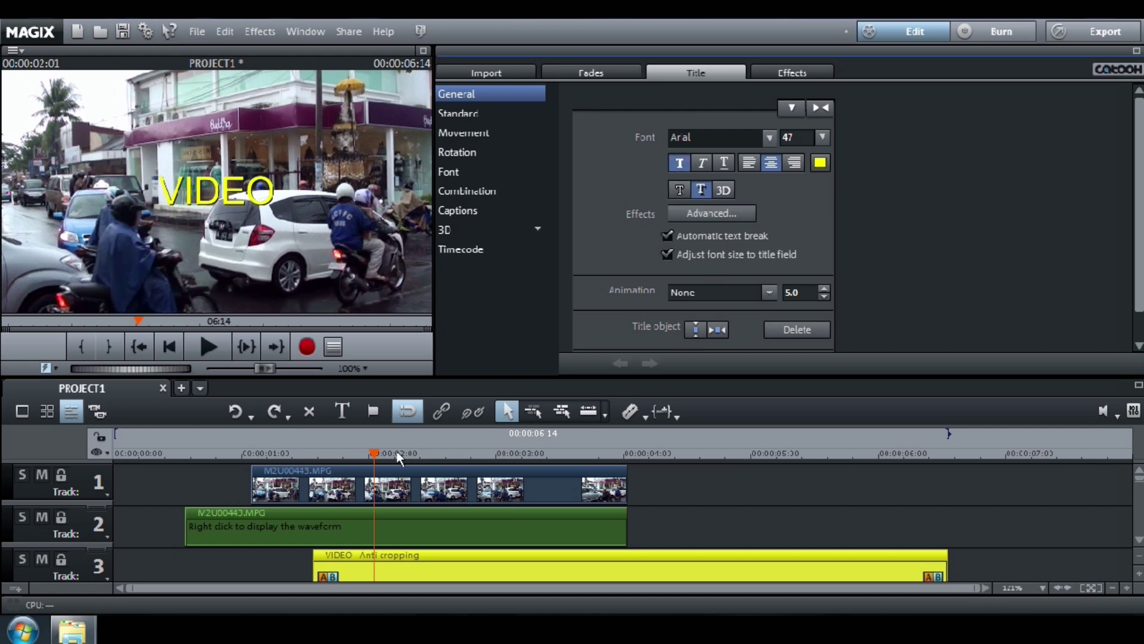
{"action": "left_click", "coordinate": [382, 452]}
Set the title's shadow to 7 horizontal and 8 vertical offset with a blur of 45
{"action": "left_click", "coordinate": [708, 212]}
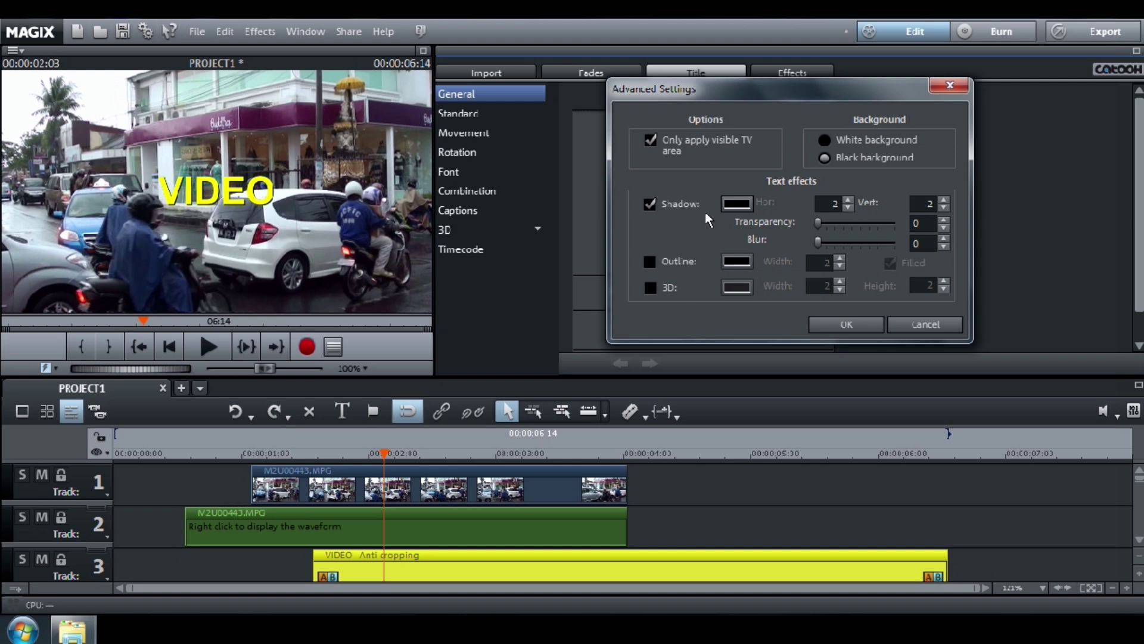
{"action": "left_click", "coordinate": [848, 201]}
{"action": "left_click", "coordinate": [848, 201]}
{"action": "left_click", "coordinate": [944, 200]}
{"action": "left_click", "coordinate": [943, 199]}
{"action": "left_click", "coordinate": [944, 200]}
{"action": "left_click_drag", "start_coordinate": [820, 240], "coordinate": [855, 241]}
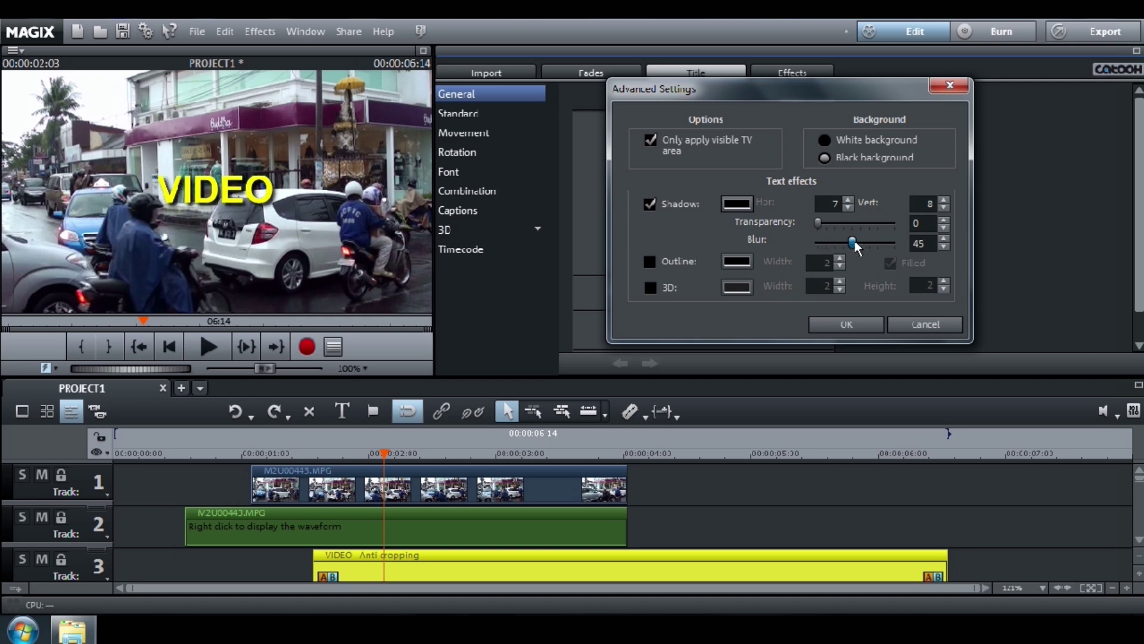
{"action": "left_click", "coordinate": [838, 324]}
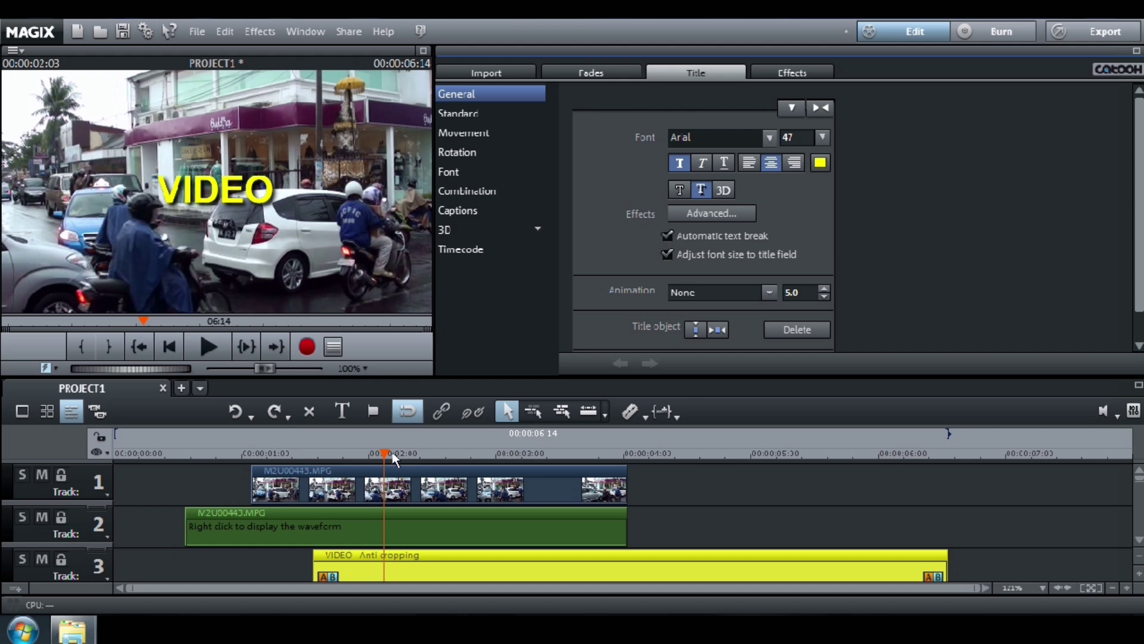
{"action": "mouse_move", "coordinate": [380, 453]}
{"action": "left_mouse_down"}
{"action": "mouse_move", "coordinate": [402, 457]}
{"action": "mouse_move", "coordinate": [389, 459]}
{"action": "left_mouse_up"}
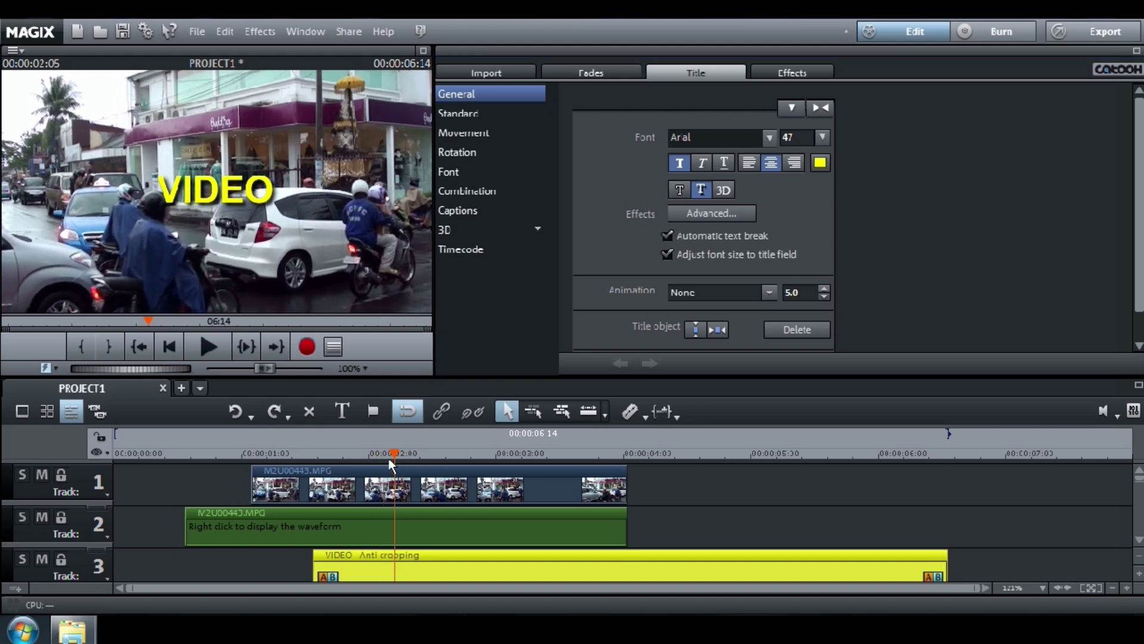
With the Size/Position effect, move the VIDEO title to about 467 px left and 371 px top, and pull its lower edge down slightly
{"action": "left_click", "coordinate": [787, 73]}
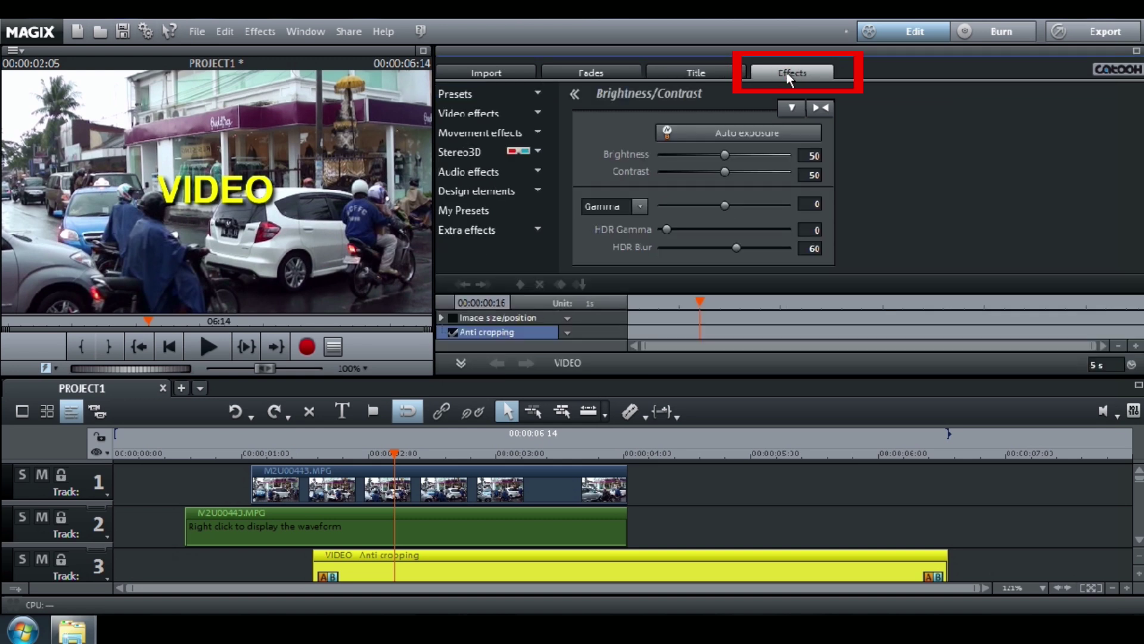
{"action": "left_click", "coordinate": [478, 133]}
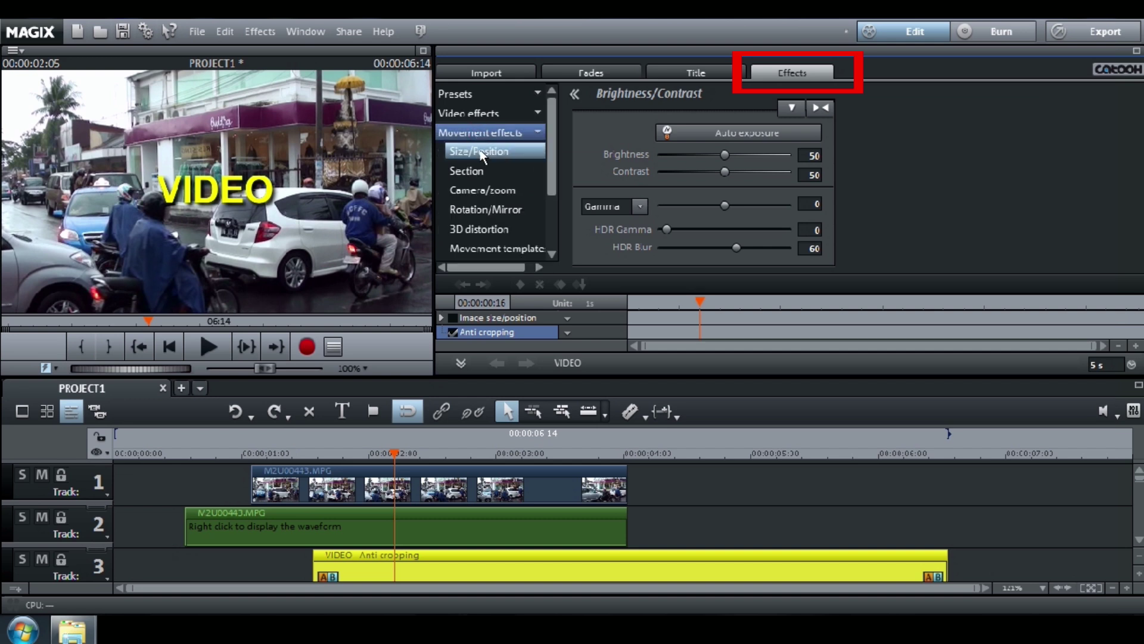
{"action": "left_click", "coordinate": [480, 152]}
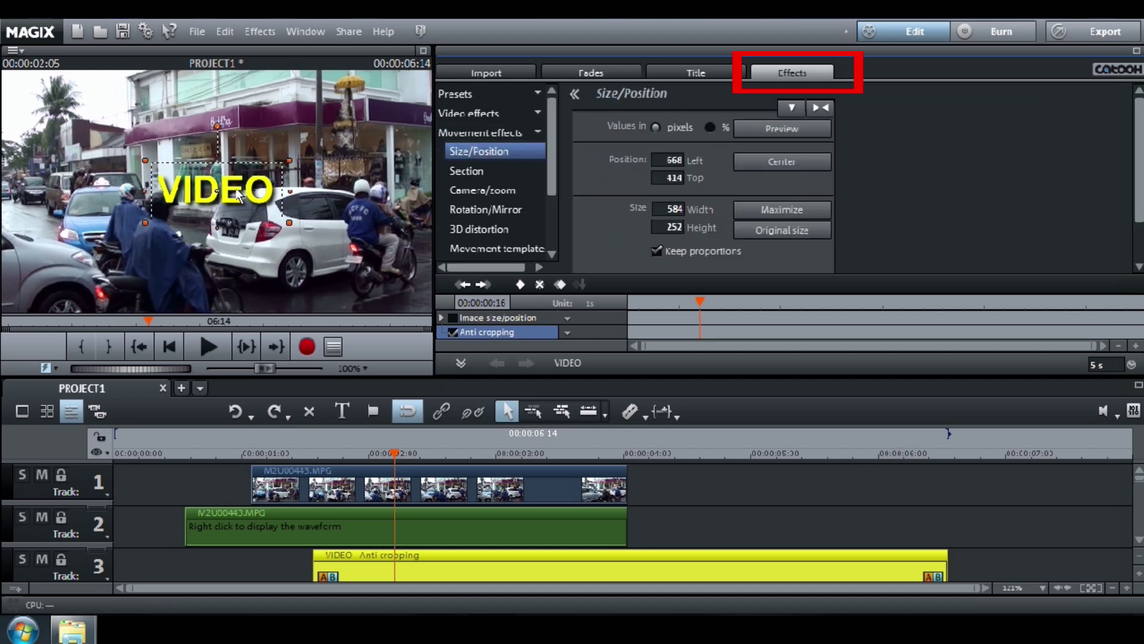
{"action": "left_click_drag", "start_coordinate": [238, 194], "coordinate": [245, 194]}
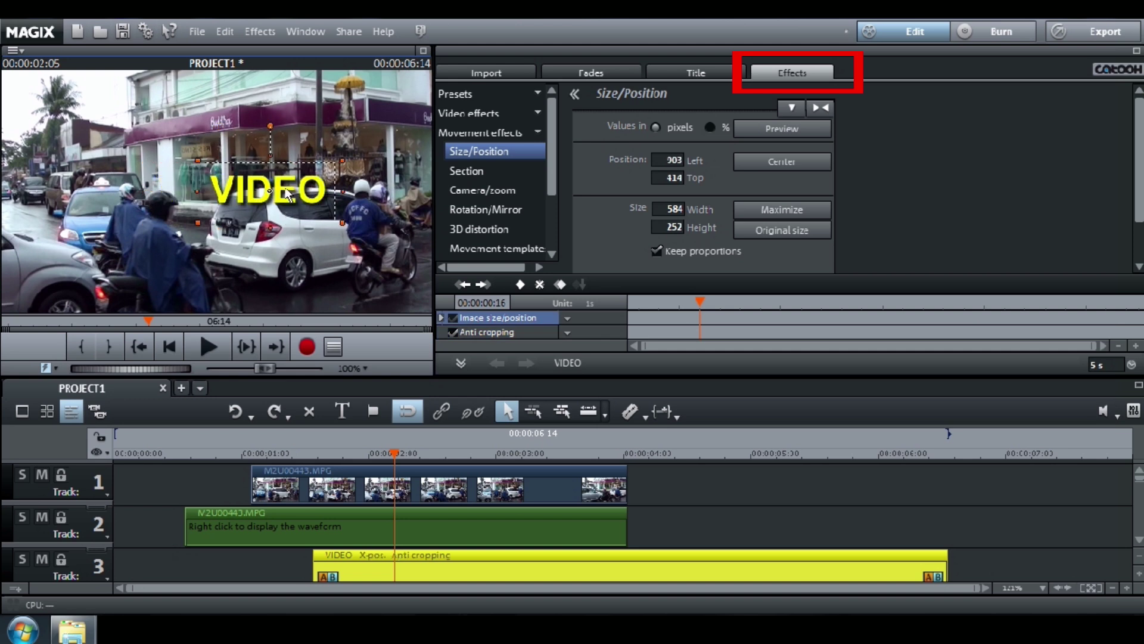
{"action": "left_click_drag", "start_coordinate": [288, 196], "coordinate": [192, 184]}
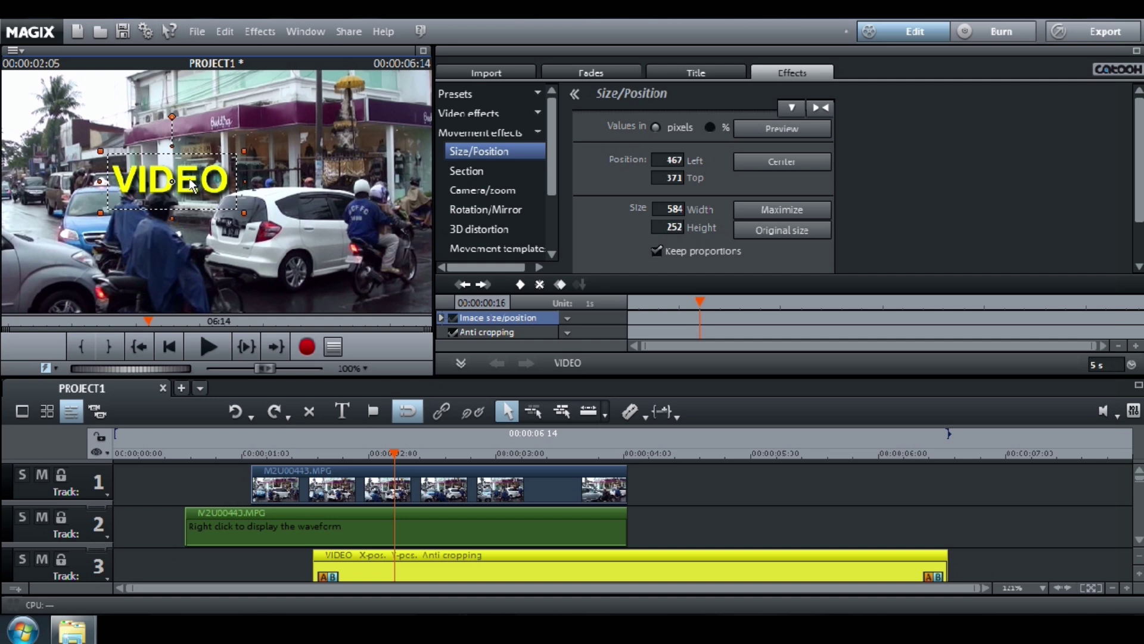
{"action": "left_click_drag", "start_coordinate": [173, 222], "coordinate": [180, 248]}
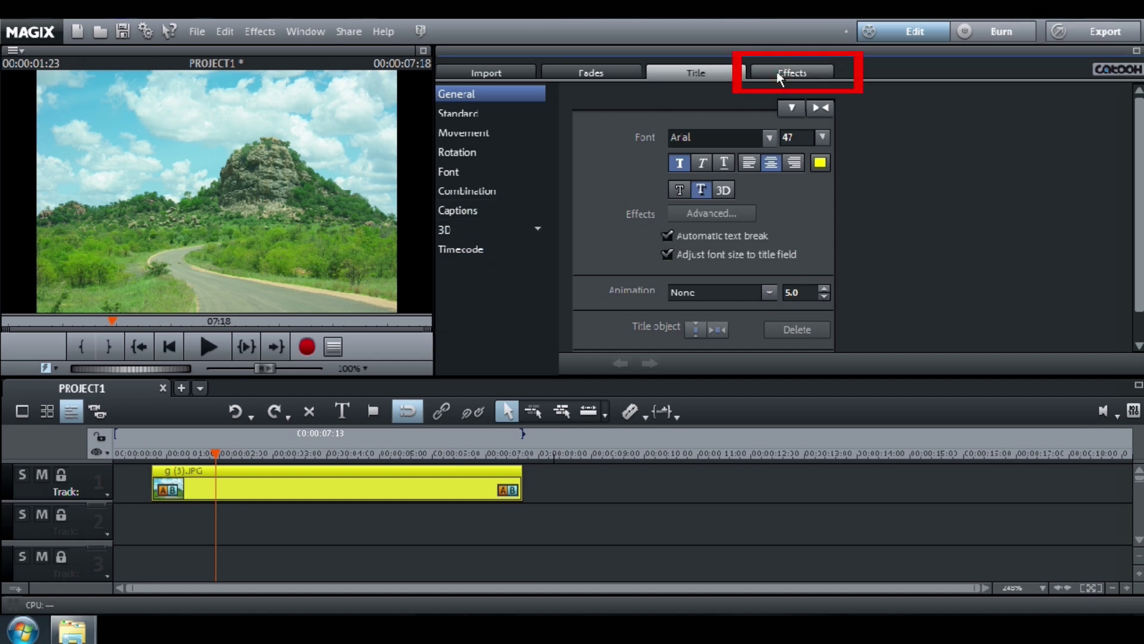
Shrink the g (3).JPG photo to about 789 × 528 px at 544 left and 232 top, and rotate it about 30 degrees counter-clockwise
{"action": "left_click", "coordinate": [778, 72]}
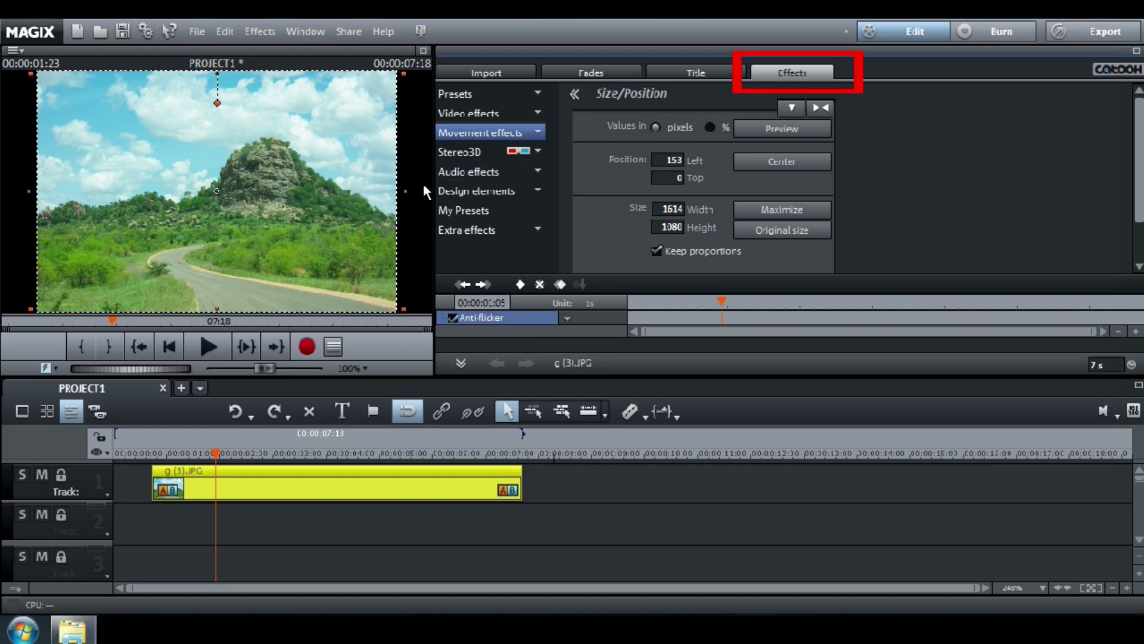
{"action": "left_click_drag", "start_coordinate": [399, 192], "coordinate": [276, 208]}
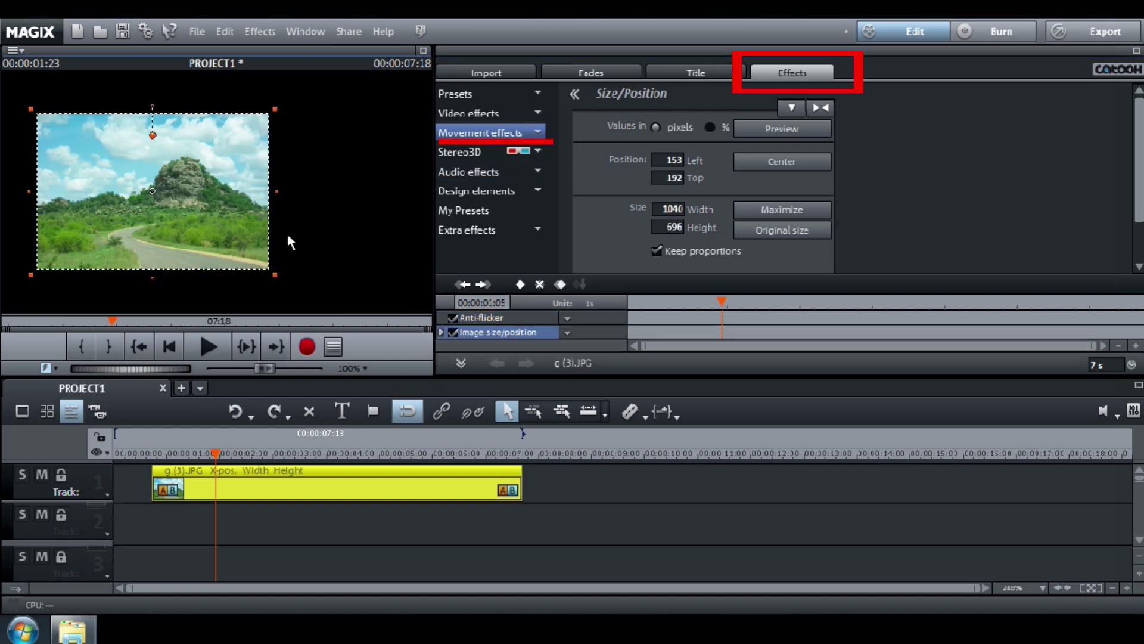
{"action": "left_click_drag", "start_coordinate": [275, 111], "coordinate": [254, 156]}
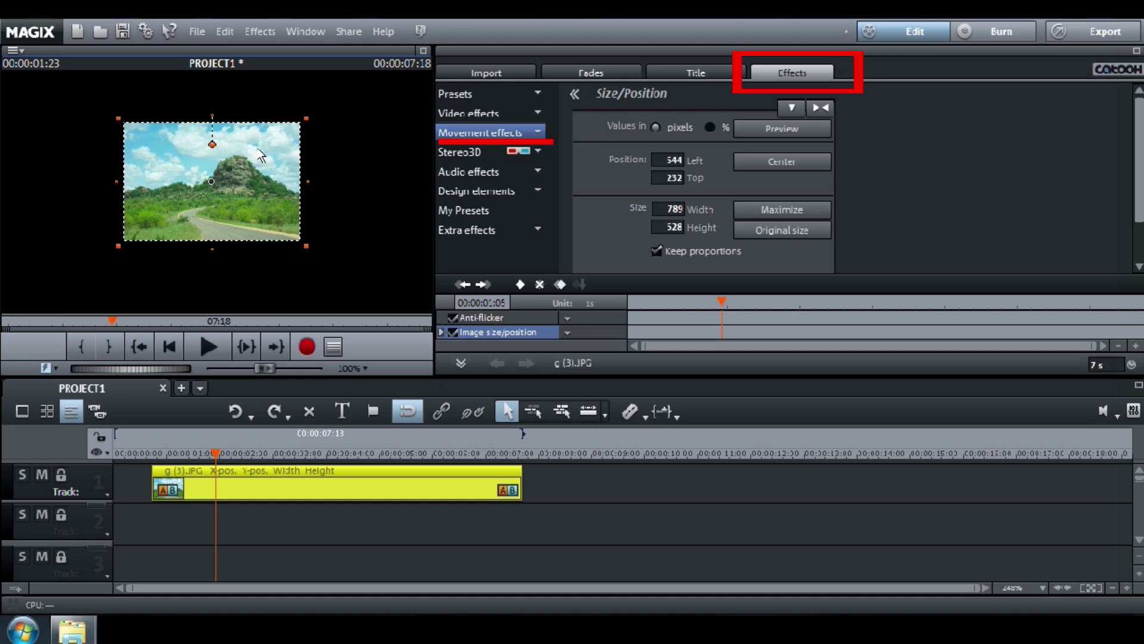
{"action": "left_click_drag", "start_coordinate": [212, 144], "coordinate": [162, 102]}
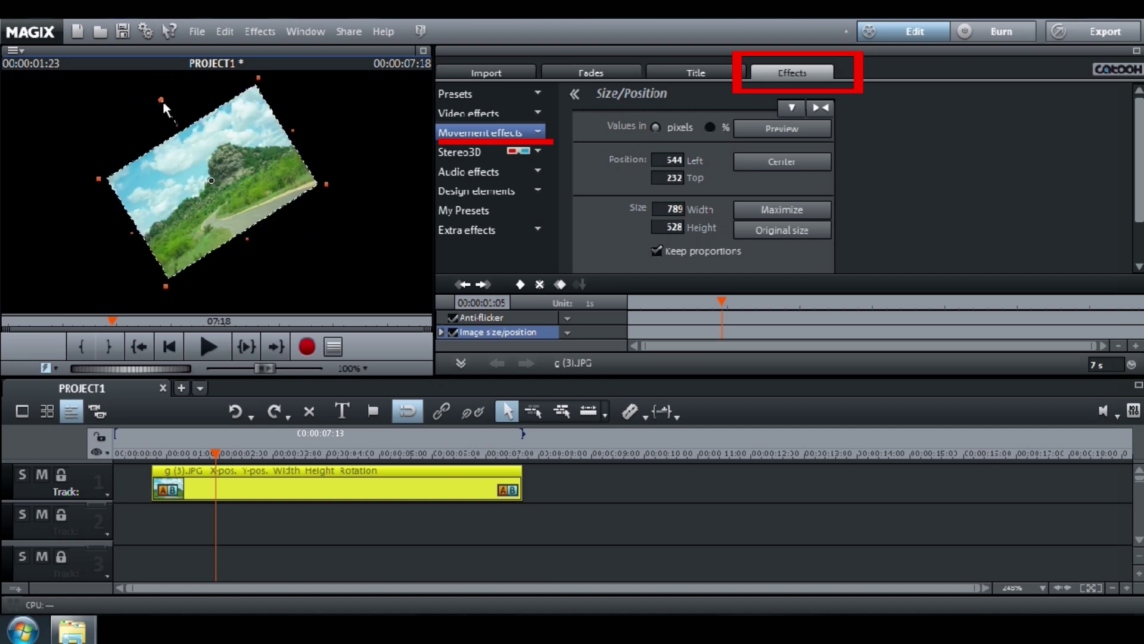
Center the rotated g (3).JPG photo in the frame with the Size/Position movement effect
{"action": "left_click", "coordinate": [475, 133]}
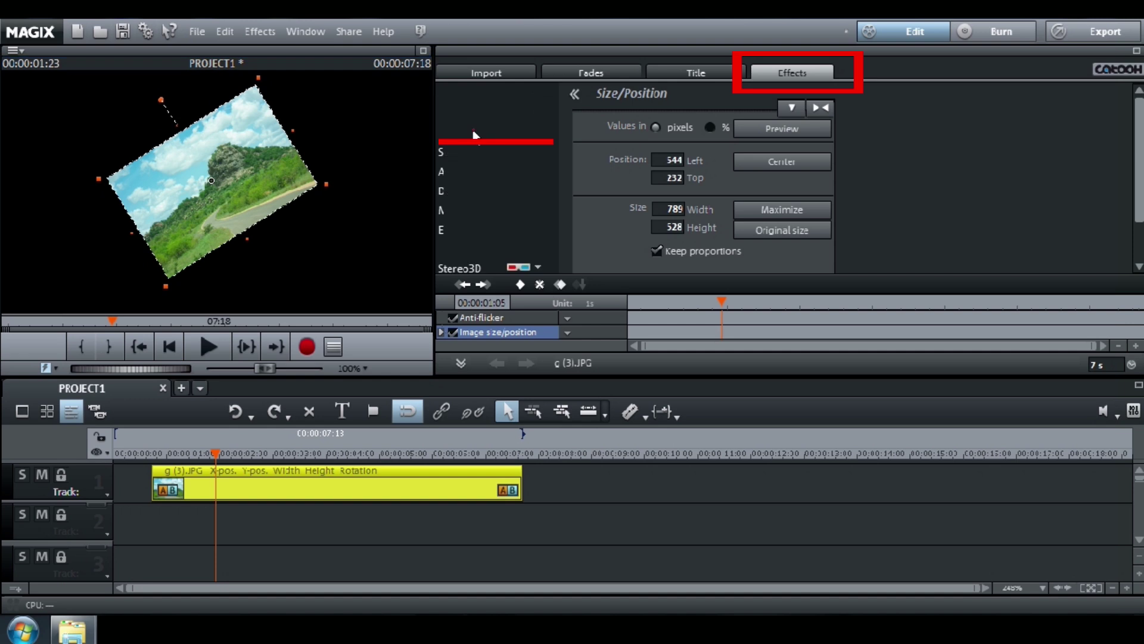
{"action": "left_click", "coordinate": [474, 153]}
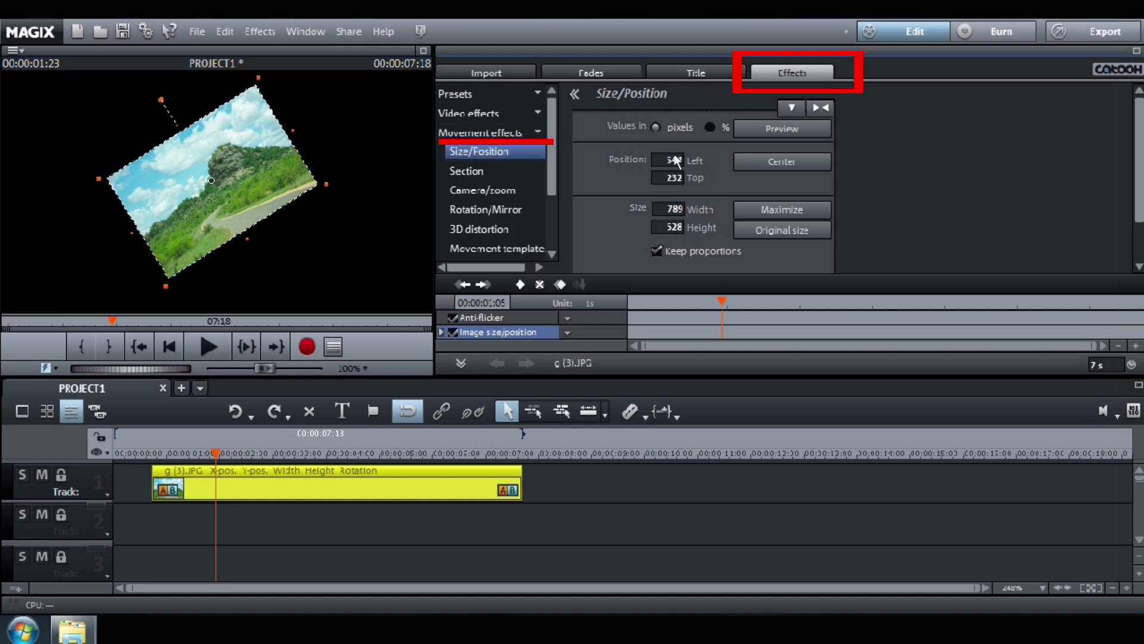
{"action": "left_click", "coordinate": [802, 165]}
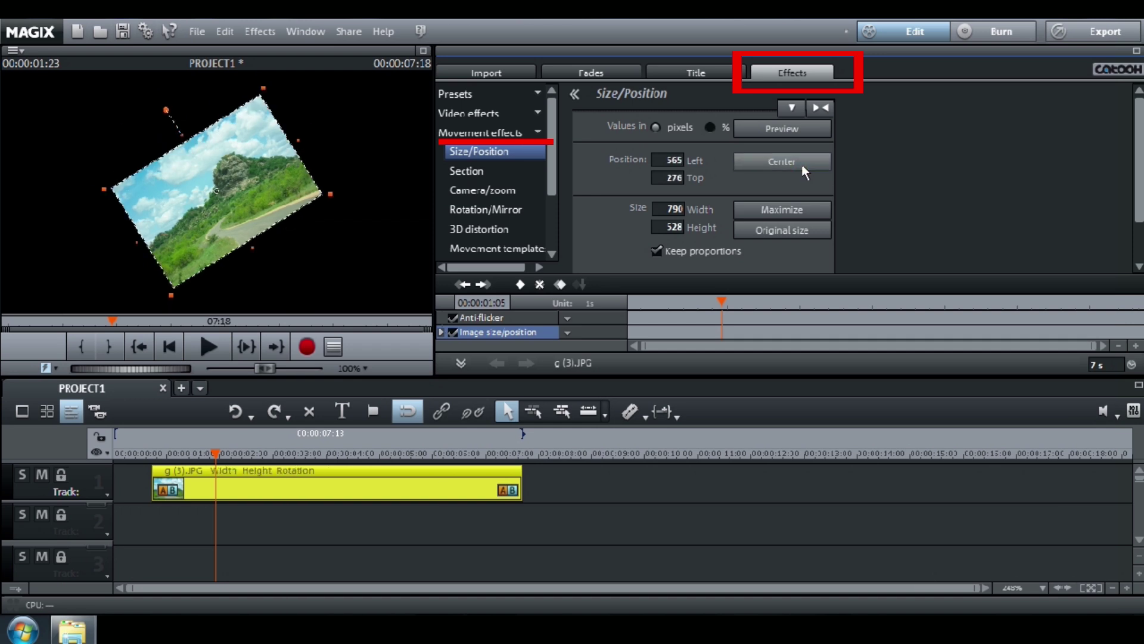
Zoom the g (3).JPG photo up to about 1193 × 799 px with the Size/Position effect, and move the playhead to about 00:00:02:01
{"action": "left_click_drag", "start_coordinate": [1139, 197], "coordinate": [1138, 235]}
{"action": "left_click_drag", "start_coordinate": [694, 251], "coordinate": [708, 252]}
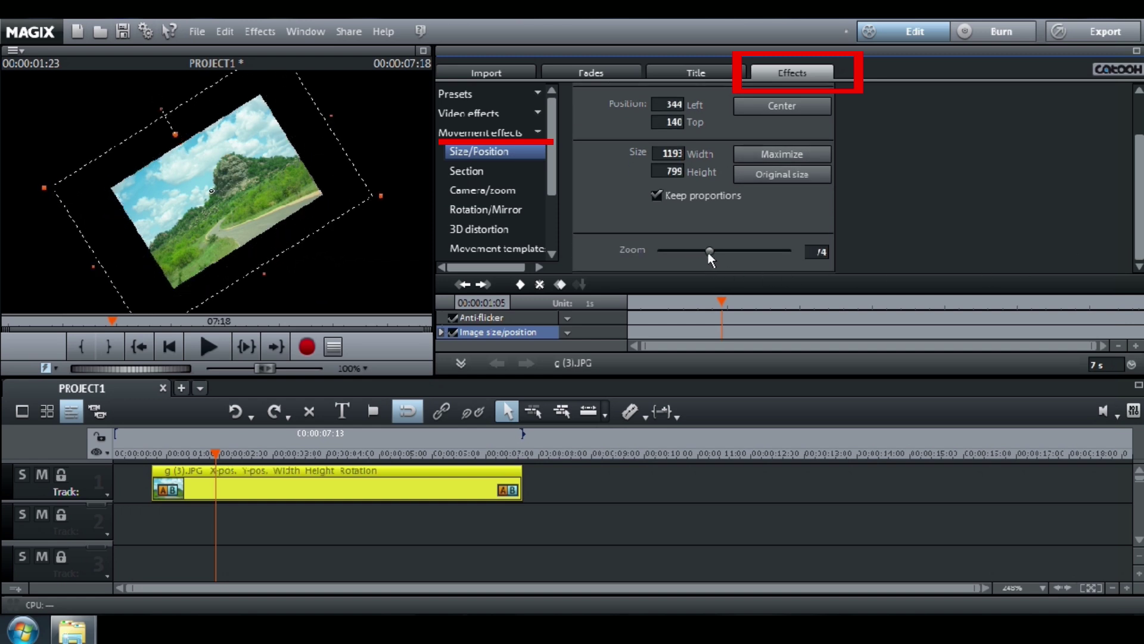
{"action": "left_click", "coordinate": [224, 454]}
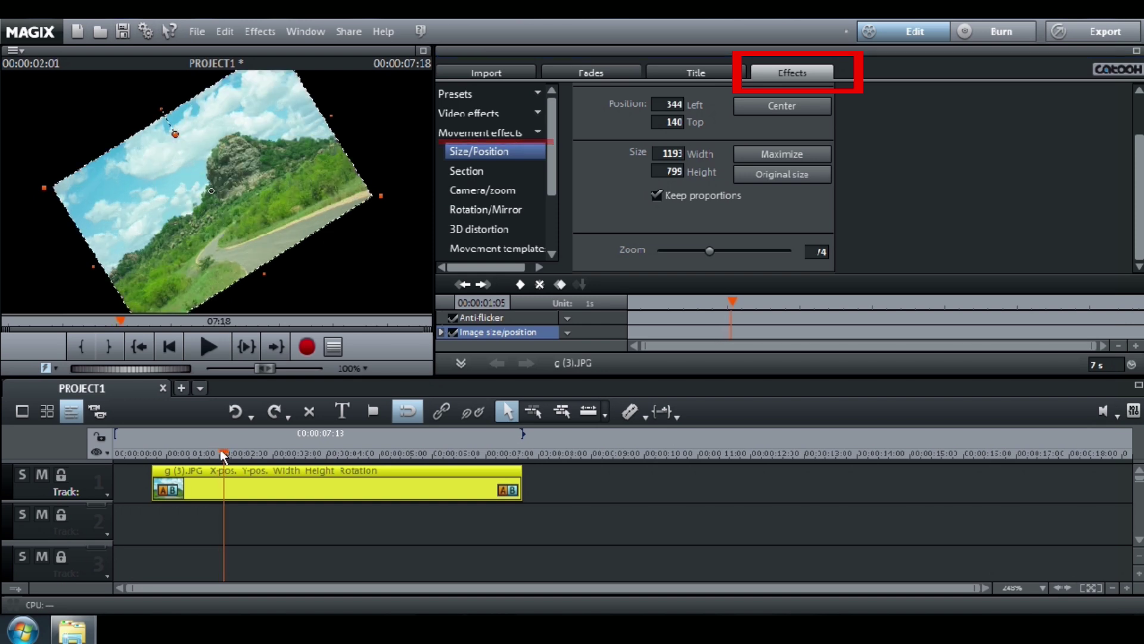
With the Rotation/Mirror effect, rotate the g (3).JPG photo to 34 degrees in the image plane and -12 degrees about its vertical axis
{"action": "left_click_drag", "start_coordinate": [553, 184], "coordinate": [554, 197]}
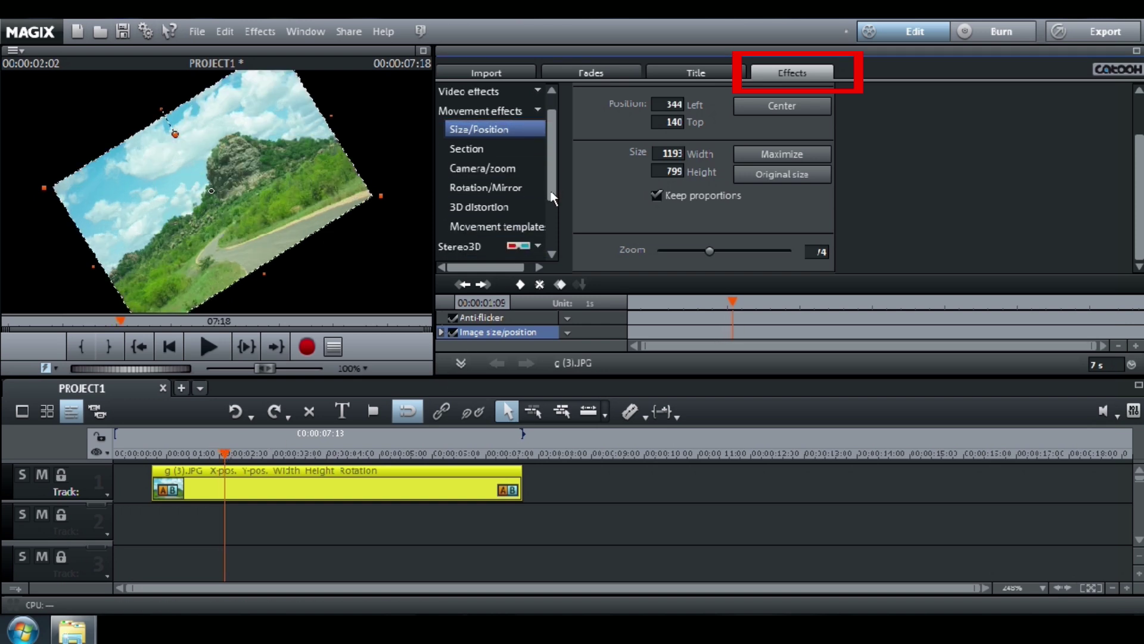
{"action": "left_click", "coordinate": [517, 207]}
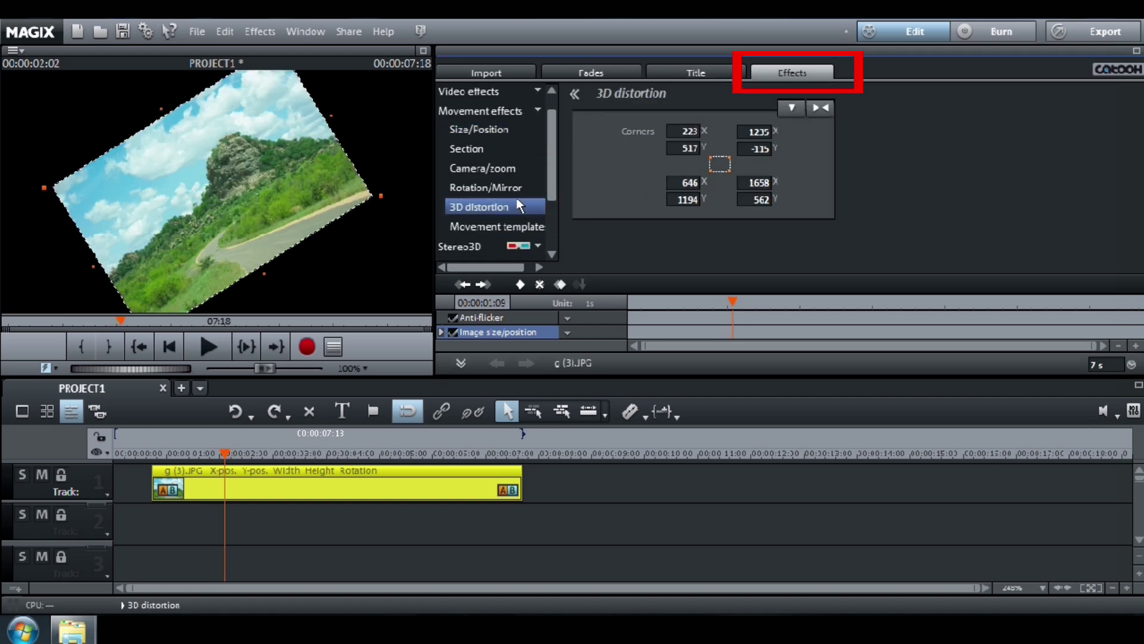
{"action": "left_click", "coordinate": [516, 189]}
{"action": "left_click_drag", "start_coordinate": [754, 137], "coordinate": [776, 143]}
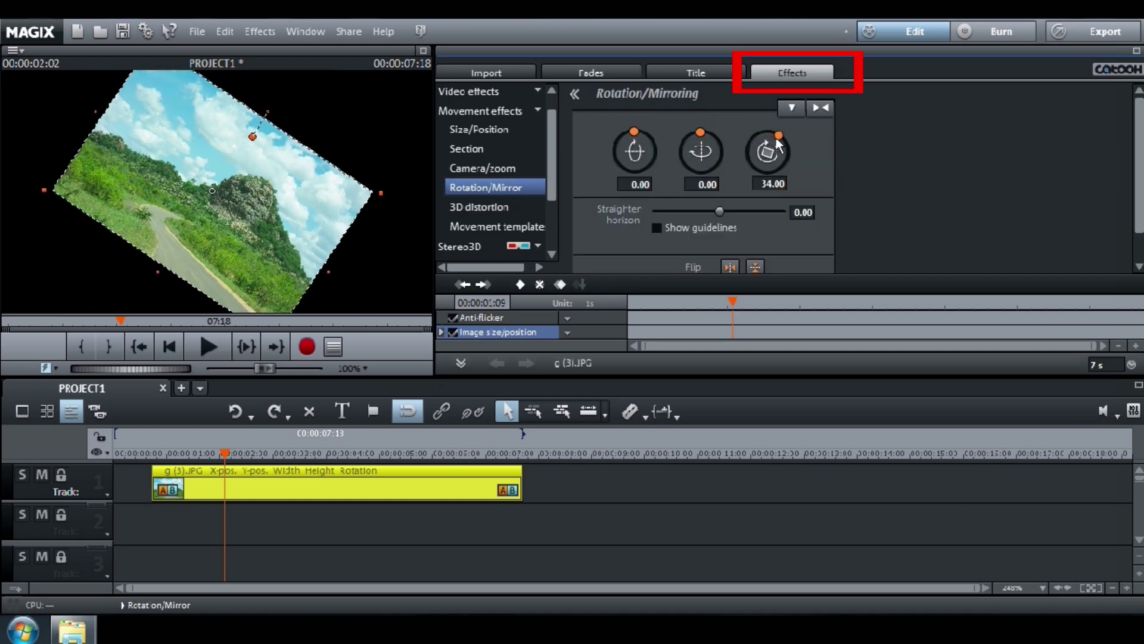
{"action": "mouse_move", "coordinate": [697, 140]}
{"action": "left_mouse_down"}
{"action": "mouse_move", "coordinate": [686, 136]}
{"action": "mouse_move", "coordinate": [696, 134]}
{"action": "left_mouse_up"}
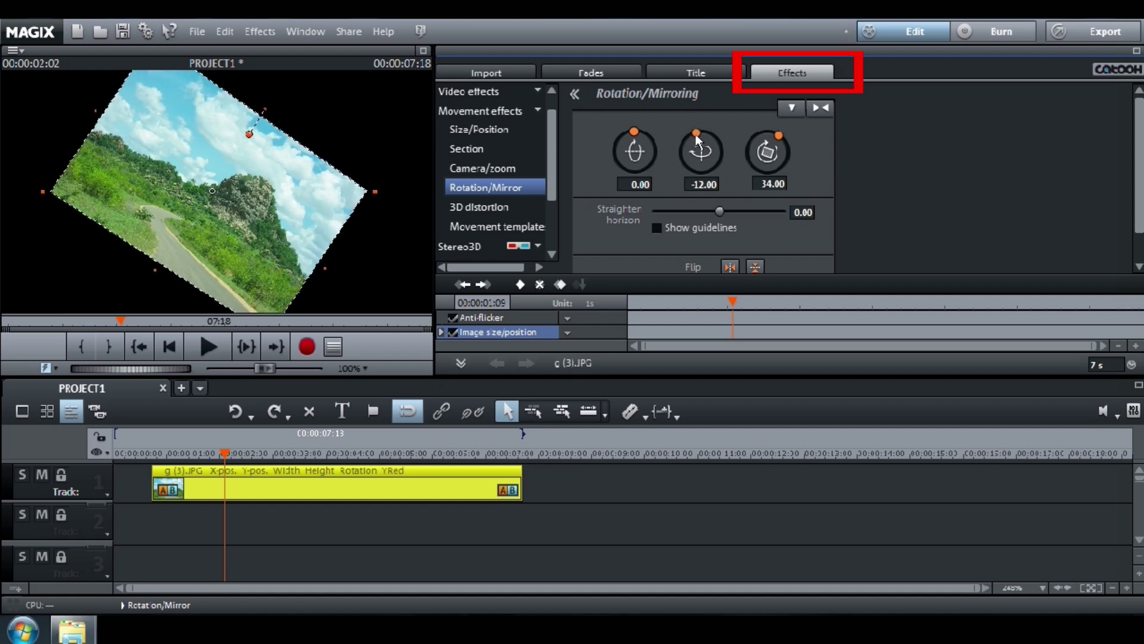
Tint the g (3).JPG photo strongly toward yellow with the color wheel of the Color video effect
{"action": "left_click", "coordinate": [470, 93]}
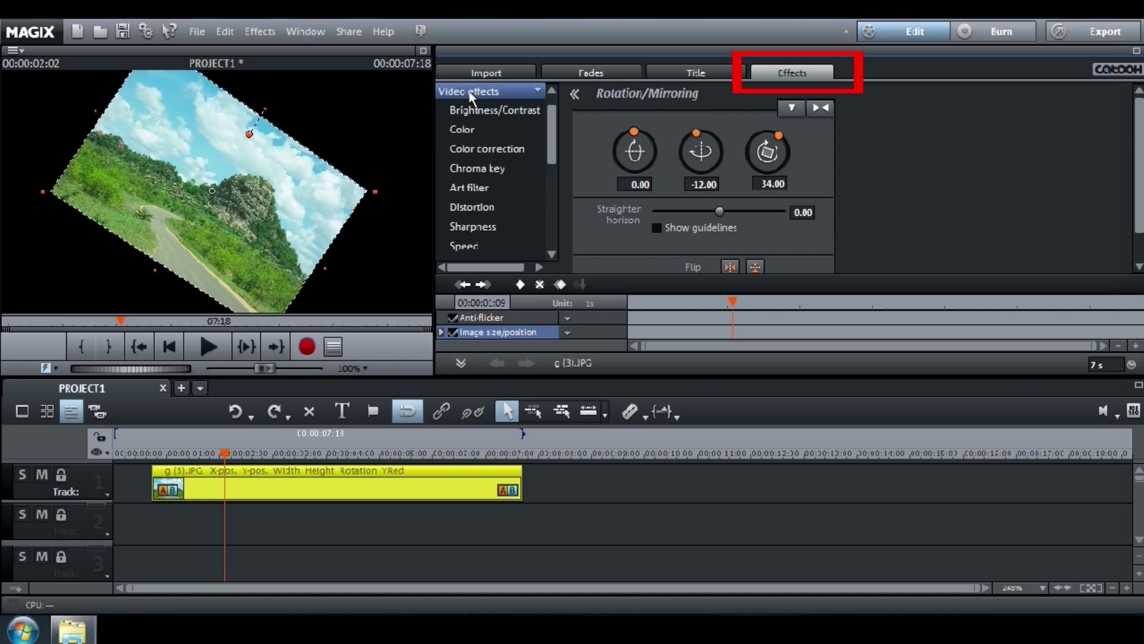
{"action": "left_click", "coordinate": [464, 130]}
{"action": "left_click_drag", "start_coordinate": [1137, 166], "coordinate": [1136, 217]}
{"action": "left_click_drag", "start_coordinate": [726, 190], "coordinate": [664, 145]}
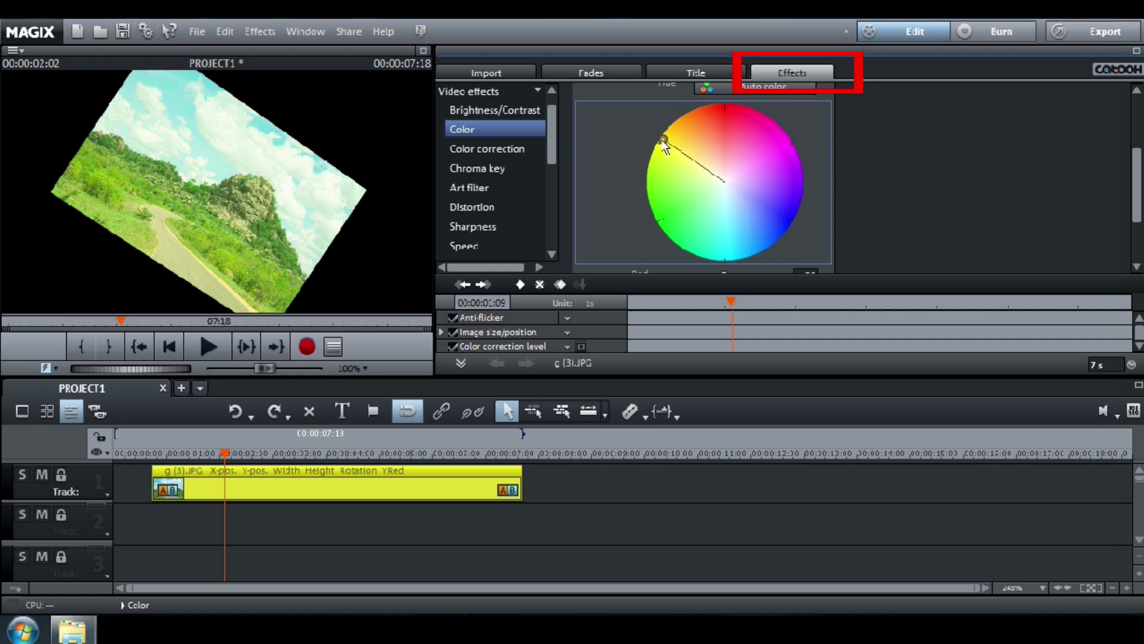
Lower the g (3).JPG photo's saturation to its minimum with the Color correction video effect
{"action": "left_click", "coordinate": [492, 151]}
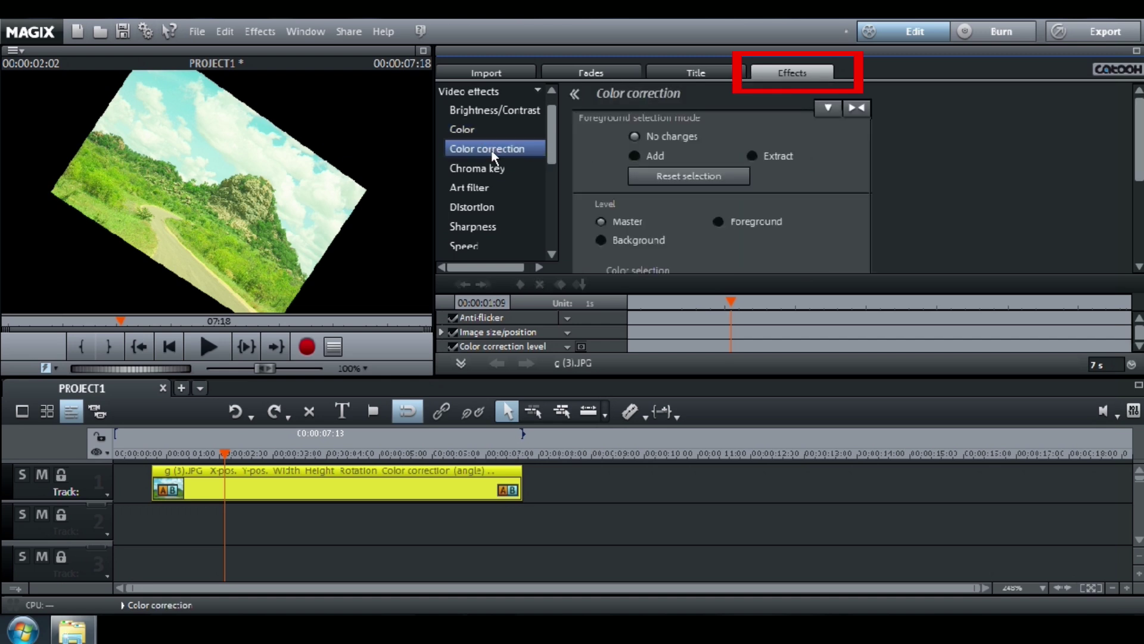
{"action": "left_click_drag", "start_coordinate": [1139, 173], "coordinate": [1139, 244]}
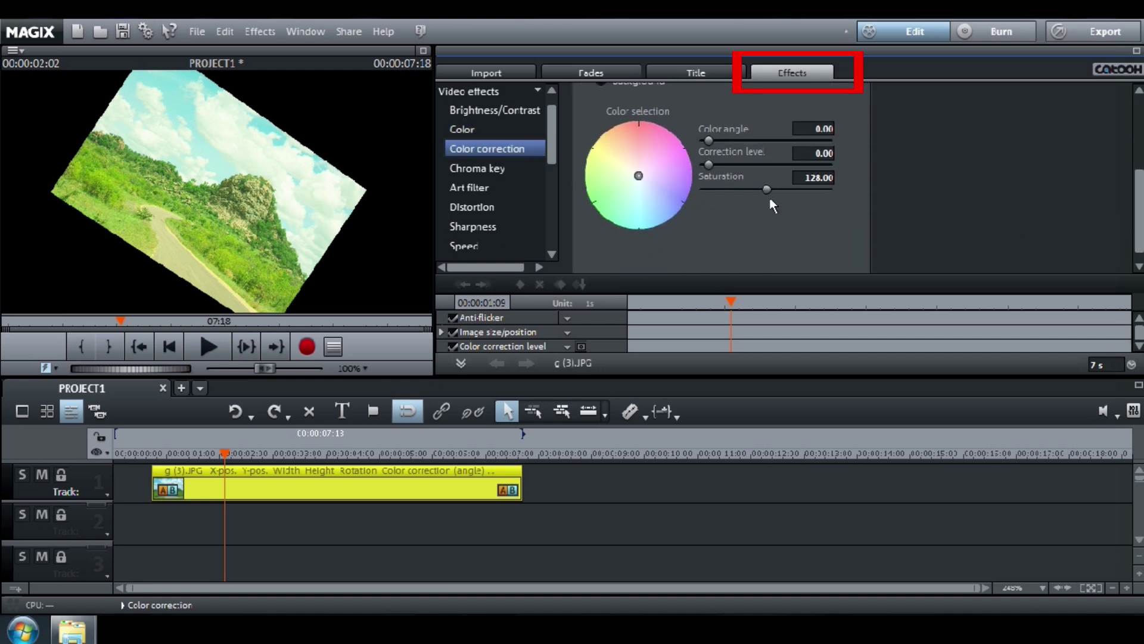
{"action": "left_click_drag", "start_coordinate": [764, 190], "coordinate": [688, 195]}
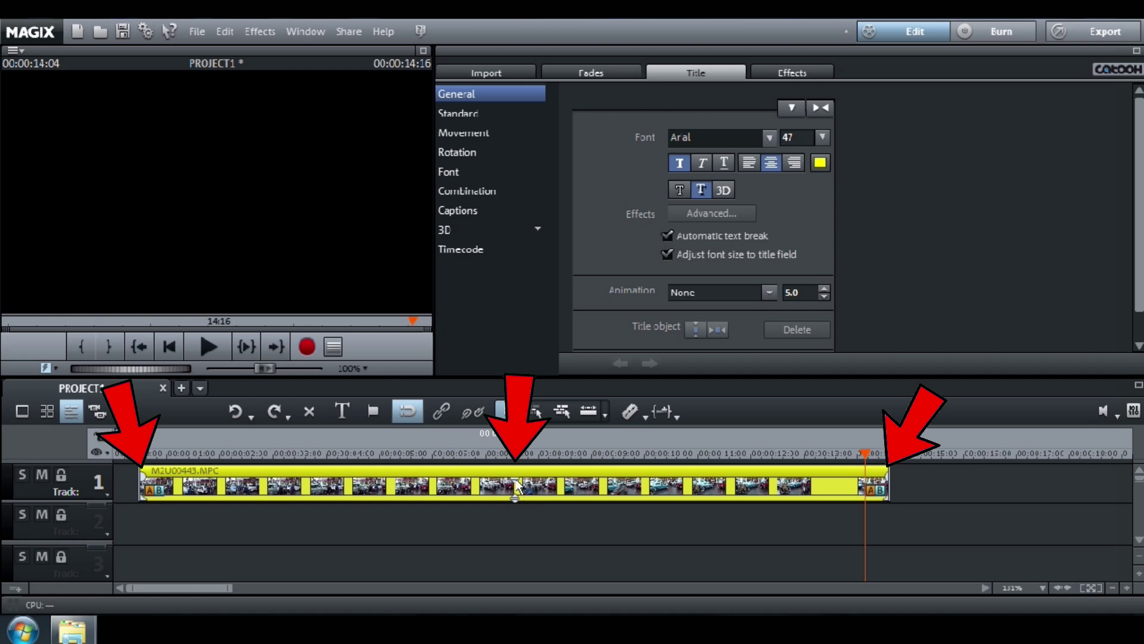
Give the M2U00443 video clip on track 1 a fade-in of about 4 seconds and play its beginning to check it
{"action": "mouse_move", "coordinate": [516, 488]}
{"action": "left_mouse_down"}
{"action": "mouse_move", "coordinate": [520, 500]}
{"action": "mouse_move", "coordinate": [519, 482]}
{"action": "left_mouse_up"}
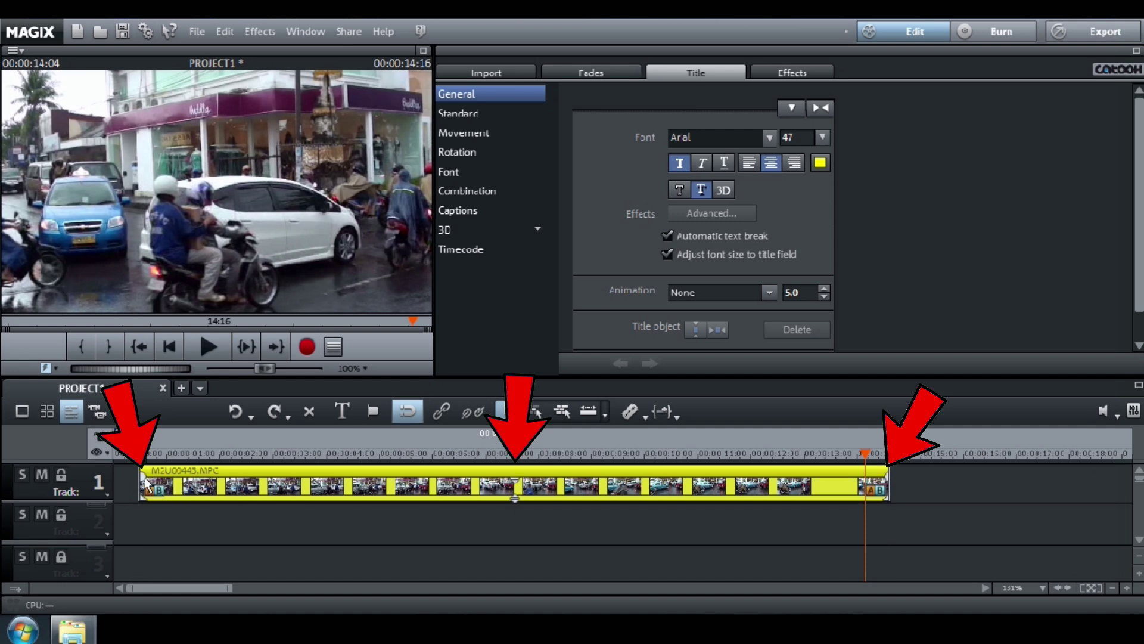
{"action": "left_click_drag", "start_coordinate": [143, 480], "coordinate": [343, 480]}
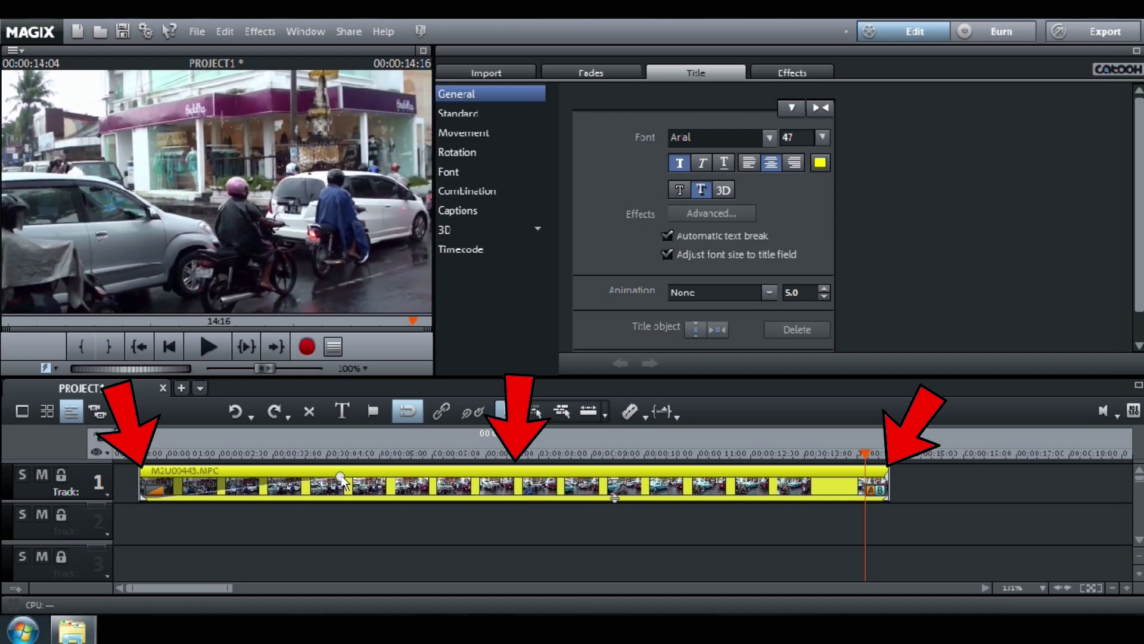
{"action": "left_click", "coordinate": [208, 348]}
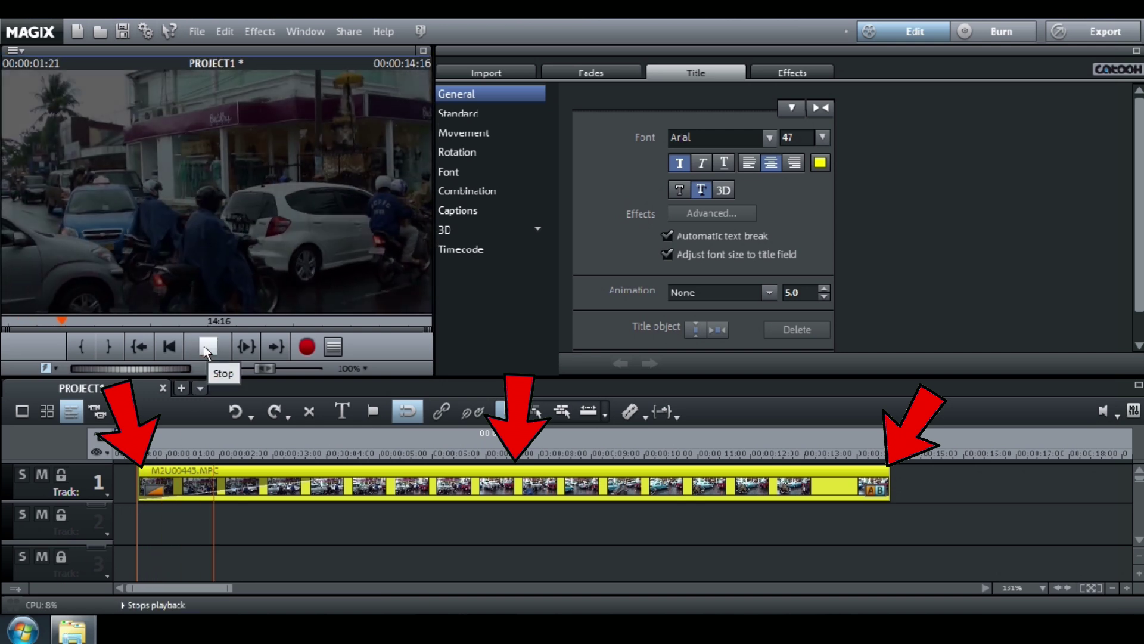
{"action": "left_click", "coordinate": [207, 349]}
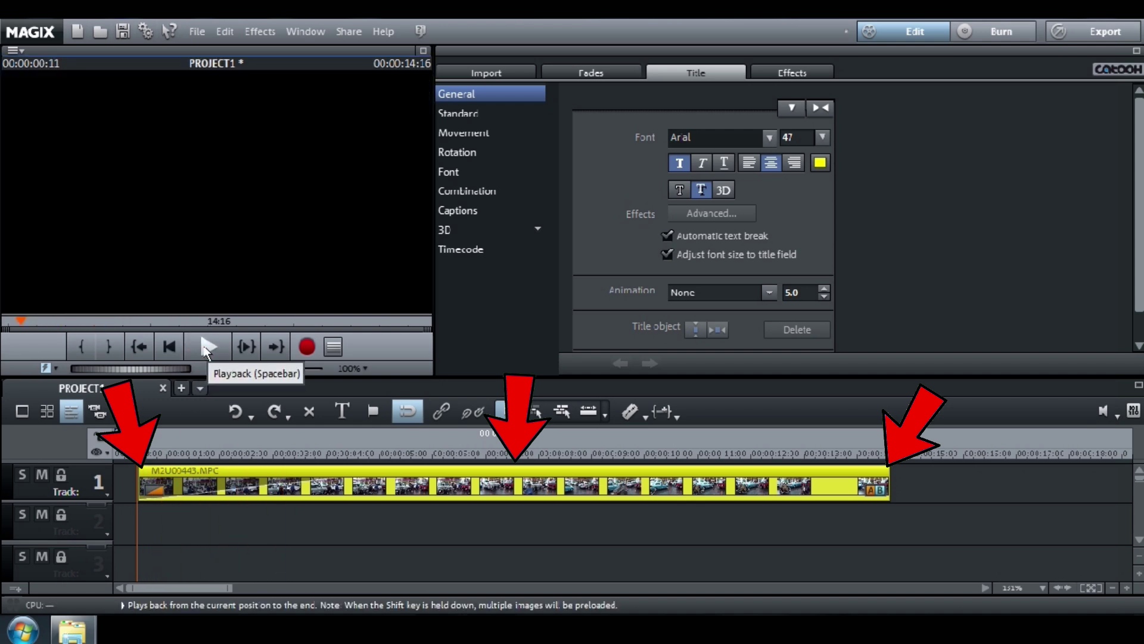
Add a fade-out to the M2U00443 clip starting at about 7 seconds on the timeline, and preview it from about 00:00:06:11
{"action": "left_click_drag", "start_coordinate": [886, 486], "coordinate": [482, 484]}
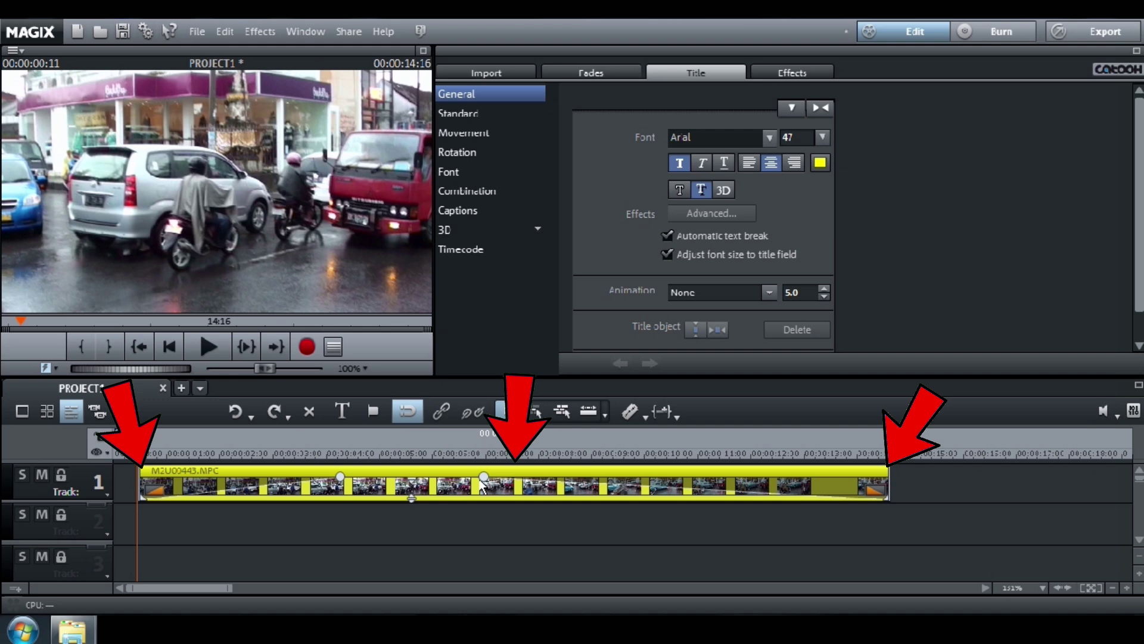
{"action": "left_click", "coordinate": [455, 453]}
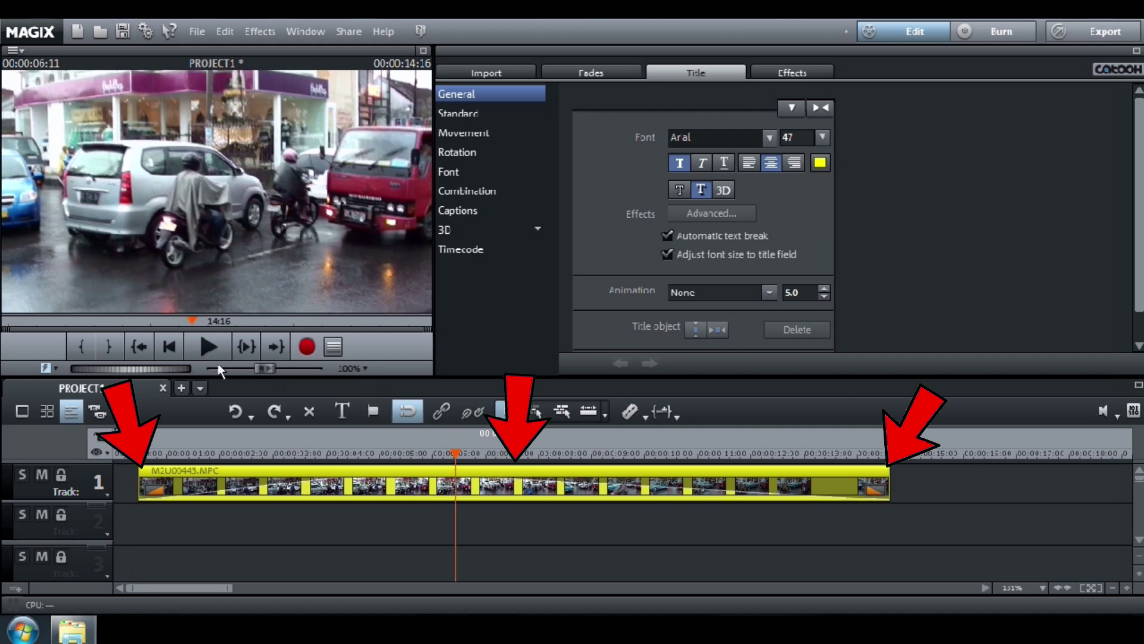
{"action": "left_click", "coordinate": [206, 348]}
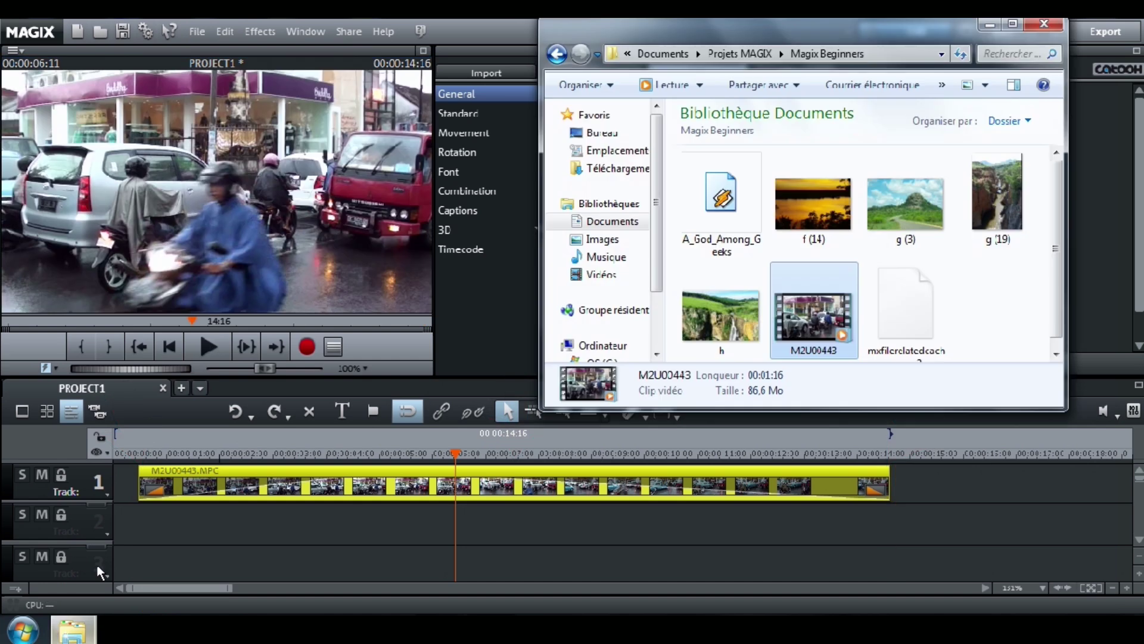
Place the A_God_Among_Geeks audio file at the start of track 2 and give it a fade-in of about 2 seconds
{"action": "left_click", "coordinate": [721, 200]}
{"action": "left_click_drag", "start_coordinate": [721, 200], "coordinate": [187, 527]}
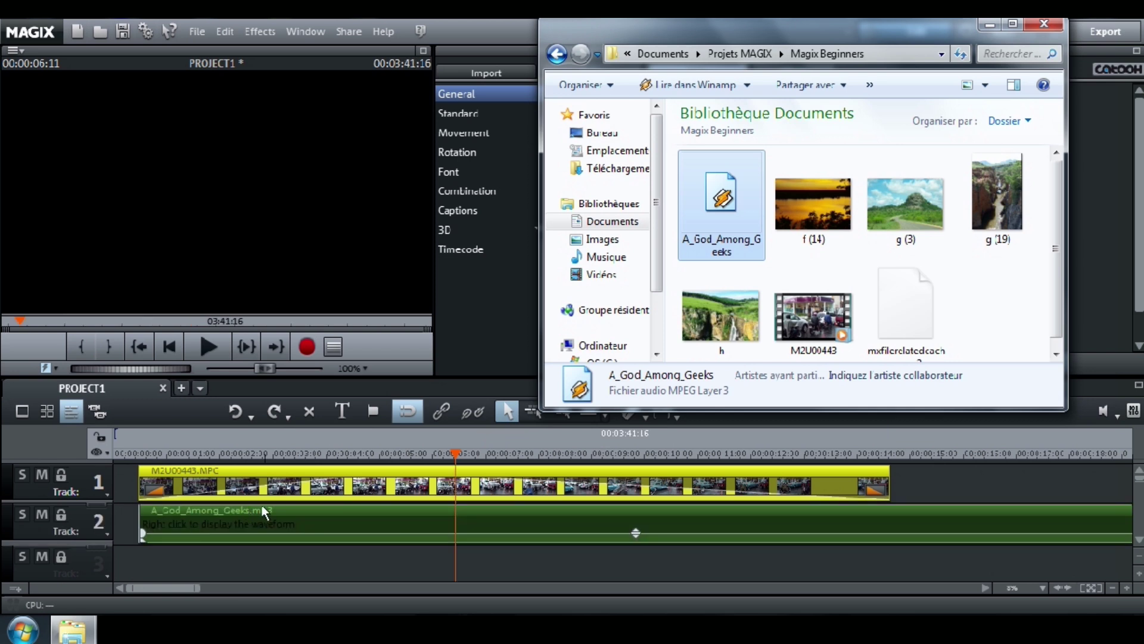
{"action": "left_click_drag", "start_coordinate": [144, 536], "coordinate": [259, 534]}
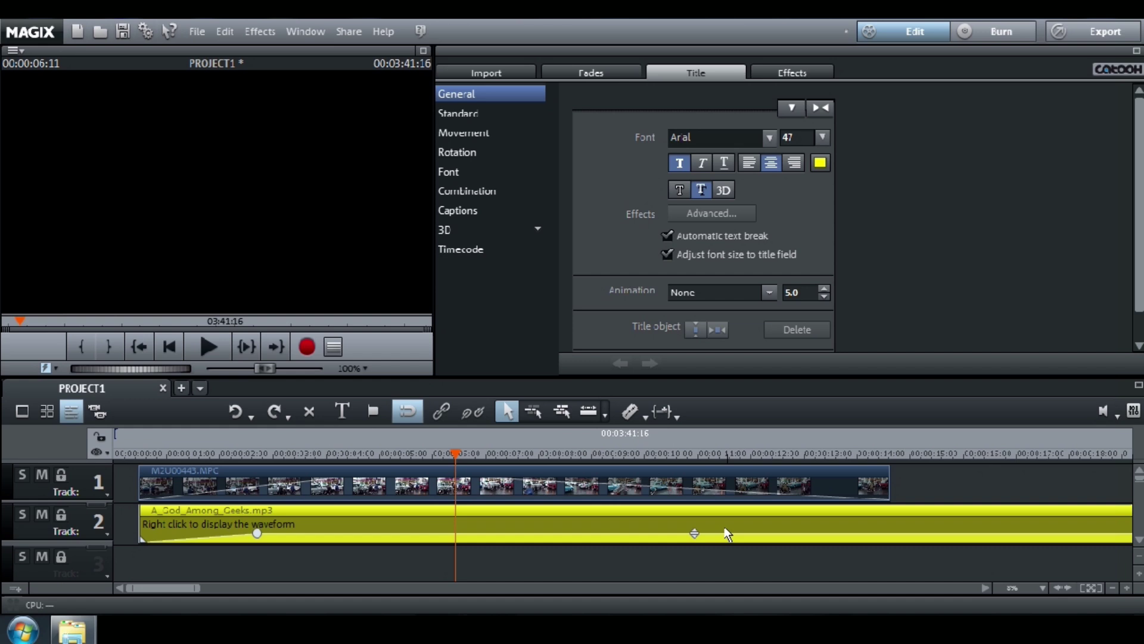
Look at the audio mixer with its track and master faders, and close it again
{"action": "left_click", "coordinate": [1132, 413]}
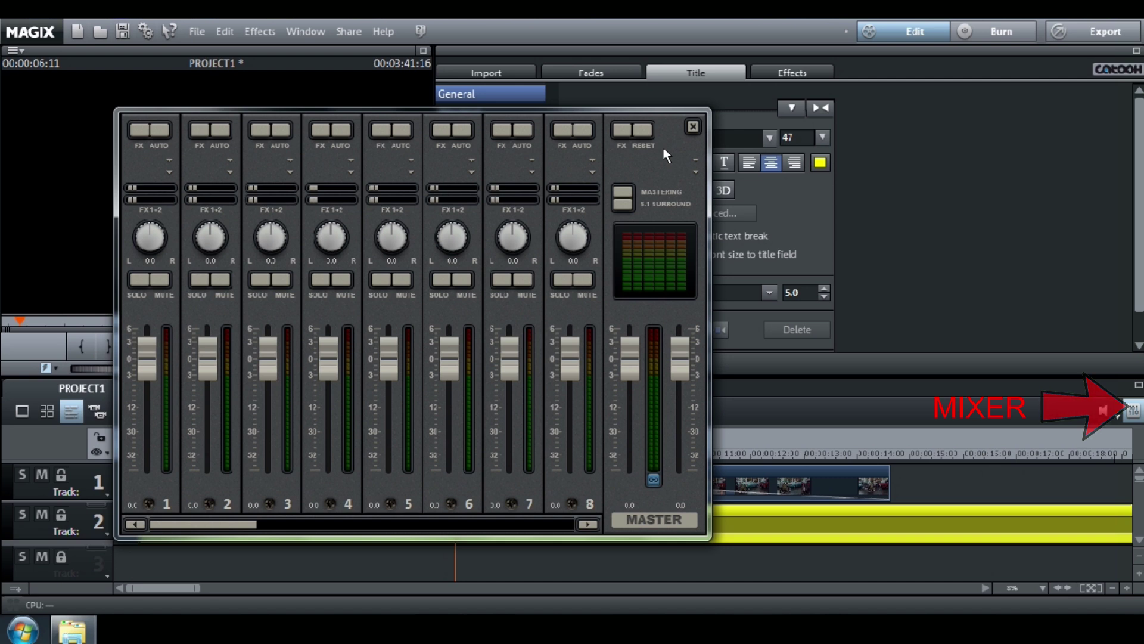
{"action": "left_click", "coordinate": [692, 126]}
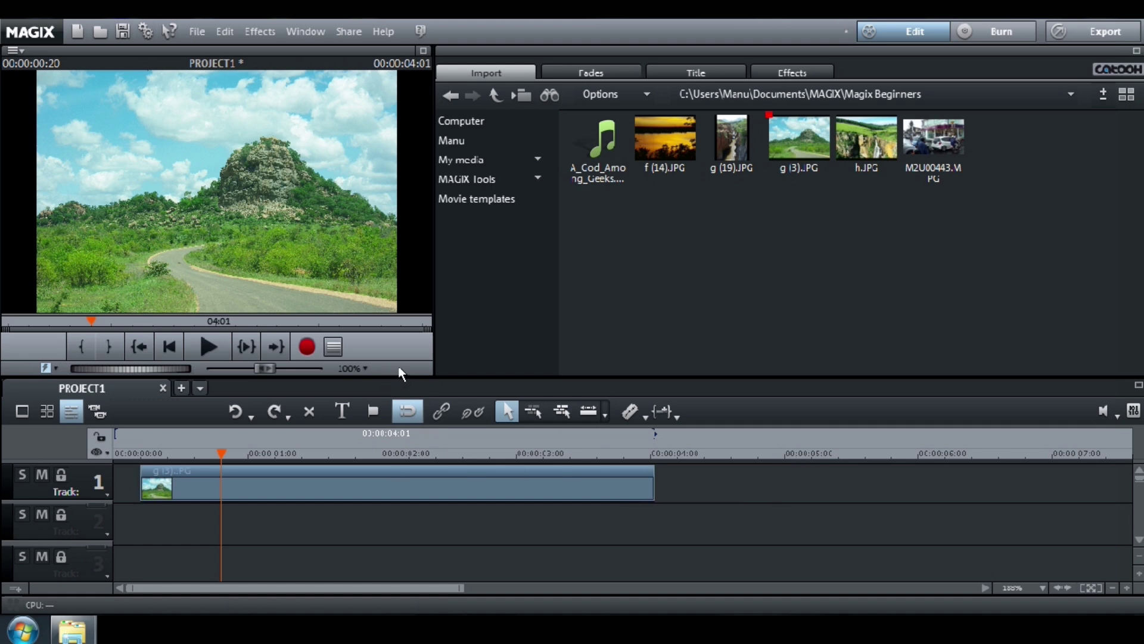
Enlarge the timeline area and place f (14).JPG on track 2, aligned with the start of the g (3).JPG clip
{"action": "left_click_drag", "start_coordinate": [398, 376], "coordinate": [406, 323]}
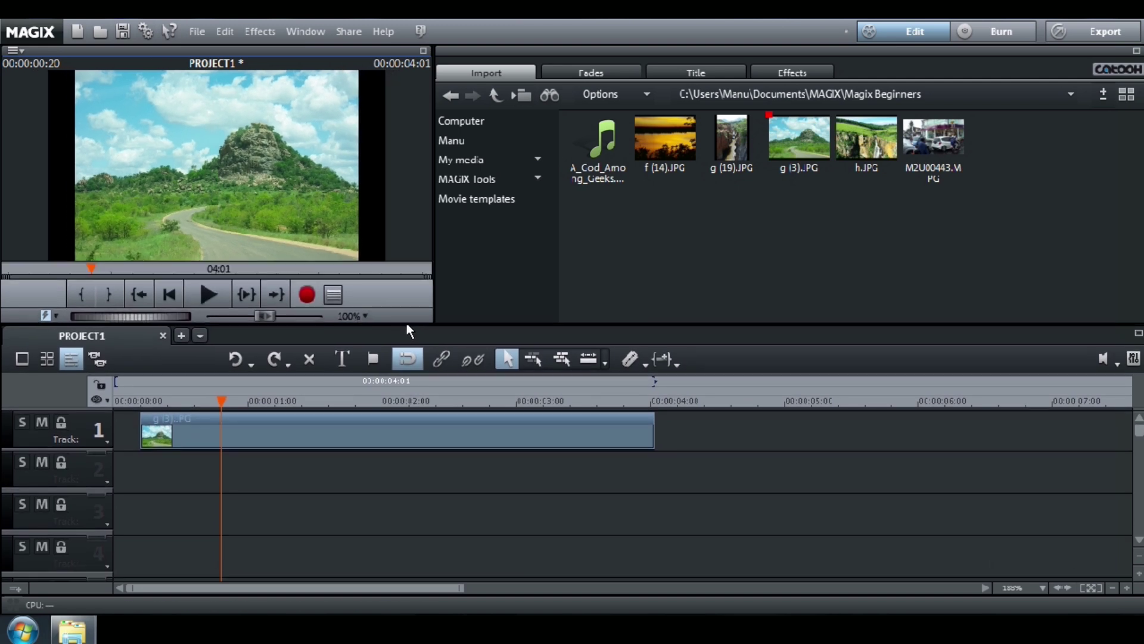
{"action": "left_click", "coordinate": [372, 439]}
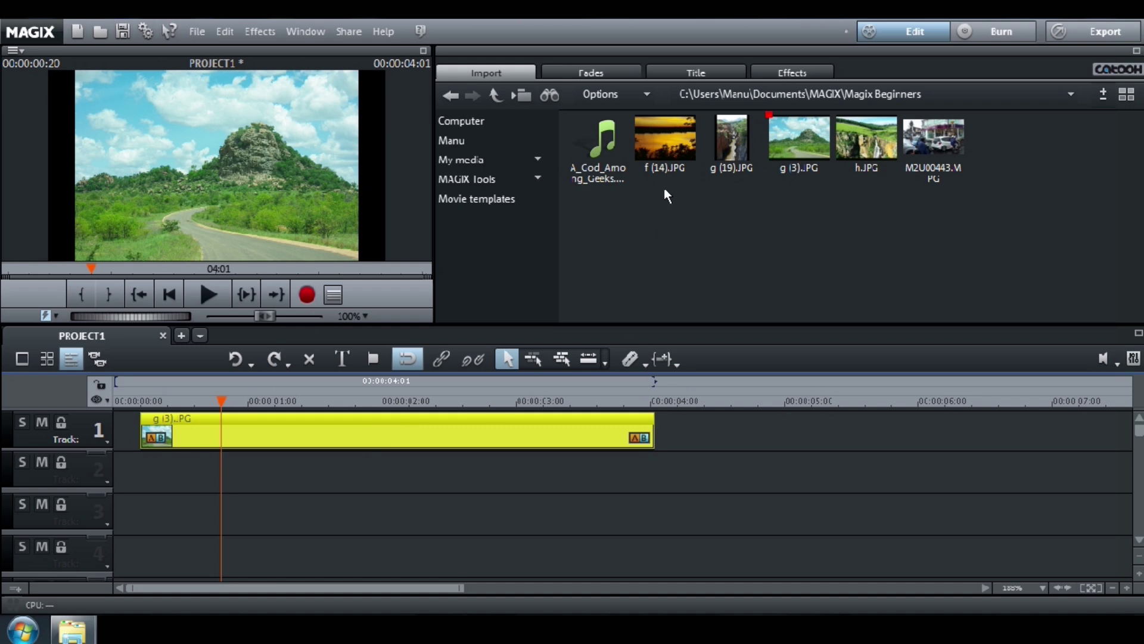
{"action": "left_click", "coordinate": [665, 139]}
{"action": "left_click_drag", "start_coordinate": [494, 422], "coordinate": [186, 477]}
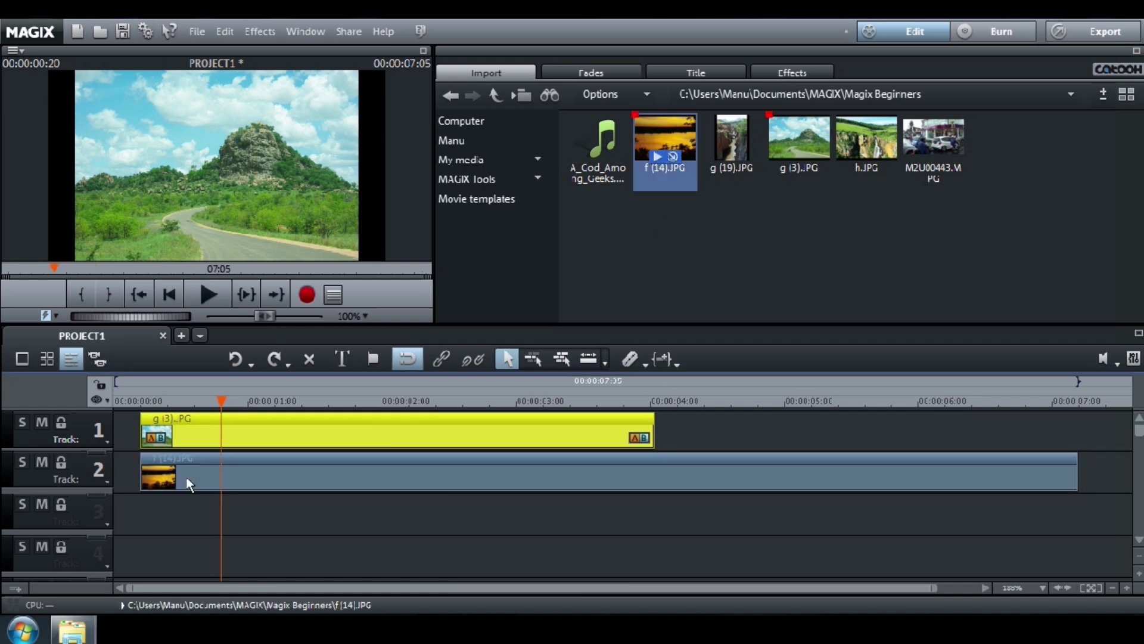
Shrink the f (14).JPG picture in the preview to about three-quarters of its size, keeping its left edge in place, over g (3).JPG
{"action": "left_click_drag", "start_coordinate": [221, 410], "coordinate": [274, 411]}
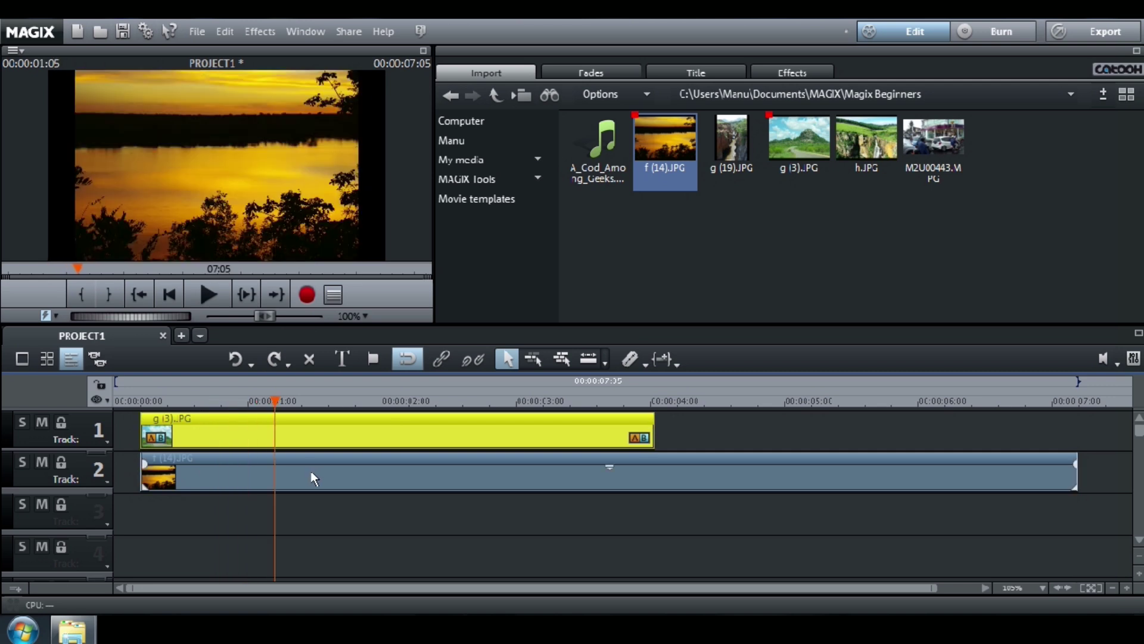
{"action": "left_click", "coordinate": [314, 478]}
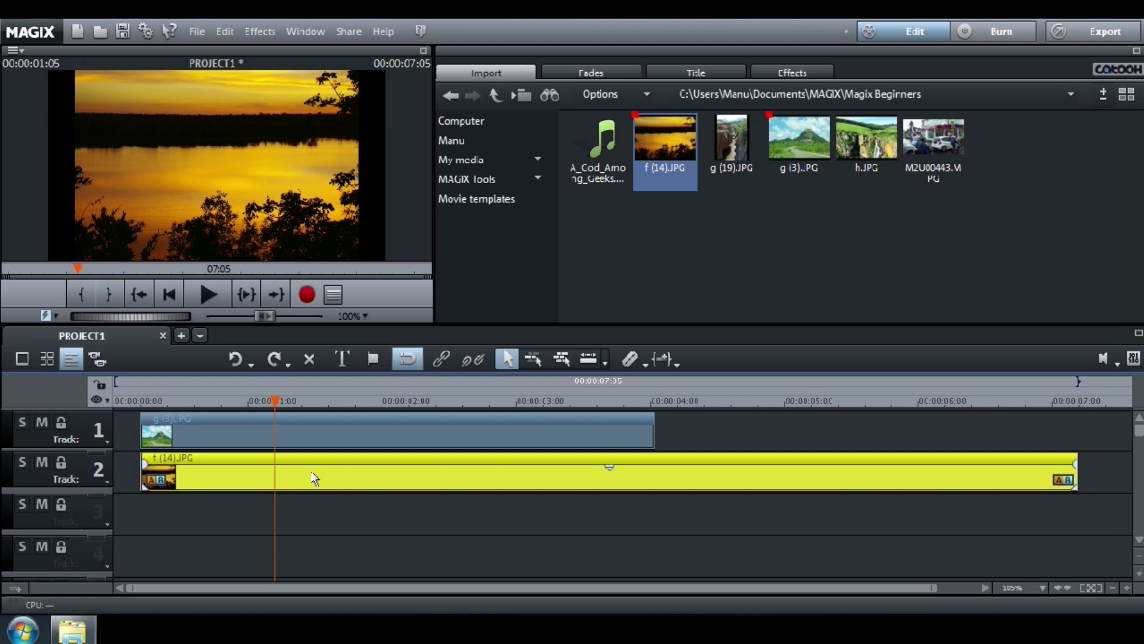
{"action": "left_click", "coordinate": [795, 74]}
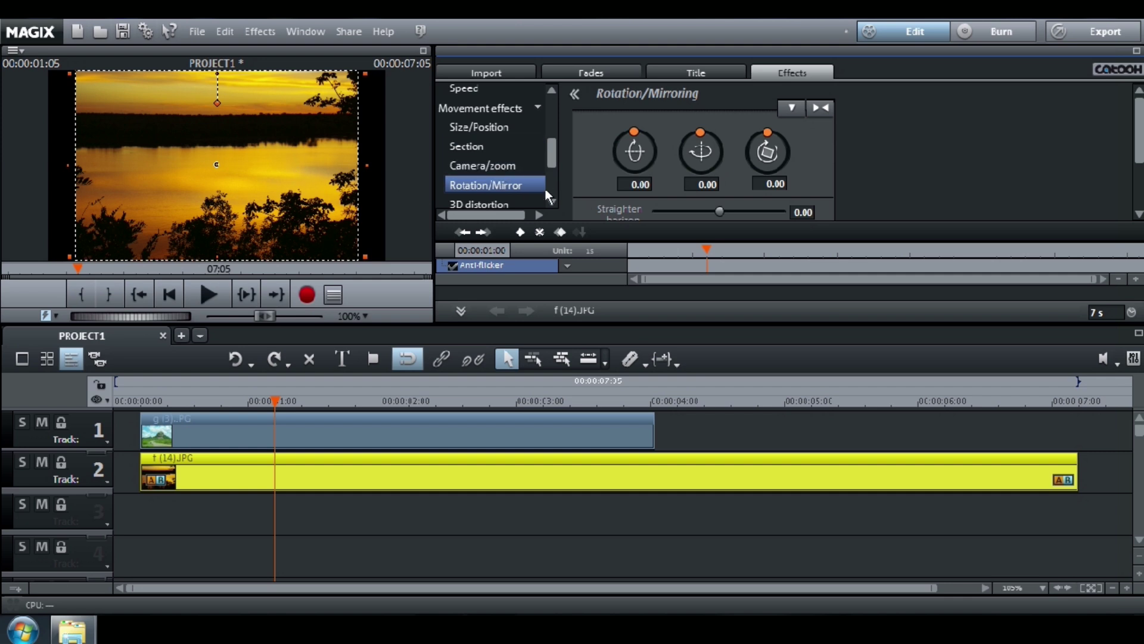
{"action": "left_click_drag", "start_coordinate": [363, 169], "coordinate": [303, 174]}
{"action": "left_click", "coordinate": [286, 402]}
{"action": "left_click_drag", "start_coordinate": [287, 403], "coordinate": [309, 404]}
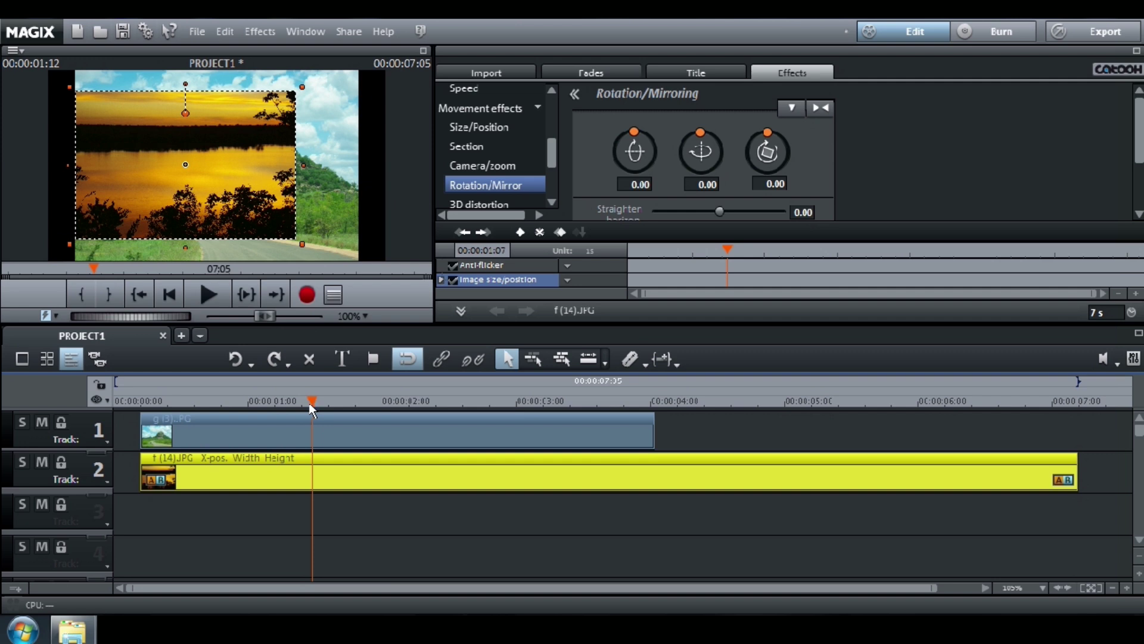
Place h.JPG from the Magix Beginners folder on track 3, aligned with the start of the clips on tracks 1 and 2
{"action": "left_click", "coordinate": [482, 74]}
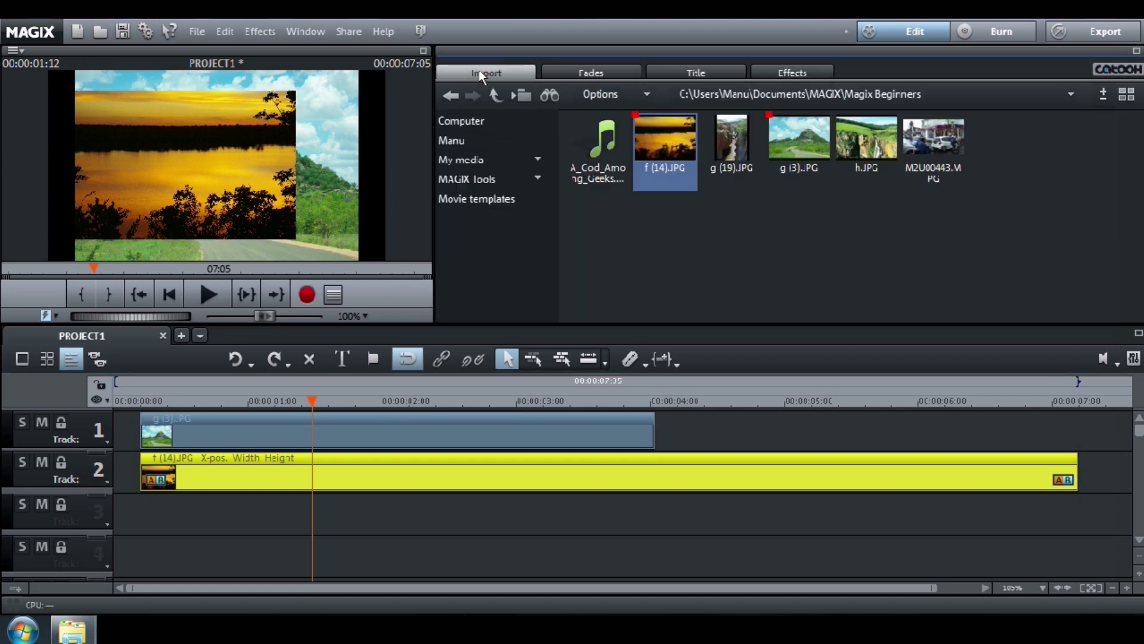
{"action": "left_click", "coordinate": [850, 135]}
{"action": "left_click_drag", "start_coordinate": [831, 152], "coordinate": [191, 512]}
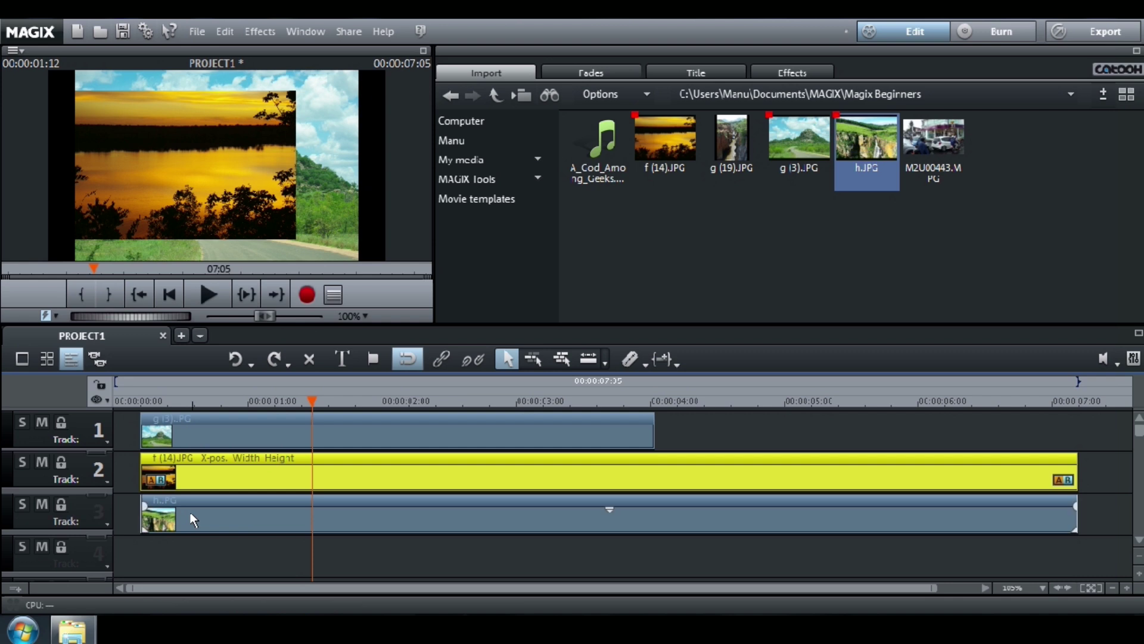
Shrink the h.JPG picture in the preview to about half its size, keeping its left edge in place, and move the playhead to 00:00:01:17
{"action": "mouse_move", "coordinate": [310, 402]}
{"action": "left_mouse_down"}
{"action": "mouse_move", "coordinate": [356, 399]}
{"action": "mouse_move", "coordinate": [307, 411]}
{"action": "left_mouse_up"}
{"action": "left_click", "coordinate": [327, 520]}
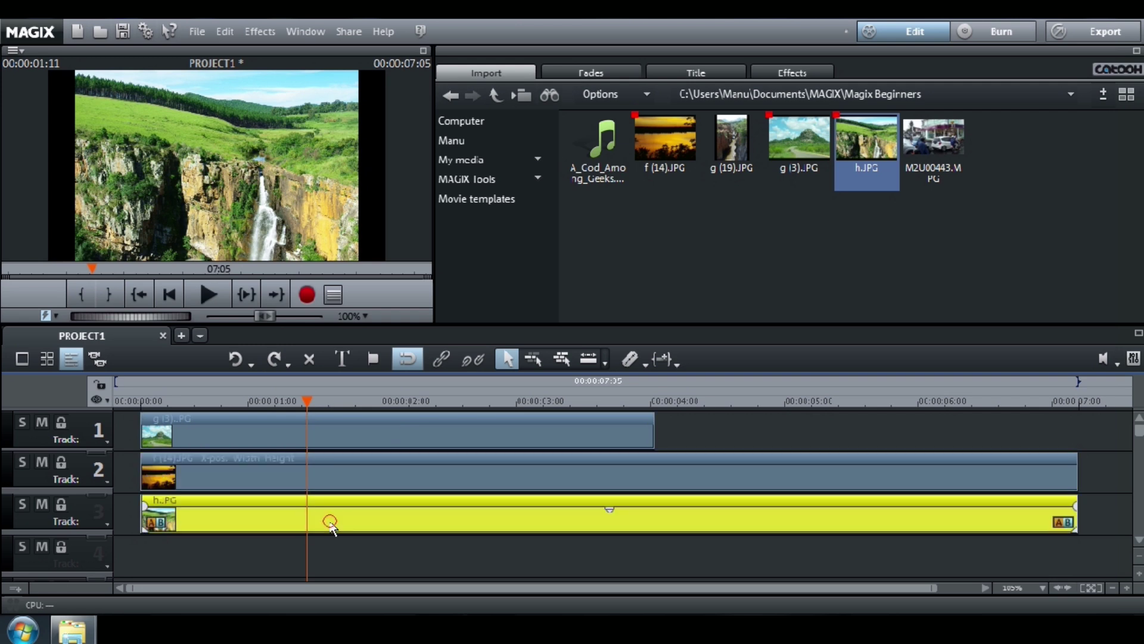
{"action": "left_click", "coordinate": [782, 74]}
{"action": "left_click_drag", "start_coordinate": [223, 191], "coordinate": [229, 190]}
{"action": "left_click_drag", "start_coordinate": [306, 403], "coordinate": [339, 405]}
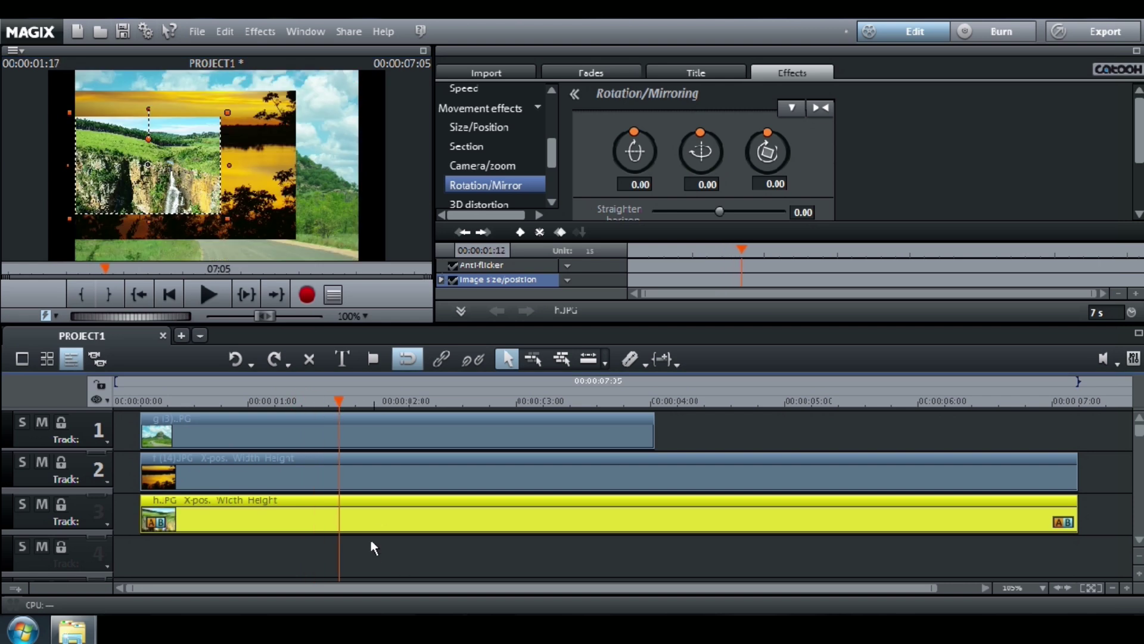
Select the f (14).JPG and g (3).JPG clips in turn to examine how the layered pictures are framed in the preview
{"action": "left_click", "coordinate": [381, 478]}
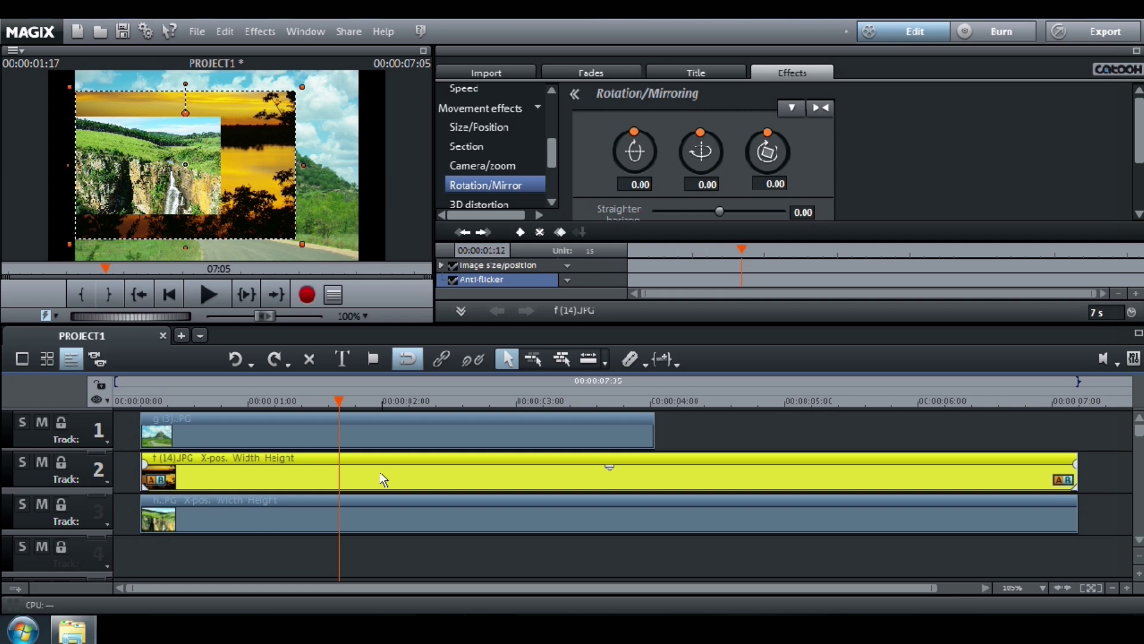
{"action": "left_click", "coordinate": [381, 441]}
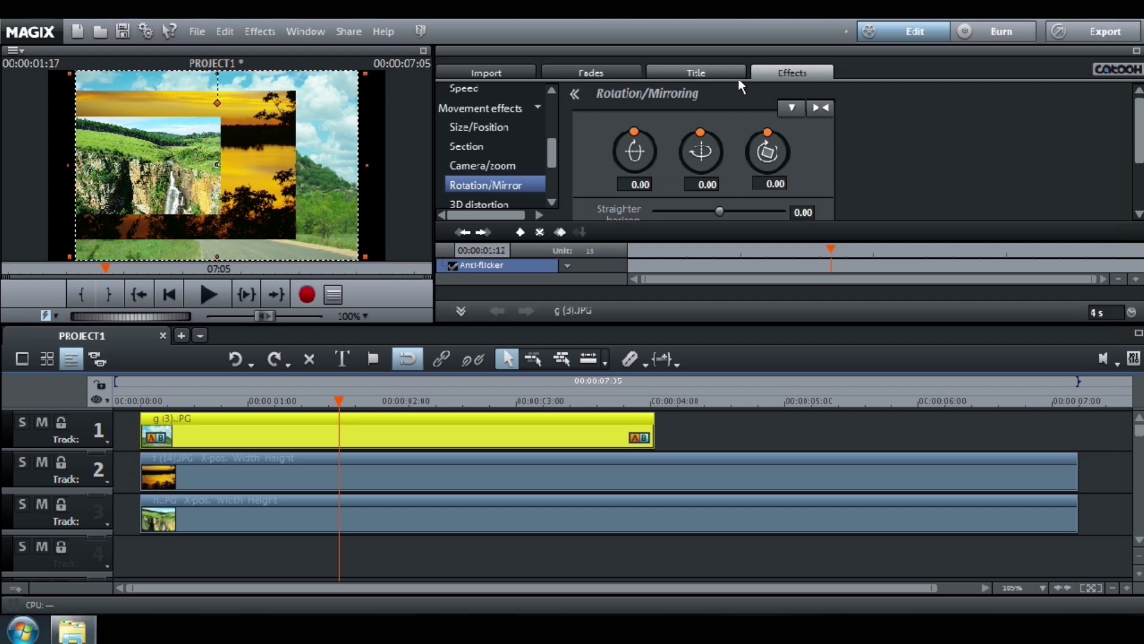
Apply a strong green tint to the g (3).JPG clip on track 1 with the Color video effect
{"action": "left_click_drag", "start_coordinate": [551, 149], "coordinate": [552, 104]}
{"action": "left_click", "coordinate": [528, 130]}
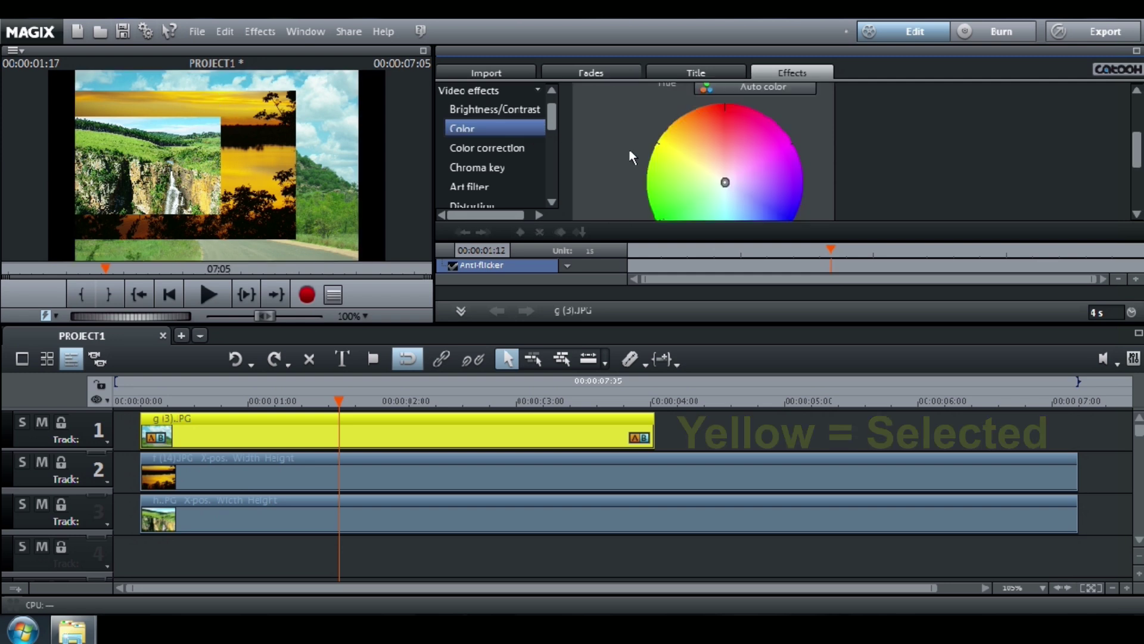
{"action": "left_click", "coordinate": [725, 183]}
{"action": "left_click_drag", "start_coordinate": [754, 197], "coordinate": [639, 194]}
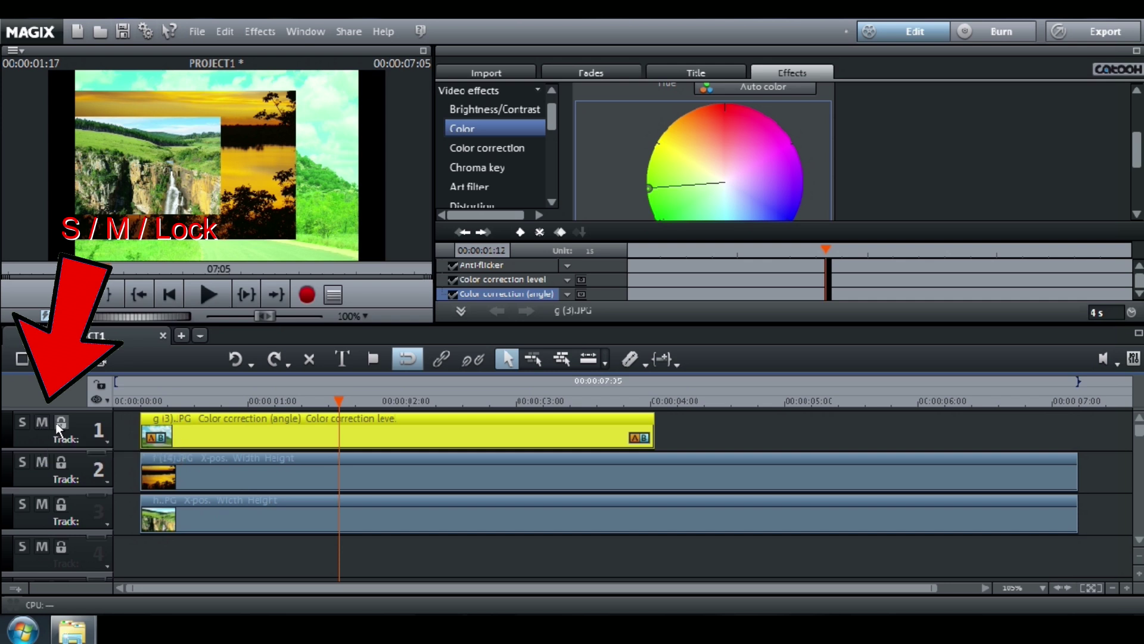
Solo track 1 and scrub to preview it alone, and add track 3 to the solo with the playhead at 00:00:01:11
{"action": "left_click", "coordinate": [22, 423]}
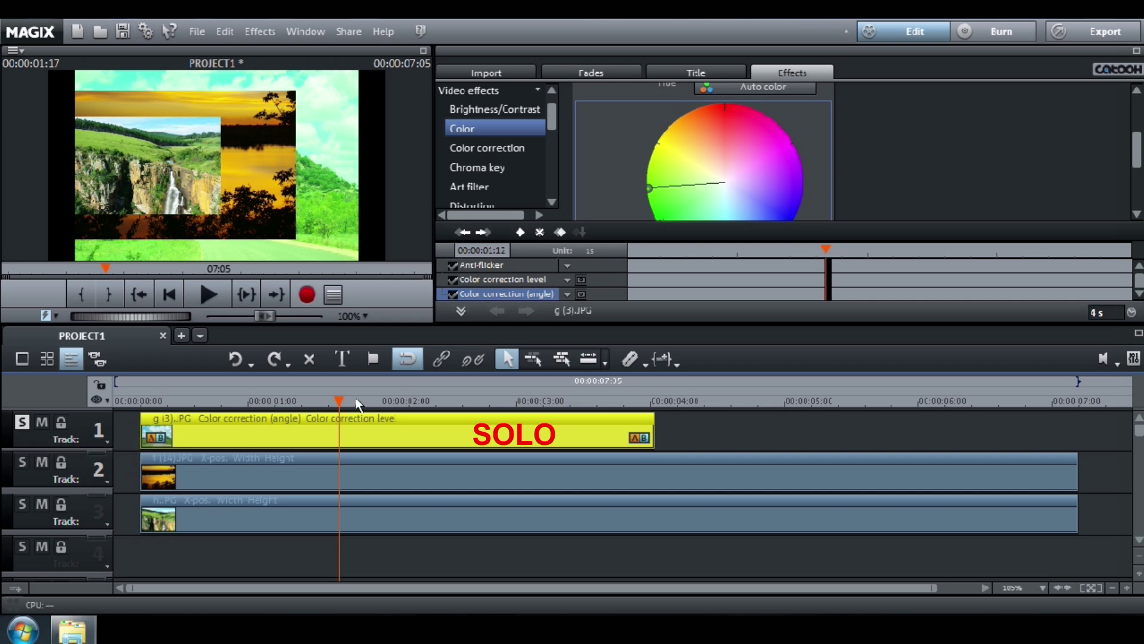
{"action": "mouse_move", "coordinate": [341, 408]}
{"action": "left_mouse_down"}
{"action": "mouse_move", "coordinate": [373, 408]}
{"action": "mouse_move", "coordinate": [290, 411]}
{"action": "left_mouse_up"}
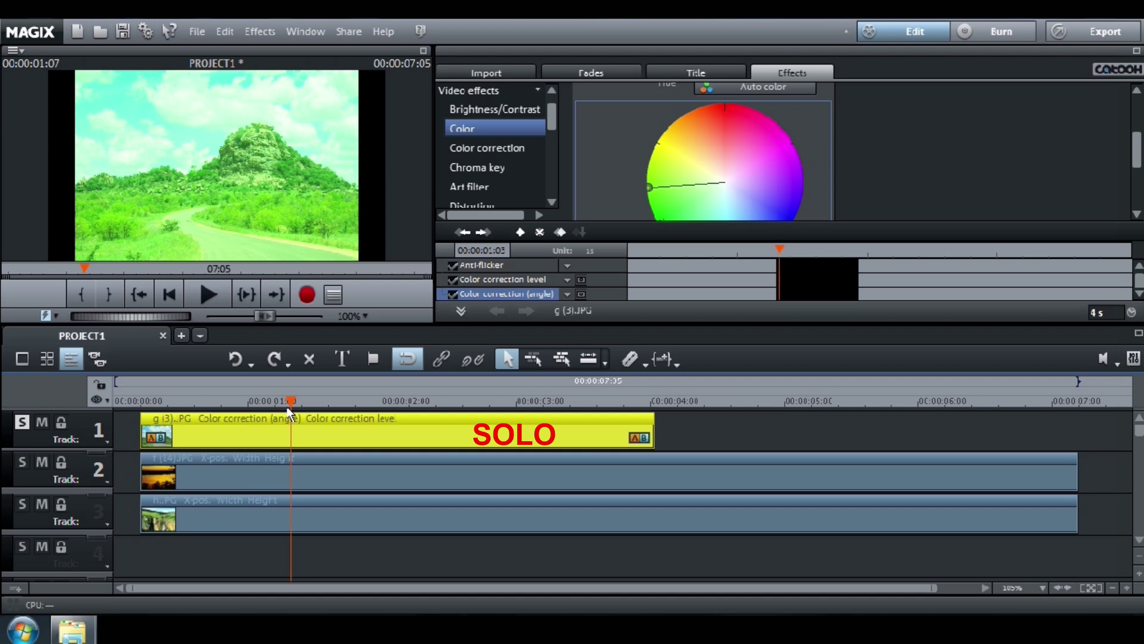
{"action": "left_click", "coordinate": [321, 557]}
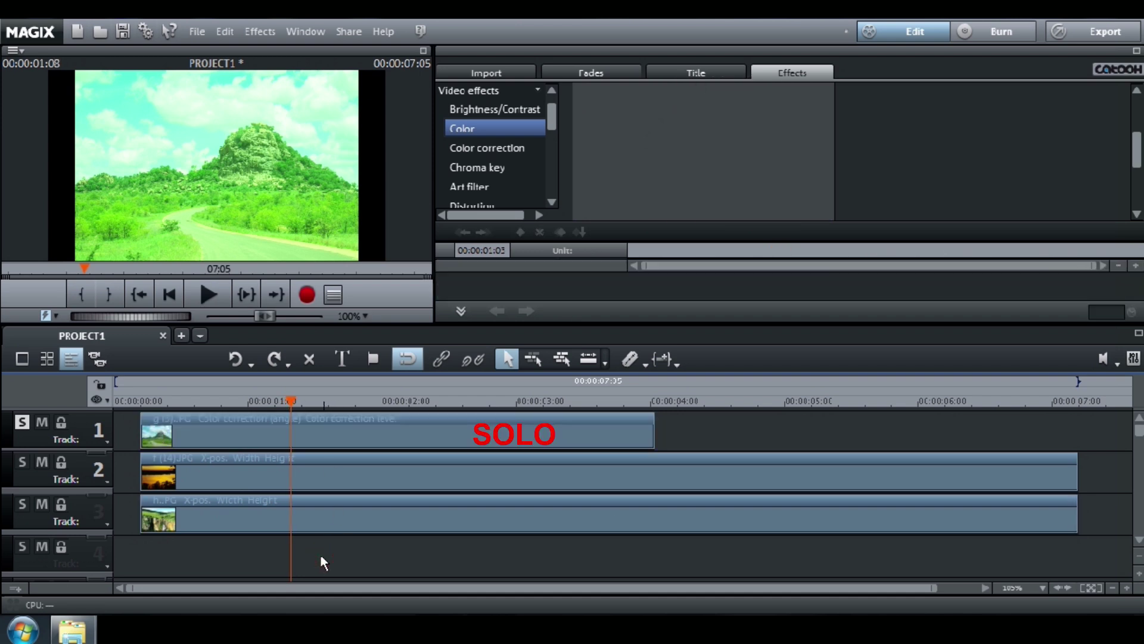
{"action": "left_click", "coordinate": [22, 508]}
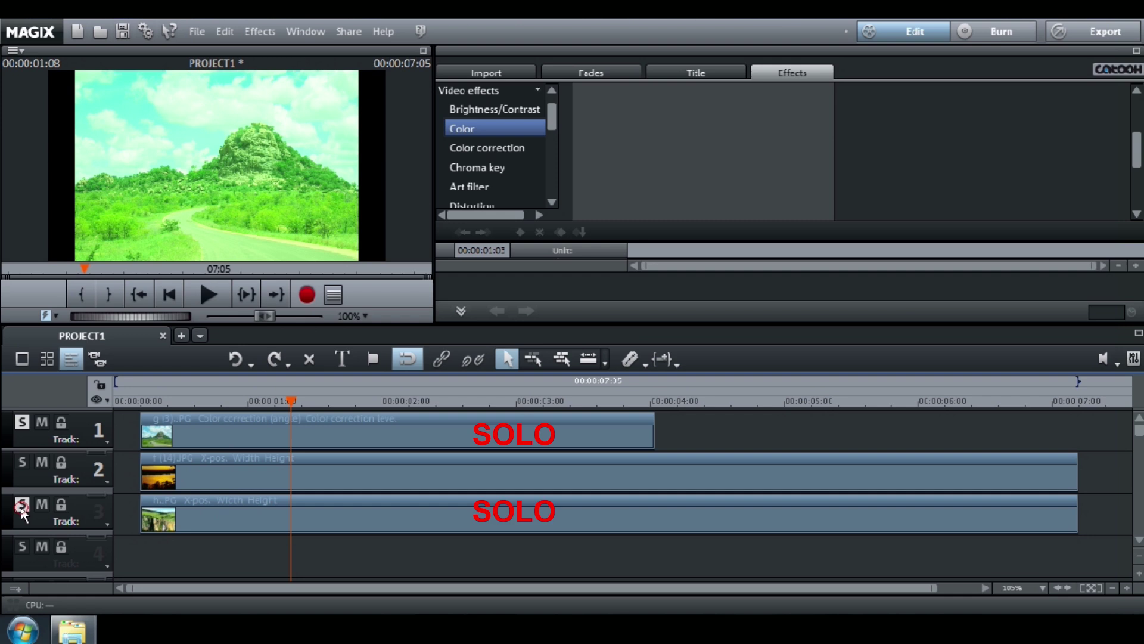
{"action": "mouse_move", "coordinate": [291, 401]}
{"action": "left_mouse_down"}
{"action": "mouse_move", "coordinate": [352, 409]}
{"action": "mouse_move", "coordinate": [289, 410]}
{"action": "mouse_move", "coordinate": [306, 410]}
{"action": "left_mouse_up"}
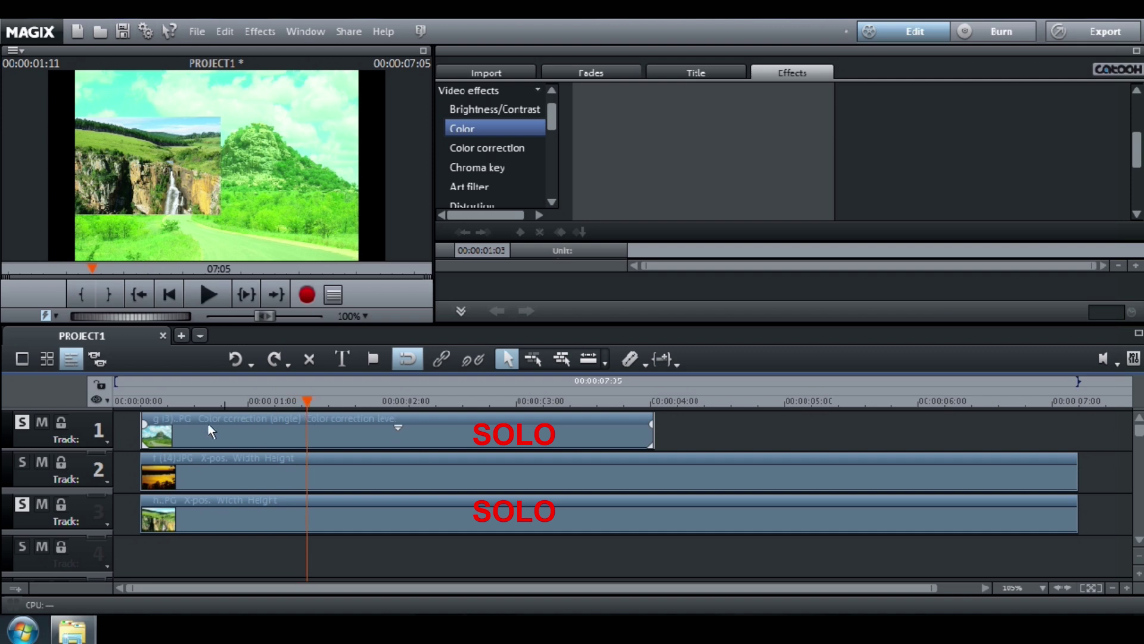
Turn off solo on tracks 3 and 1 and move the playhead to 00:00:01:17
{"action": "left_click", "coordinate": [23, 508]}
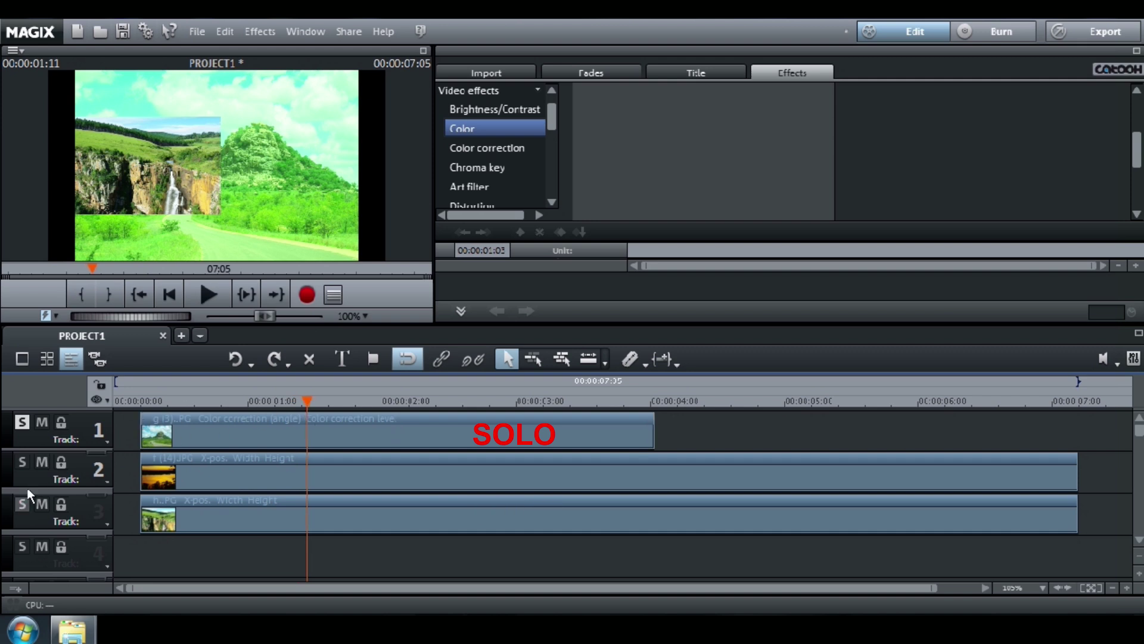
{"action": "left_click", "coordinate": [22, 423]}
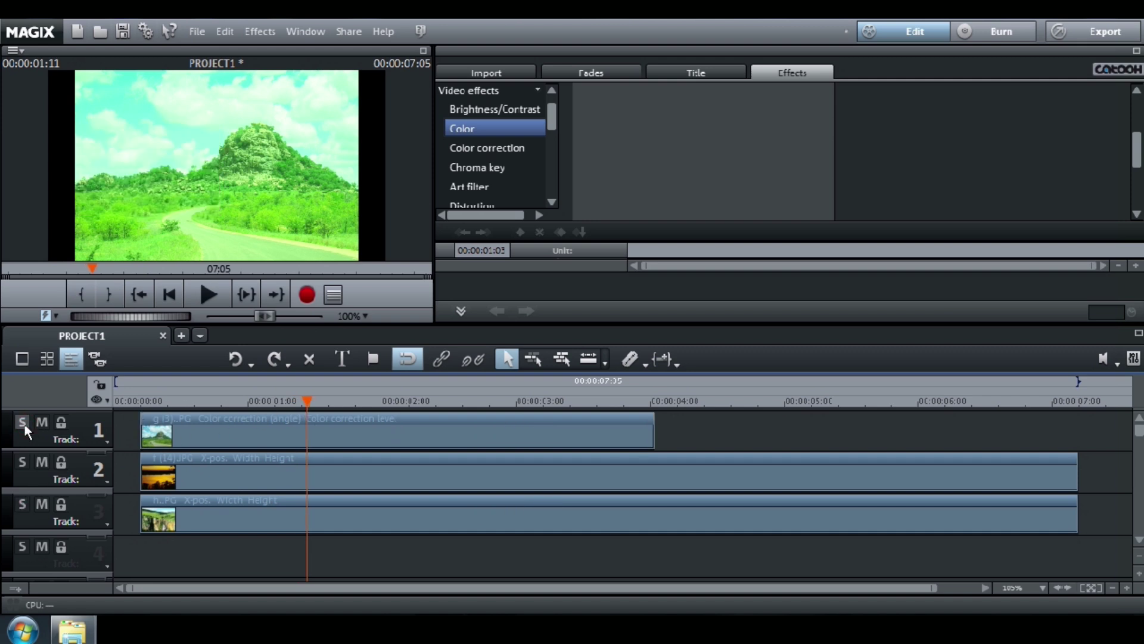
{"action": "left_click_drag", "start_coordinate": [307, 403], "coordinate": [338, 405]}
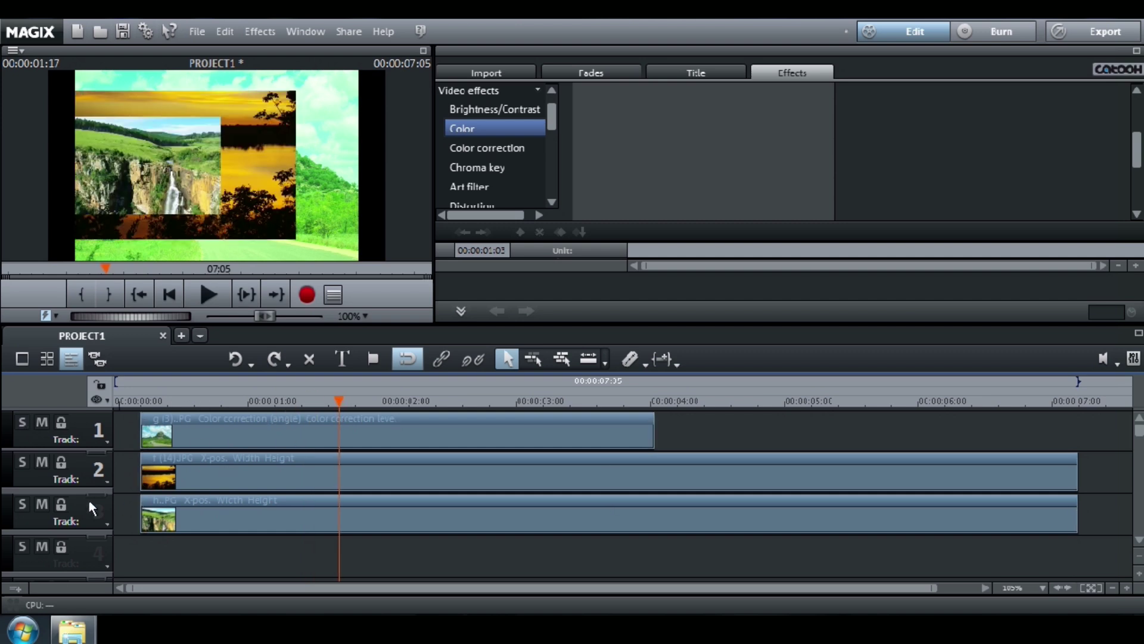
Mute track 3 and track 1 in turn, scrubbing the playhead slightly after each to refresh the preview
{"action": "left_click", "coordinate": [41, 505]}
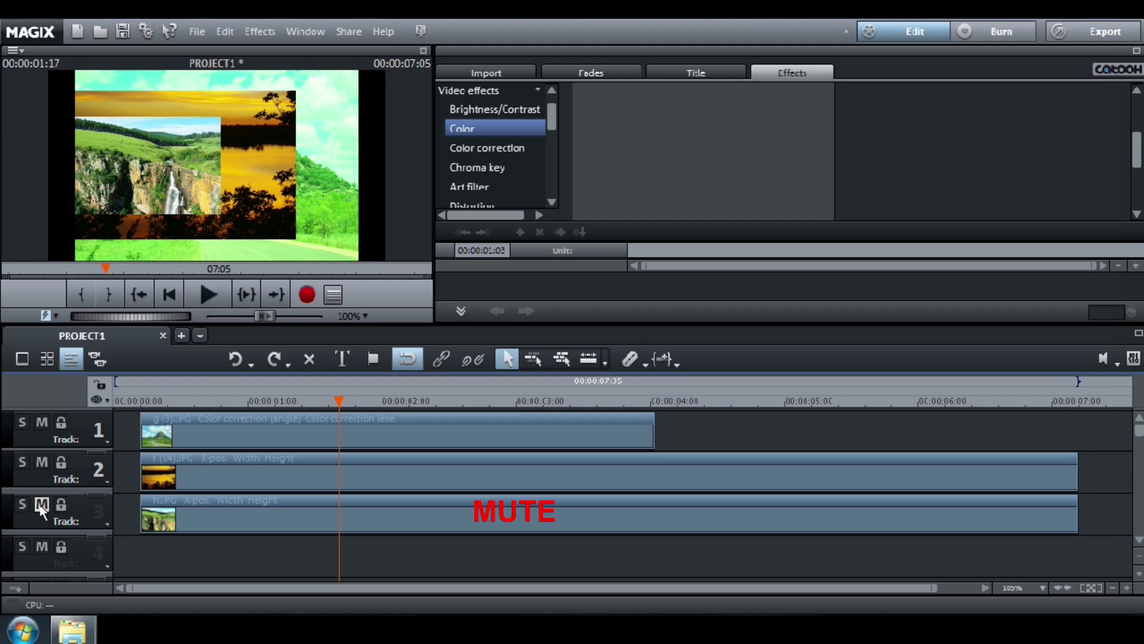
{"action": "mouse_move", "coordinate": [339, 405]}
{"action": "left_mouse_down"}
{"action": "mouse_move", "coordinate": [388, 409]}
{"action": "mouse_move", "coordinate": [294, 414]}
{"action": "mouse_move", "coordinate": [343, 410]}
{"action": "left_mouse_up"}
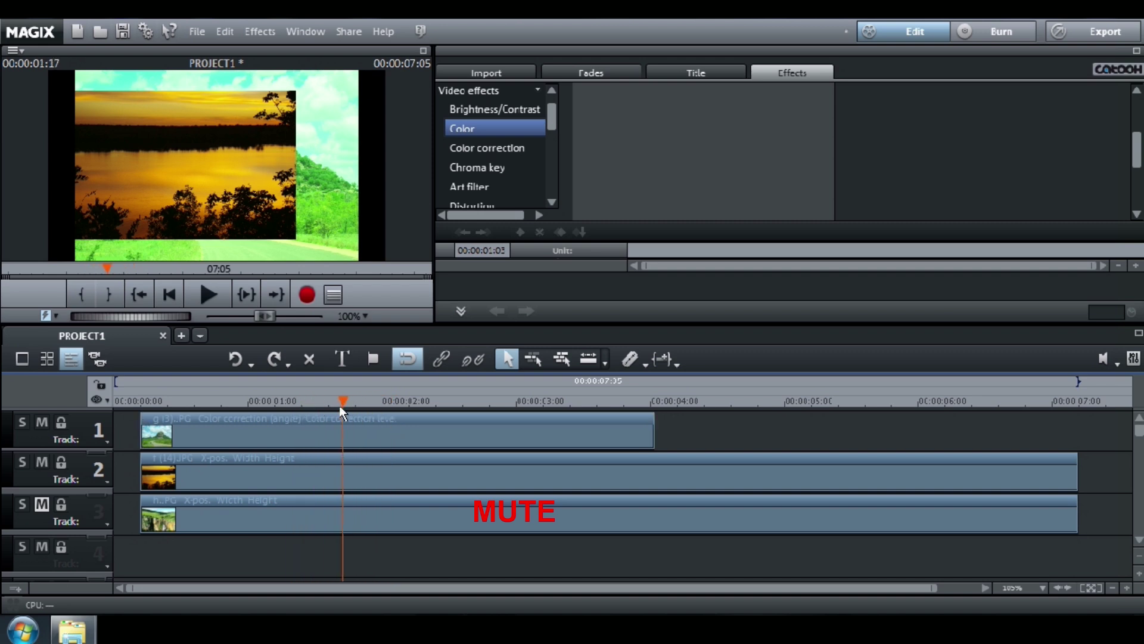
{"action": "left_click_drag", "start_coordinate": [340, 407], "coordinate": [341, 407]}
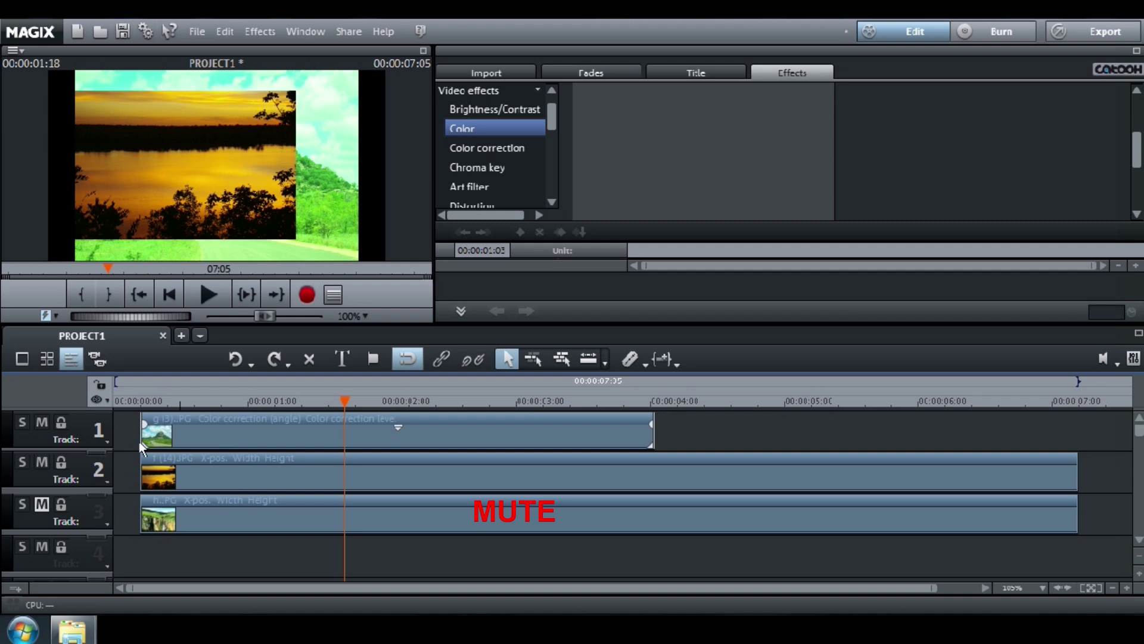
{"action": "left_click", "coordinate": [41, 423]}
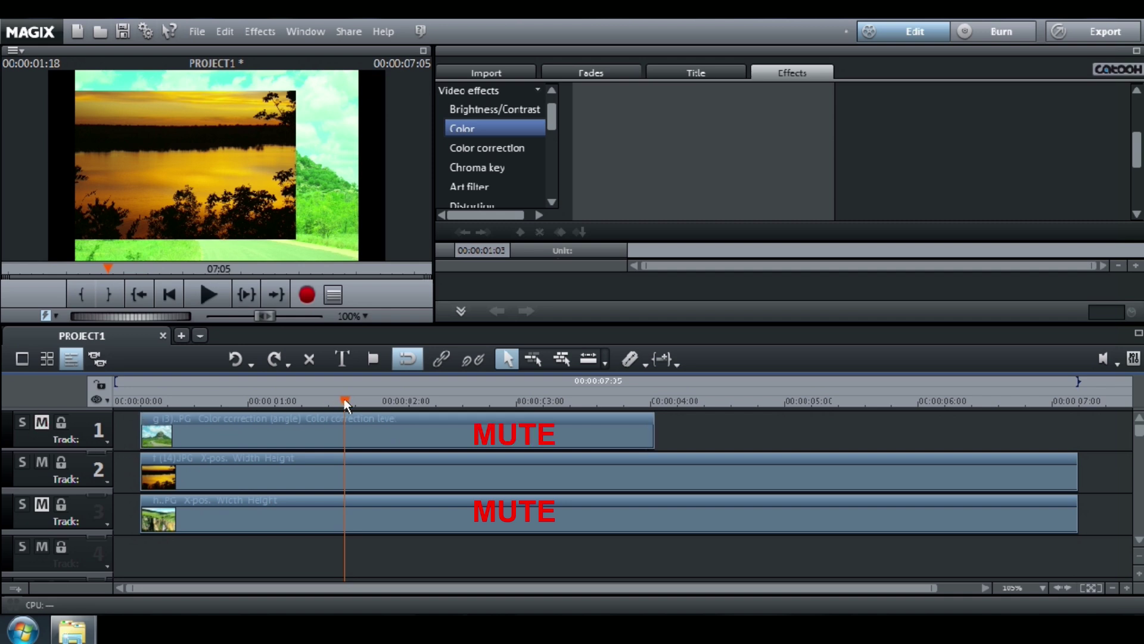
{"action": "mouse_move", "coordinate": [345, 402]}
{"action": "left_mouse_down"}
{"action": "mouse_move", "coordinate": [395, 407]}
{"action": "mouse_move", "coordinate": [314, 417]}
{"action": "mouse_move", "coordinate": [352, 418]}
{"action": "left_mouse_up"}
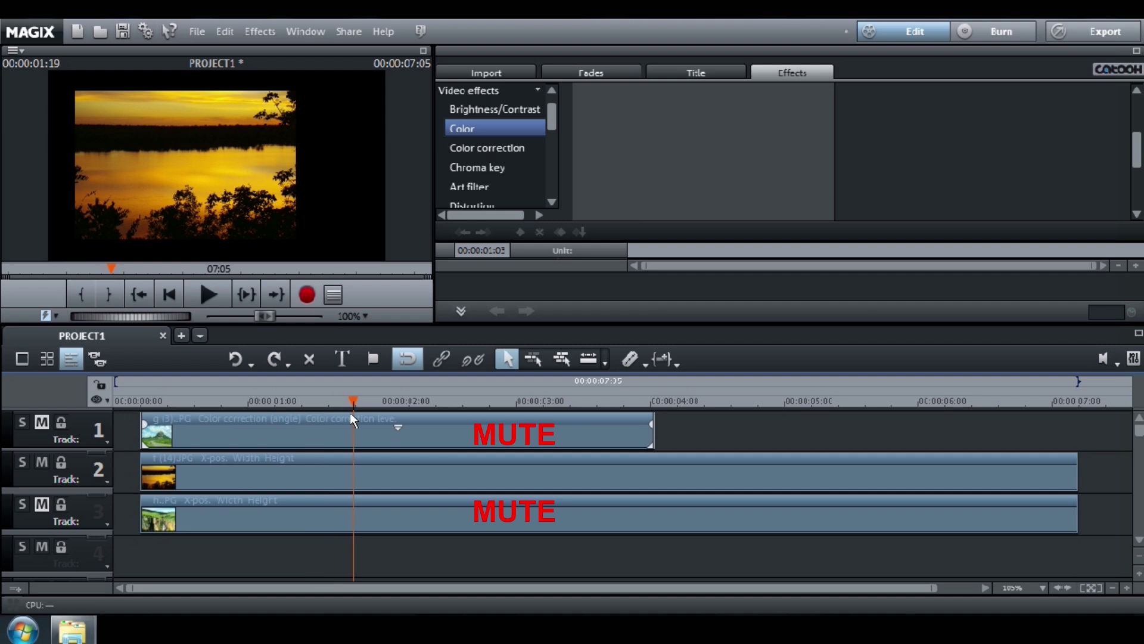
Move the playhead to 00:00:01:20 and unmute tracks 1 and 3
{"action": "key", "text": "Right"}
{"action": "left_click", "coordinate": [42, 422]}
{"action": "left_click", "coordinate": [43, 506]}
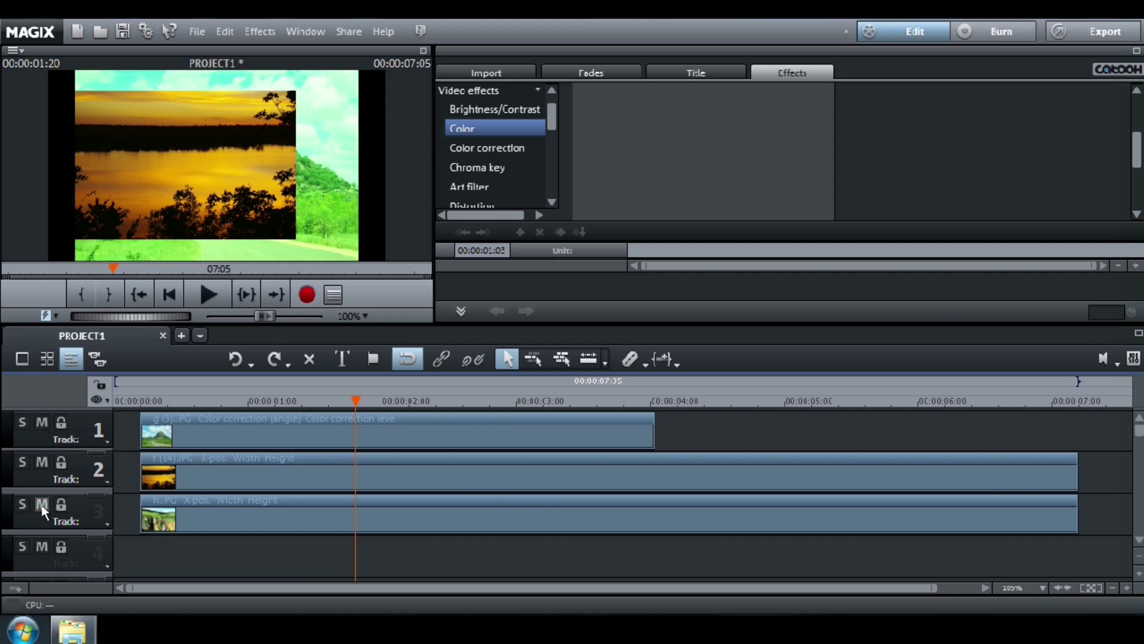
Lock track 1 and try to split its g (3).JPG clip at 00:00:01:20
{"action": "left_click", "coordinate": [61, 423]}
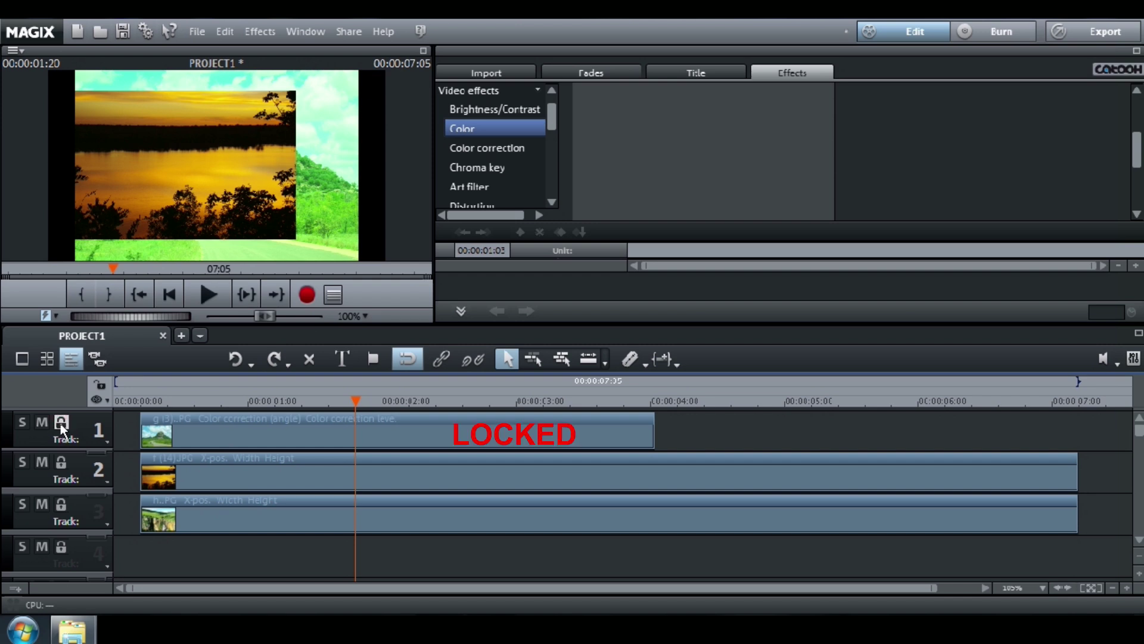
{"action": "left_click", "coordinate": [259, 430]}
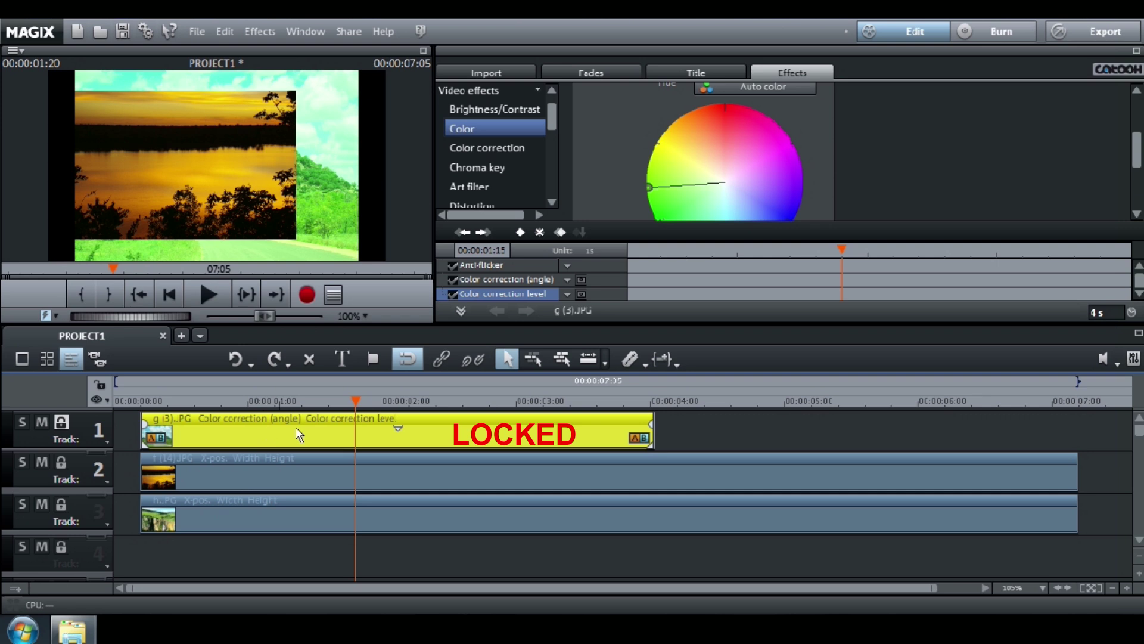
{"action": "left_click", "coordinate": [627, 358]}
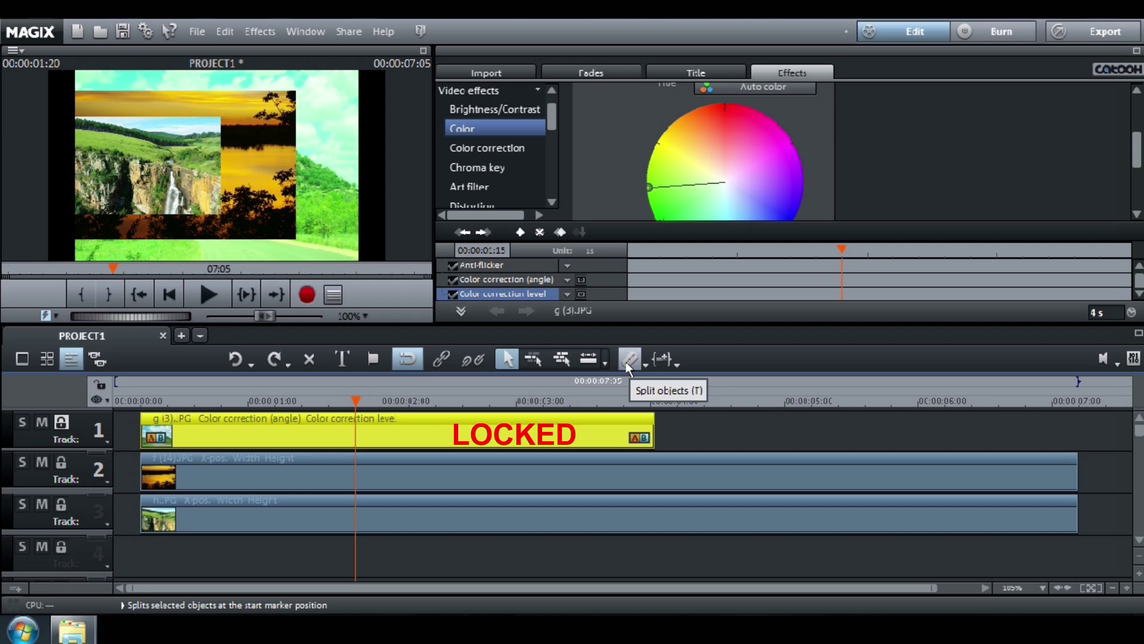
Unlock track 1, split the g (3).JPG clip at 00:00:01:20 and shift its second part slightly along the timeline
{"action": "left_click", "coordinate": [60, 425]}
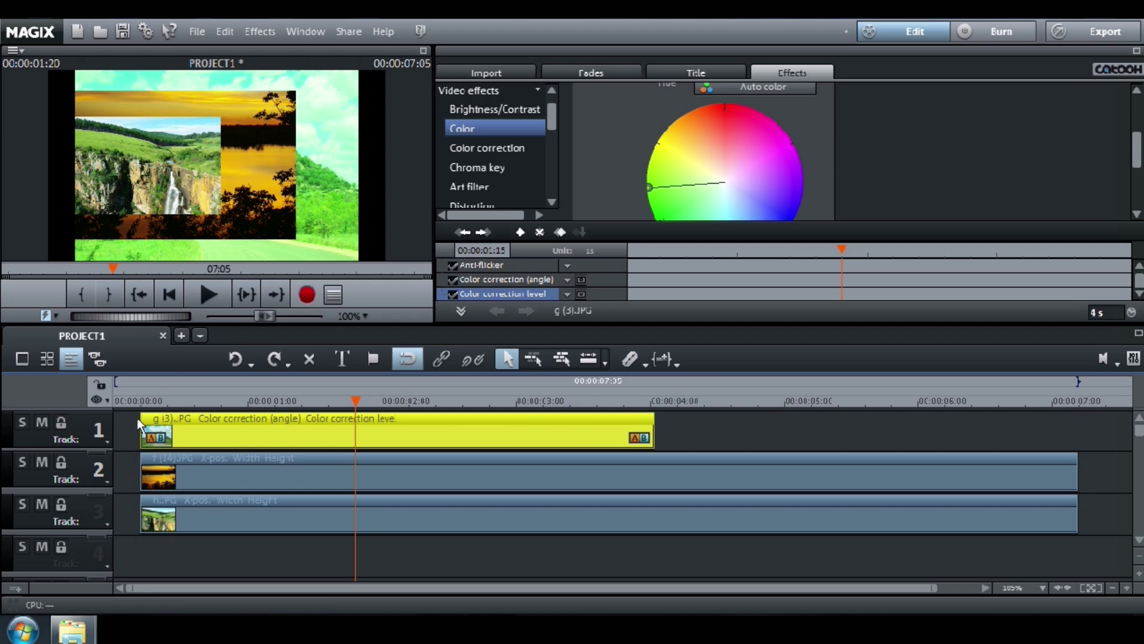
{"action": "left_click", "coordinate": [630, 360]}
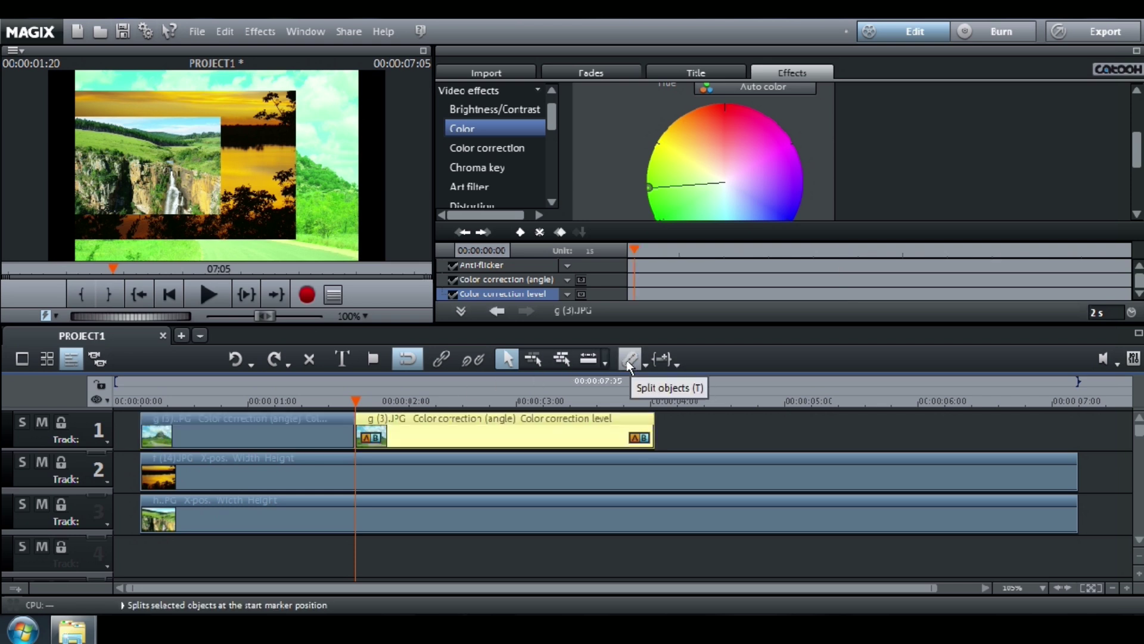
{"action": "left_click_drag", "start_coordinate": [481, 444], "coordinate": [520, 441]}
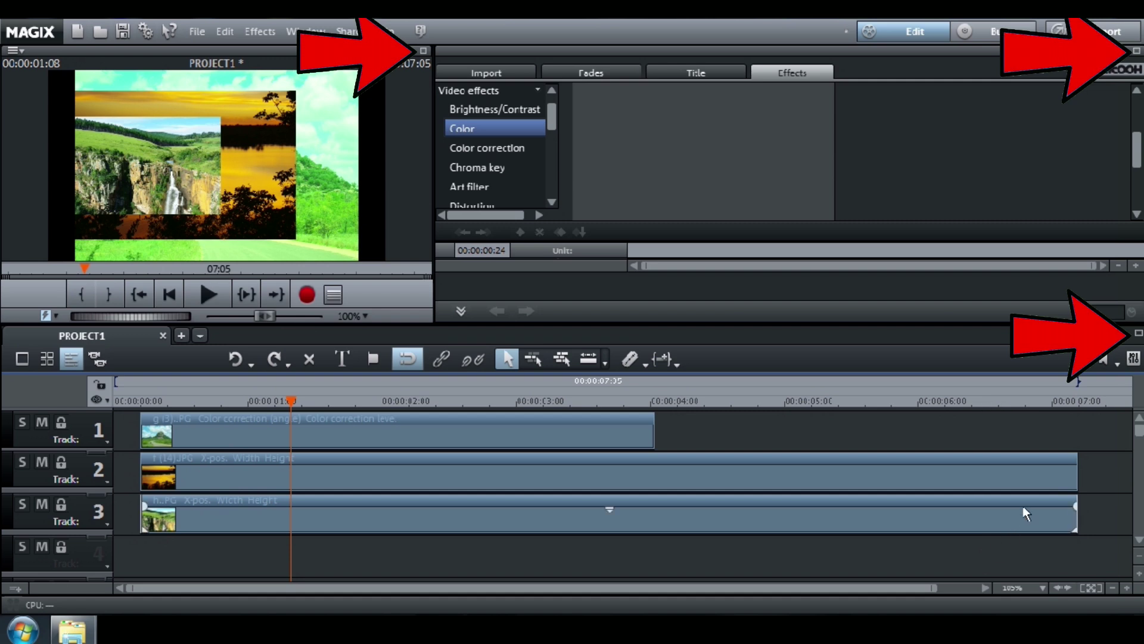
Maximize the timeline and the preview monitor in turn, restoring the normal layout after each
{"action": "left_click", "coordinate": [1137, 335]}
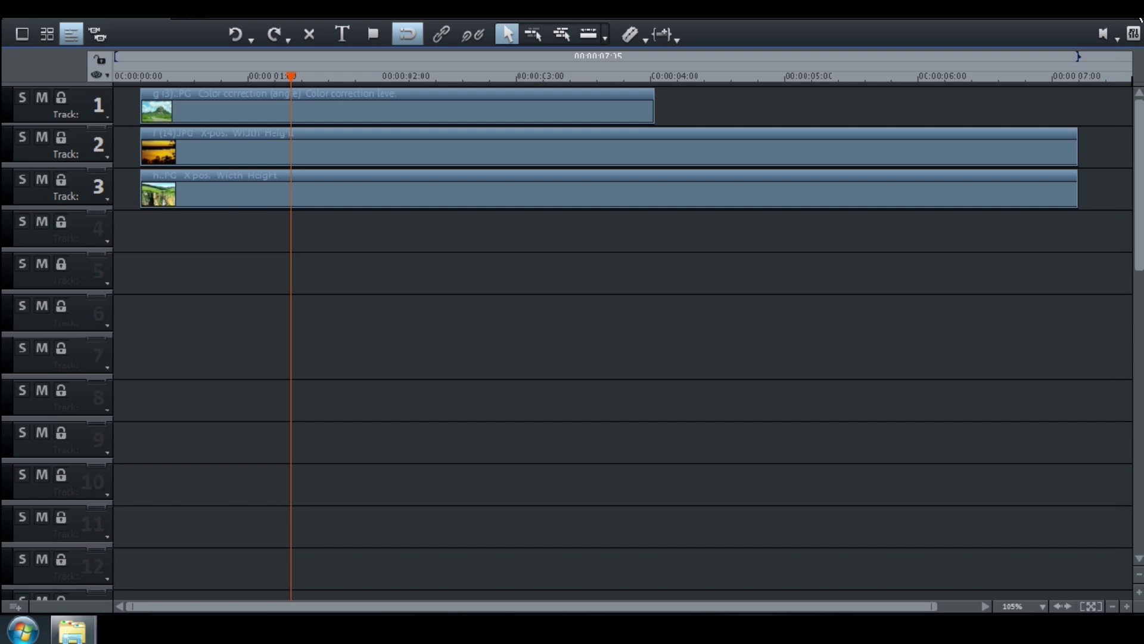
{"action": "left_click", "coordinate": [1140, 19]}
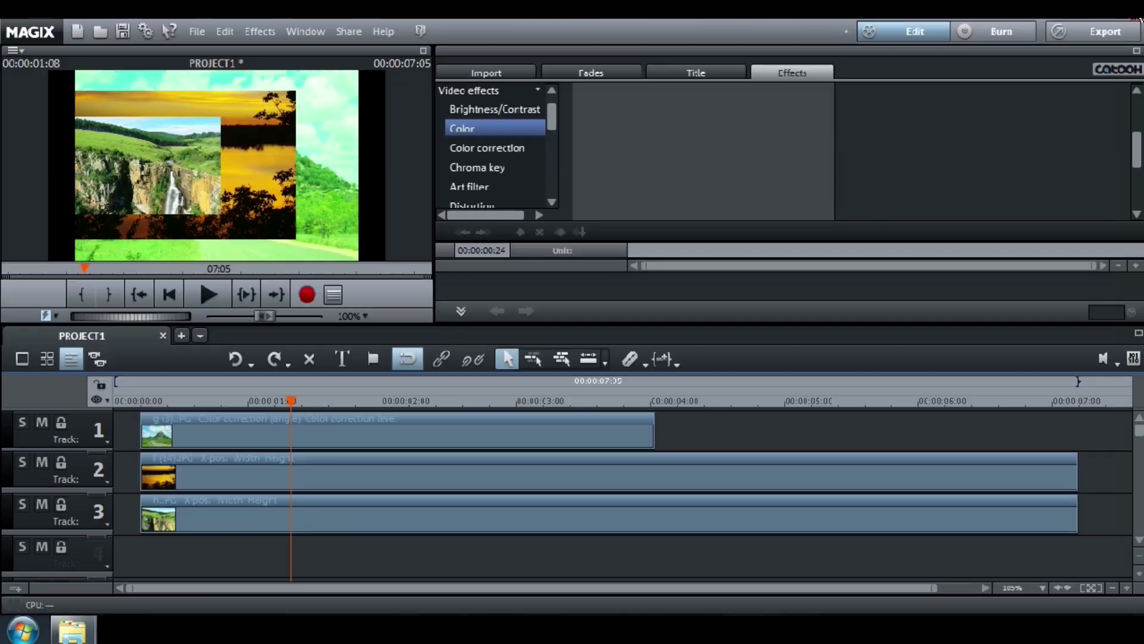
{"action": "left_click", "coordinate": [424, 50]}
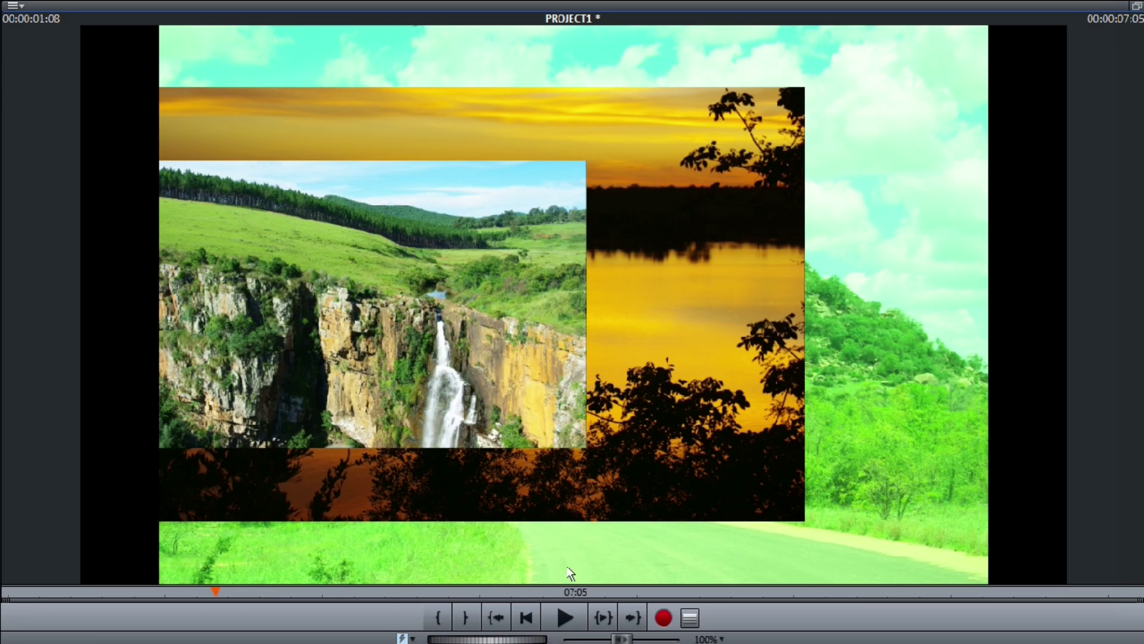
{"action": "left_click", "coordinate": [1136, 7]}
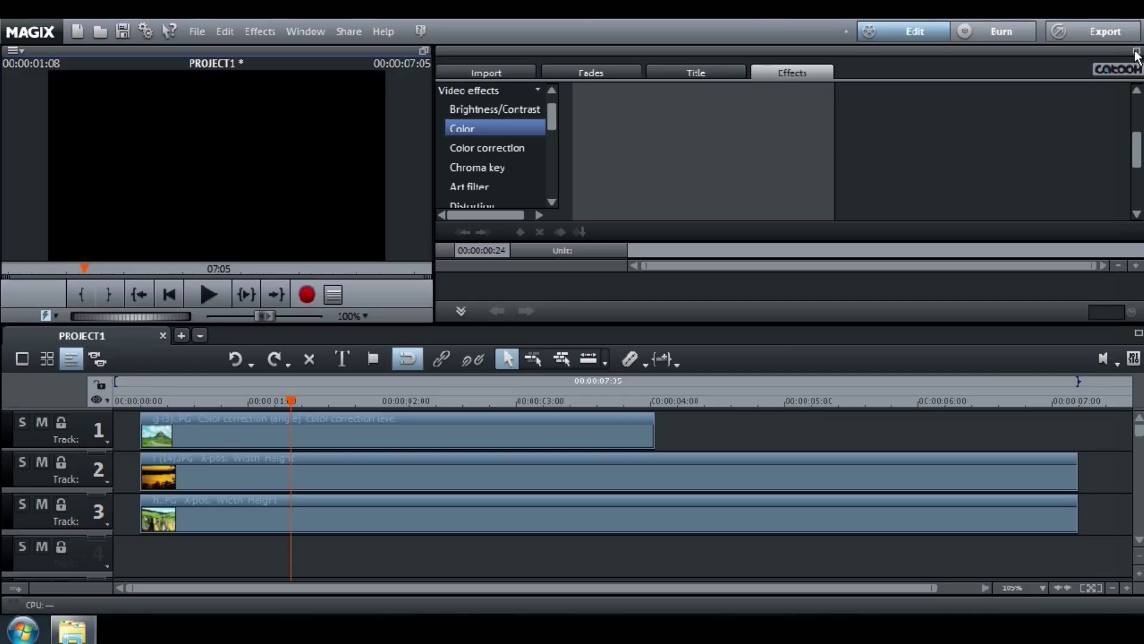
Maximize the effects area, collapse and expand Movement effects, view Size/Position, and restore the normal layout
{"action": "left_click", "coordinate": [1136, 52]}
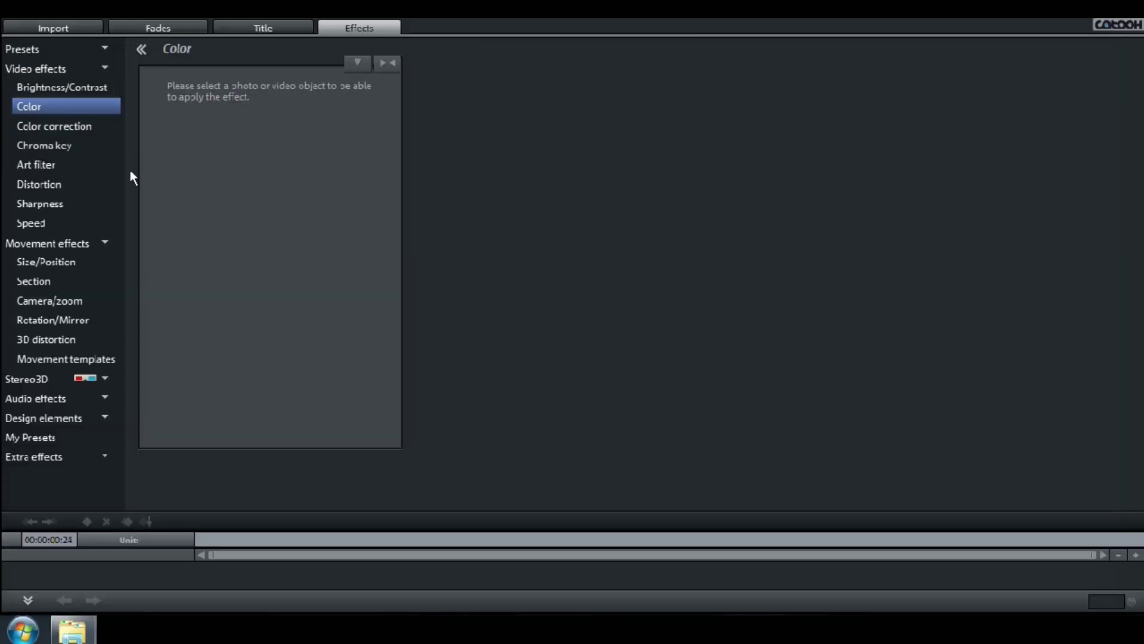
{"action": "left_click", "coordinate": [41, 244]}
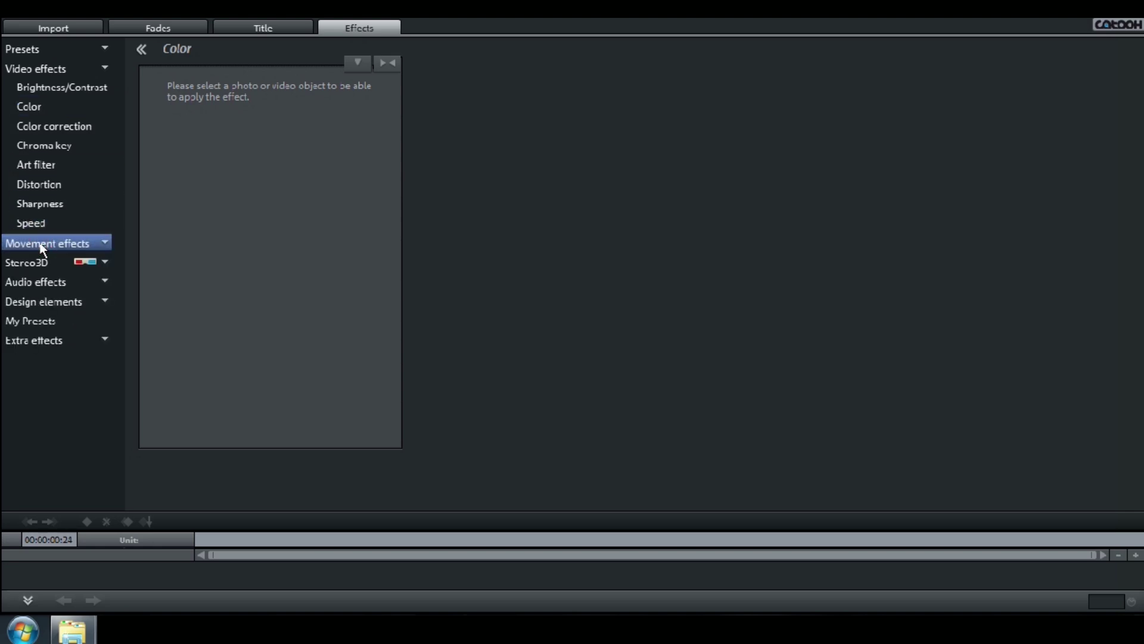
{"action": "left_click", "coordinate": [46, 244]}
{"action": "left_click", "coordinate": [48, 261]}
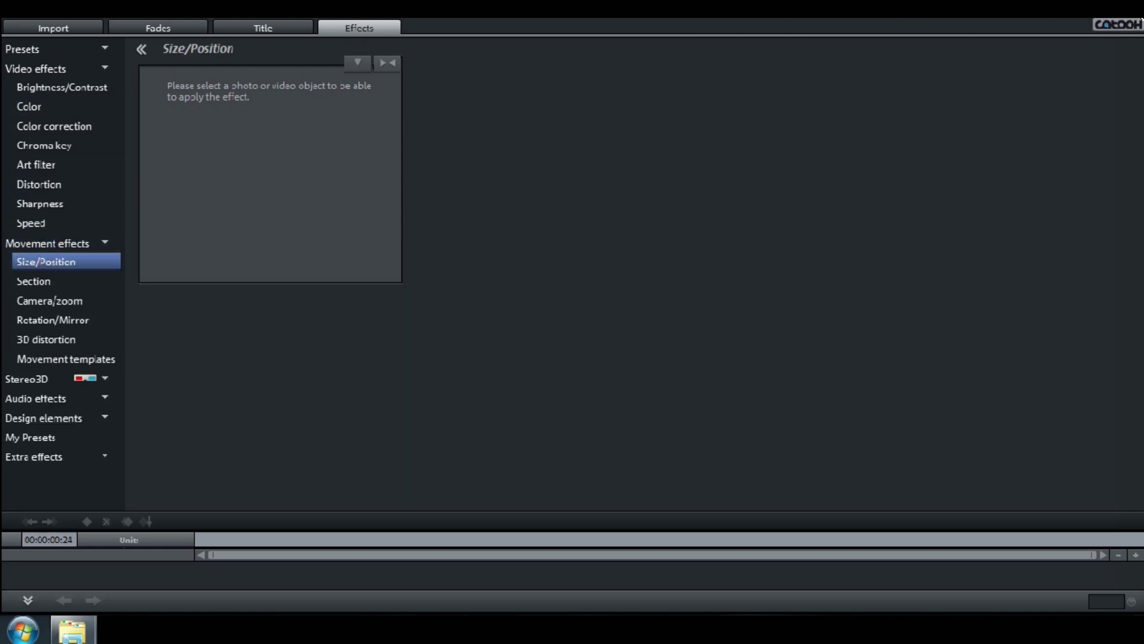
{"action": "key", "text": "Escape"}
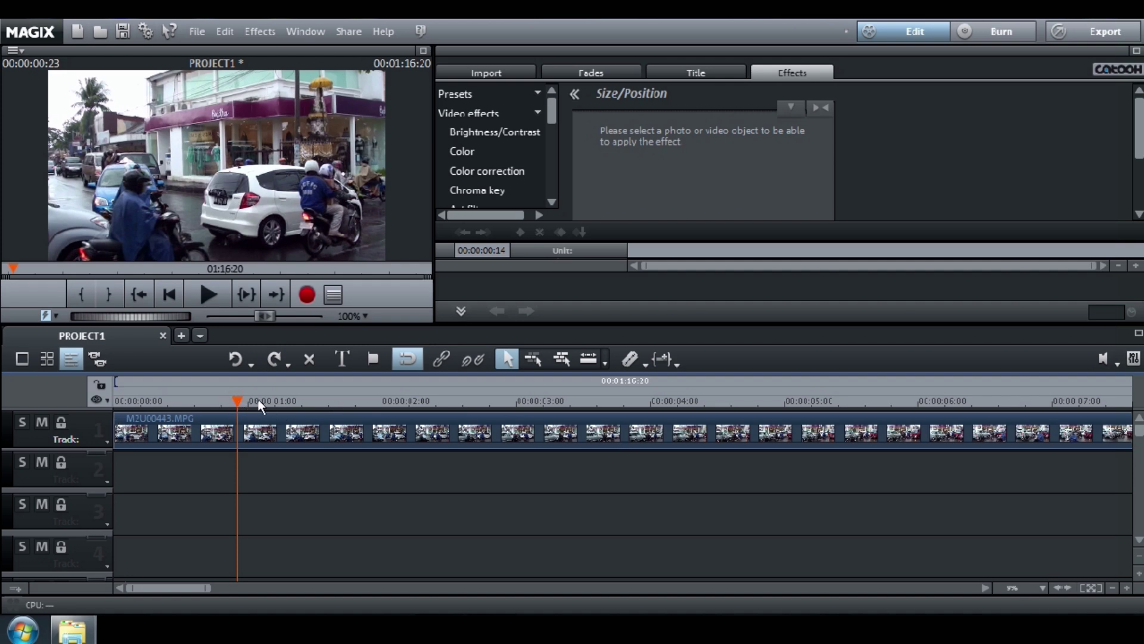
Scrub M2U00443.MPG to 00:00:01:11, jog on to 00:00:02:22, and maximize the preview to continue jogging through the footage
{"action": "left_click_drag", "start_coordinate": [238, 402], "coordinate": [307, 404]}
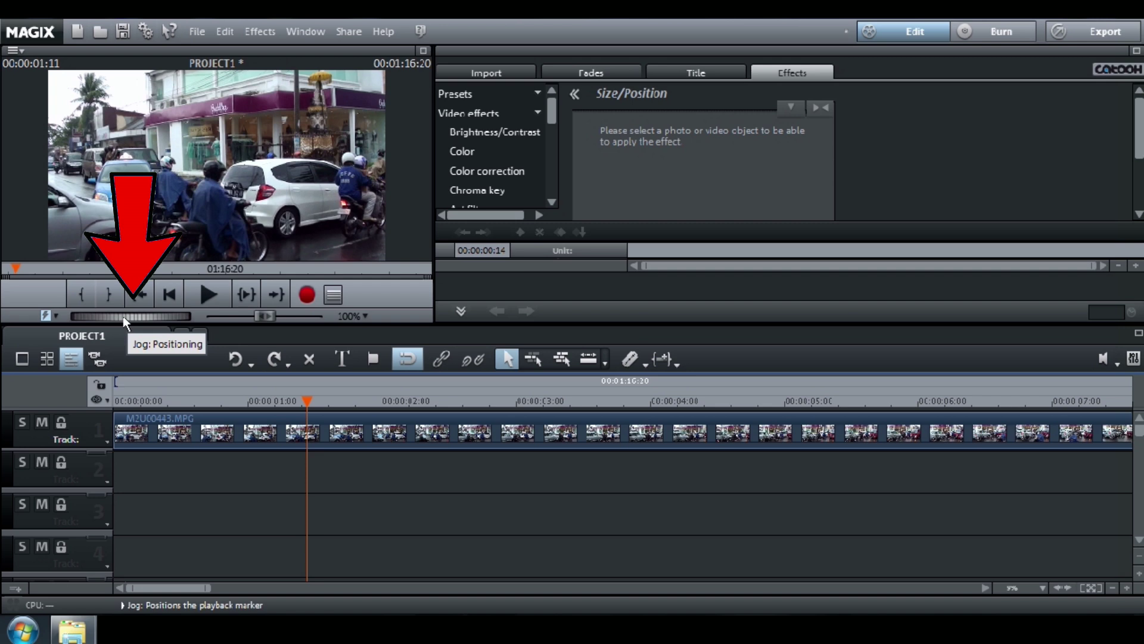
{"action": "mouse_move", "coordinate": [123, 316]}
{"action": "left_mouse_down"}
{"action": "mouse_move", "coordinate": [149, 317]}
{"action": "mouse_move", "coordinate": [94, 317]}
{"action": "mouse_move", "coordinate": [136, 322]}
{"action": "left_mouse_up"}
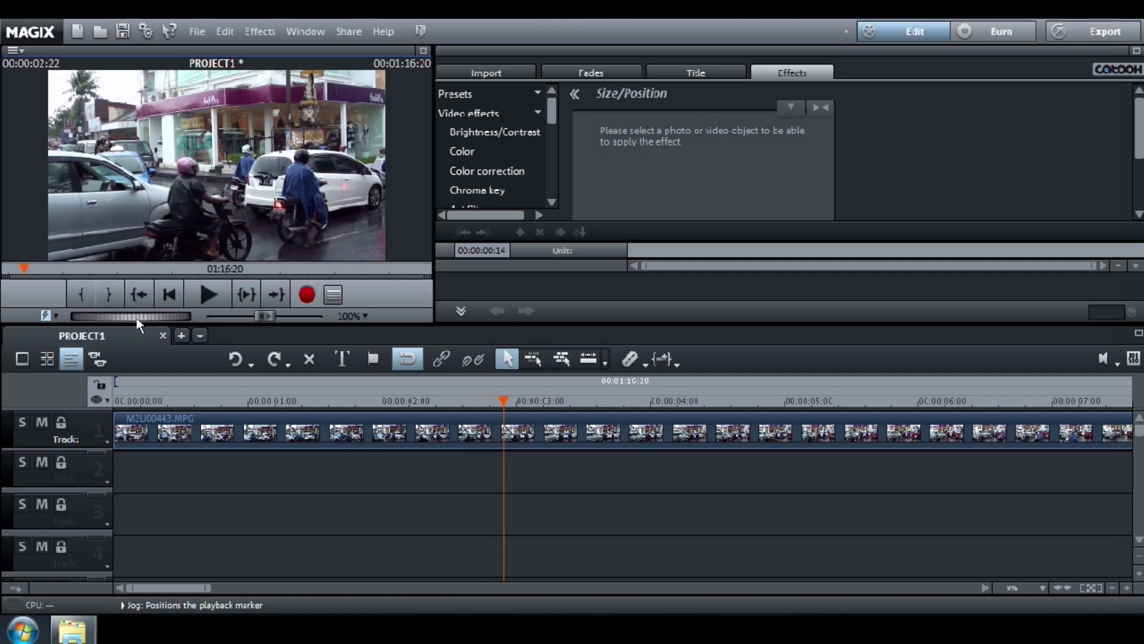
{"action": "left_click", "coordinate": [421, 54]}
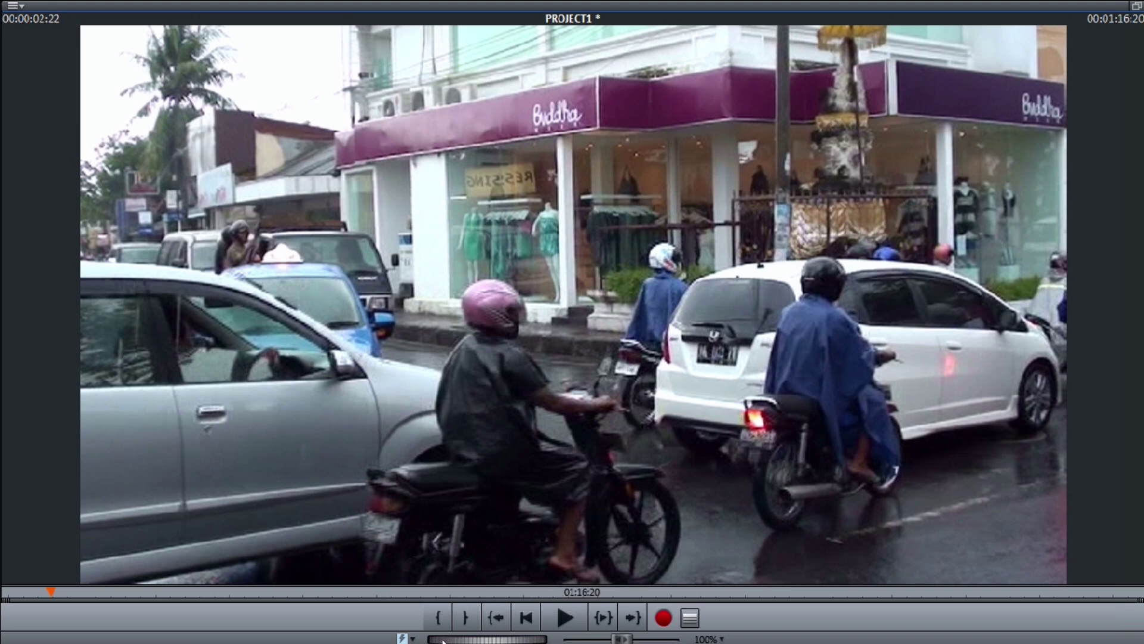
{"action": "left_click_drag", "start_coordinate": [442, 641], "coordinate": [502, 641]}
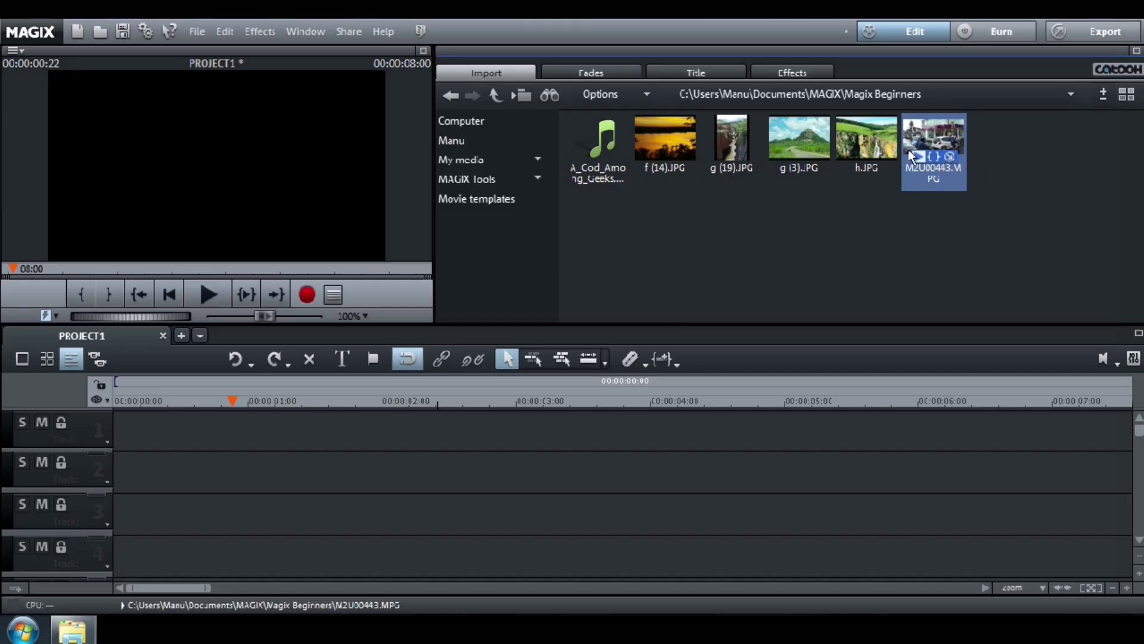
Place M2U00443.MPG at the start of track 1 without adjusting the movie settings, and review the movie's general video settings
{"action": "left_click_drag", "start_coordinate": [908, 149], "coordinate": [160, 439]}
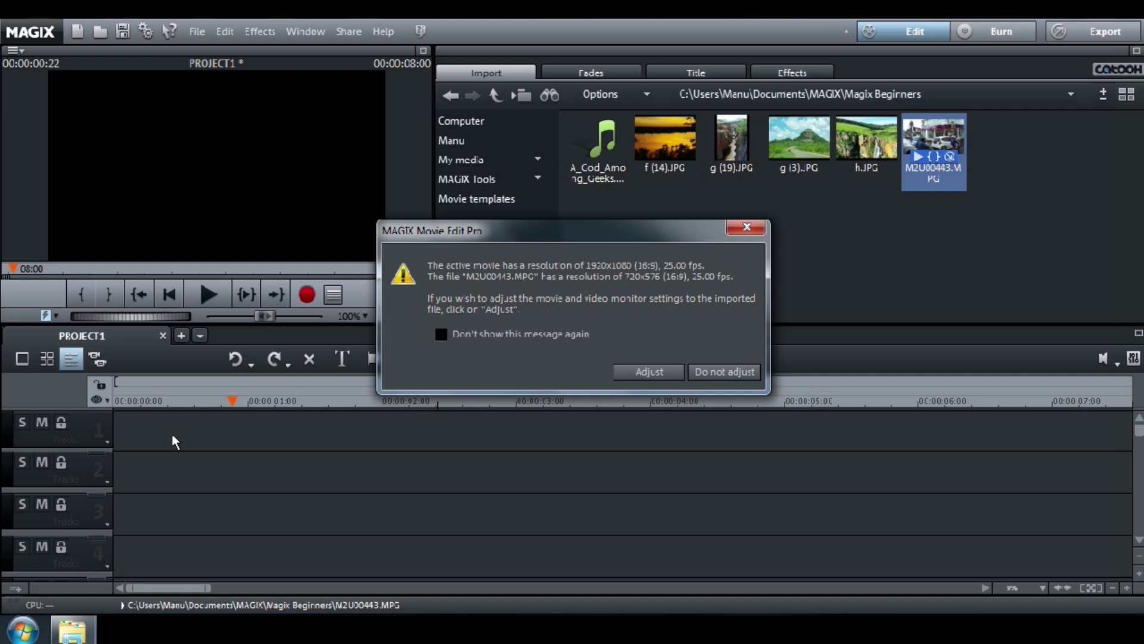
{"action": "left_click", "coordinate": [715, 374]}
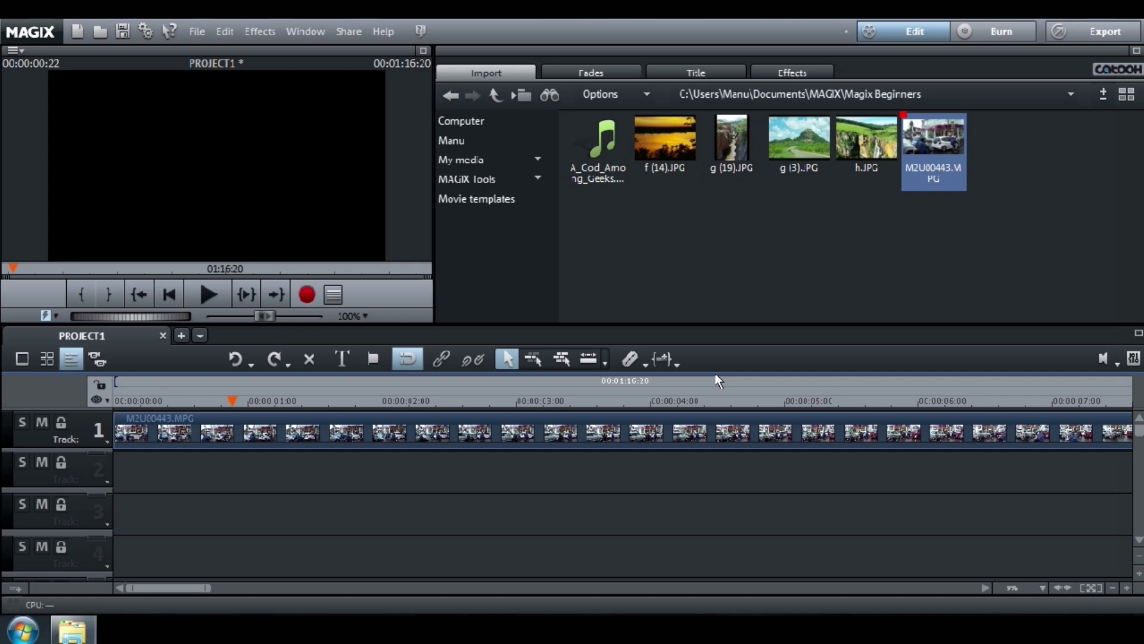
{"action": "left_click", "coordinate": [193, 32]}
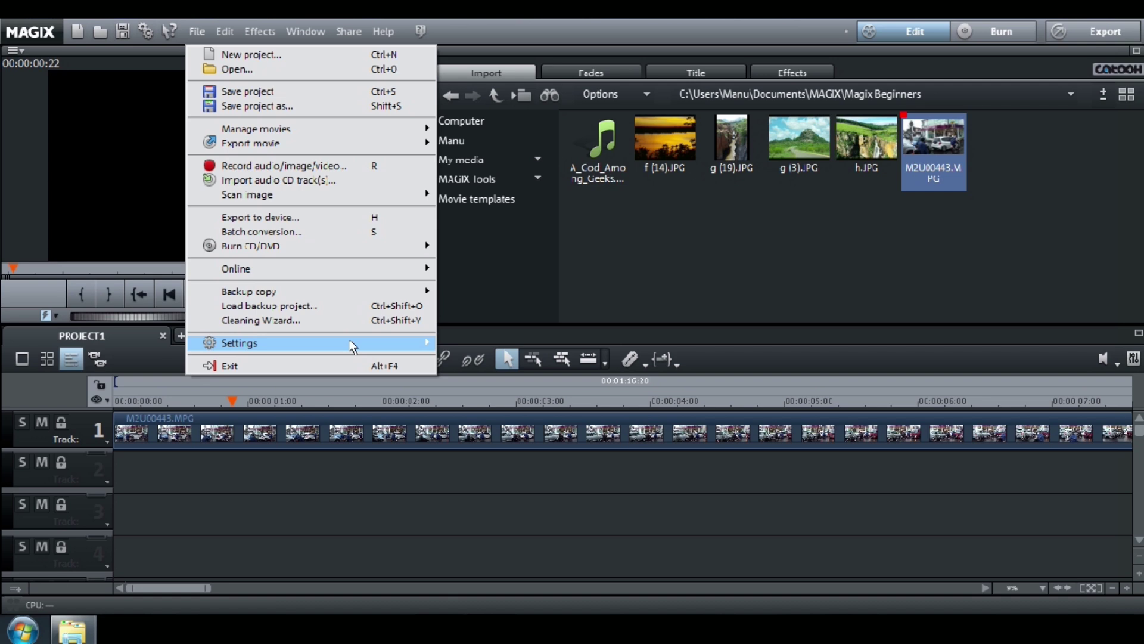
{"action": "mouse_move", "coordinate": [353, 346]}
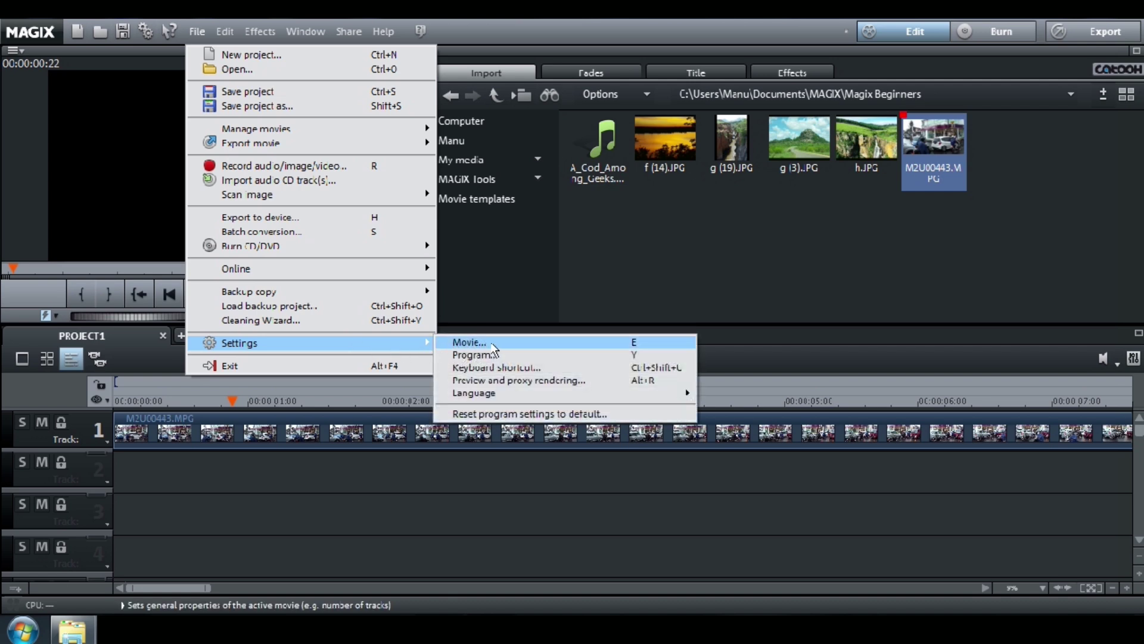
{"action": "left_click", "coordinate": [508, 348]}
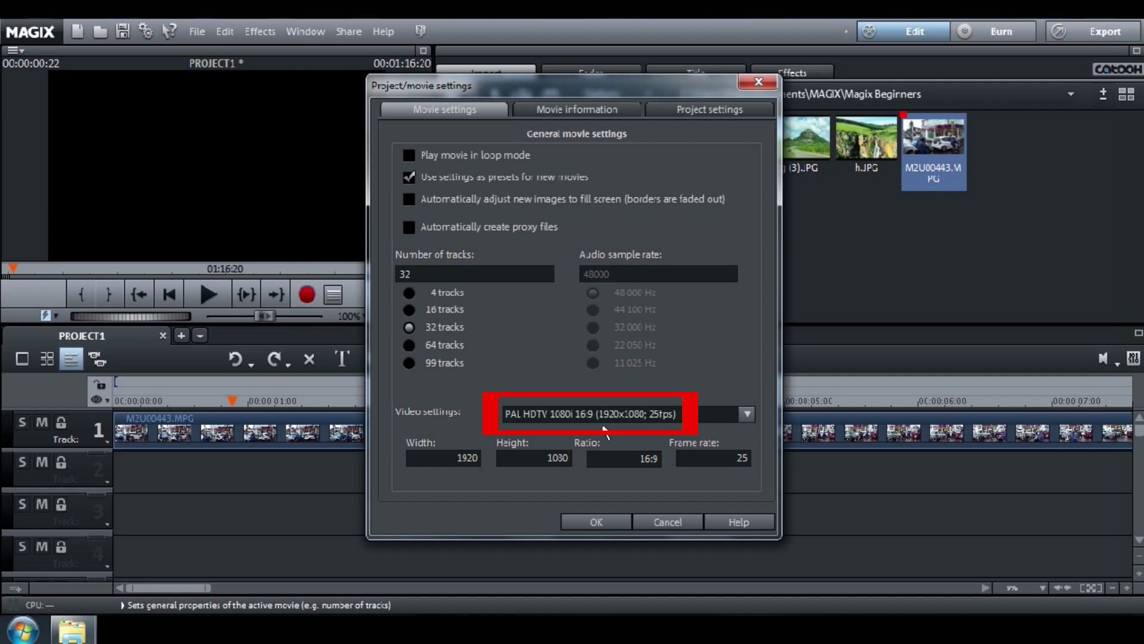
{"action": "left_click", "coordinate": [596, 522]}
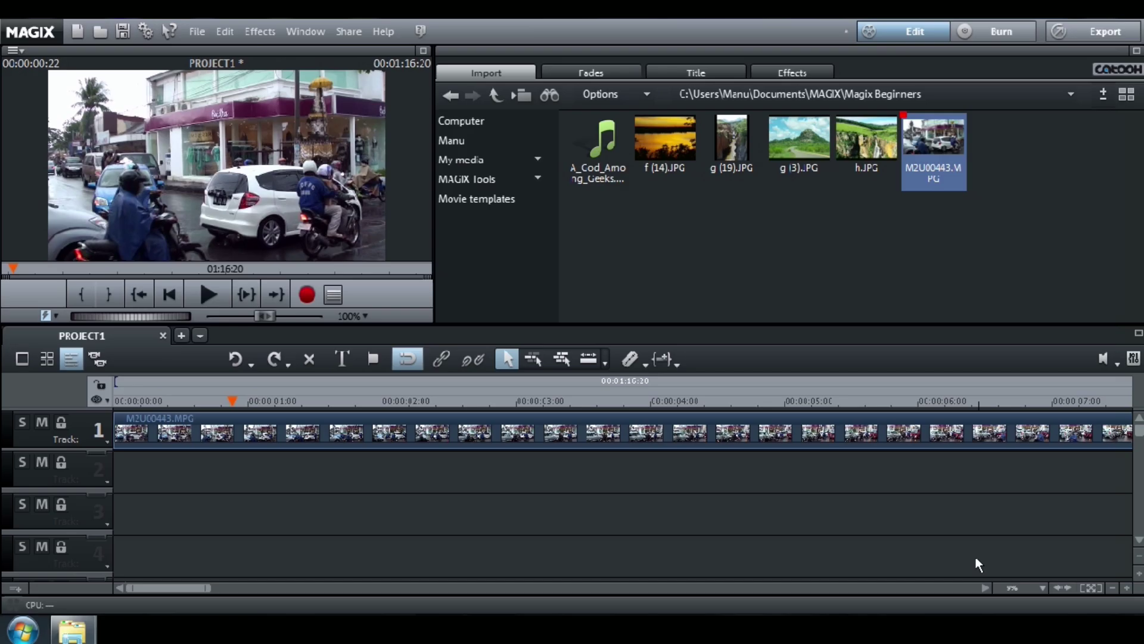
Create a new frame table for the M2U00443.MPG clip on track 1, playing the clip briefly before and after
{"action": "left_click", "coordinate": [205, 296]}
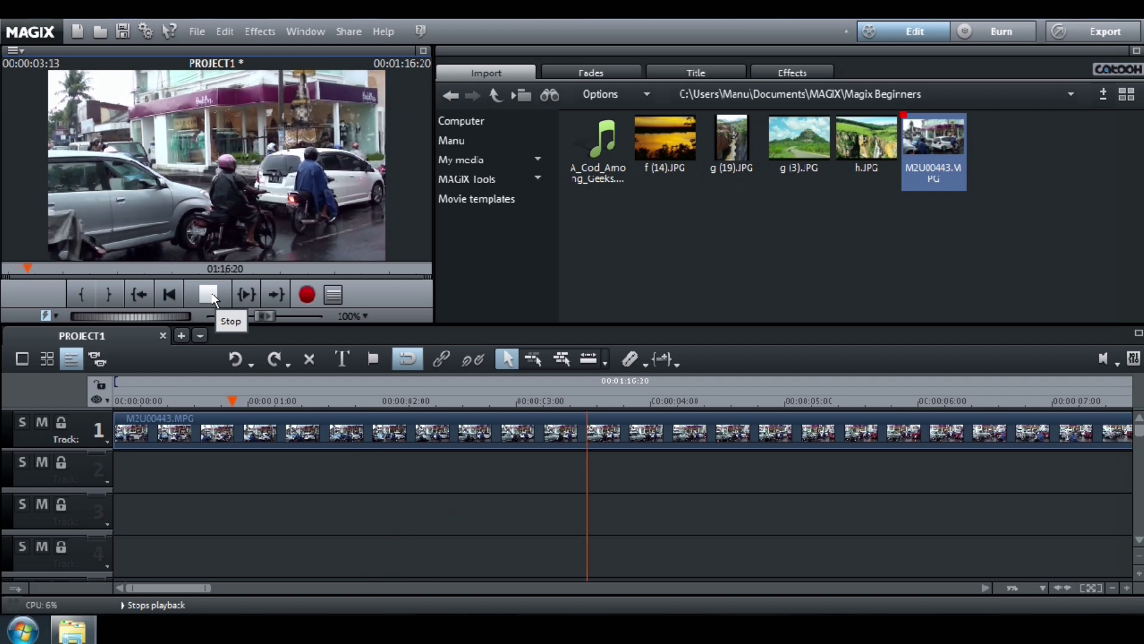
{"action": "left_click", "coordinate": [209, 295]}
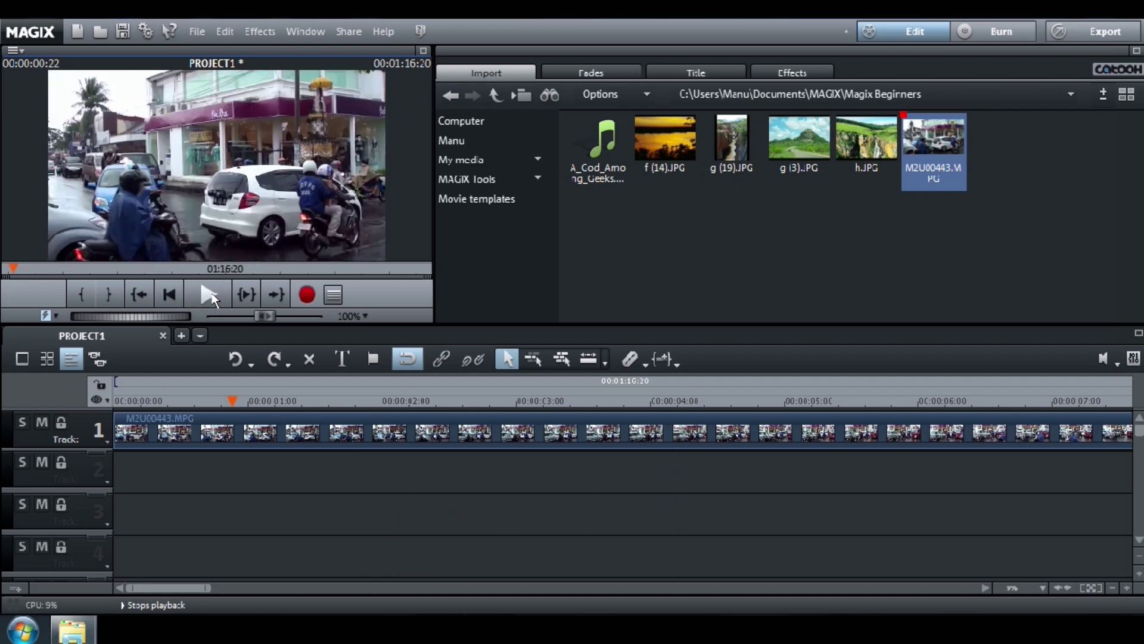
{"action": "left_click", "coordinate": [274, 418]}
{"action": "right_click", "coordinate": [273, 419]}
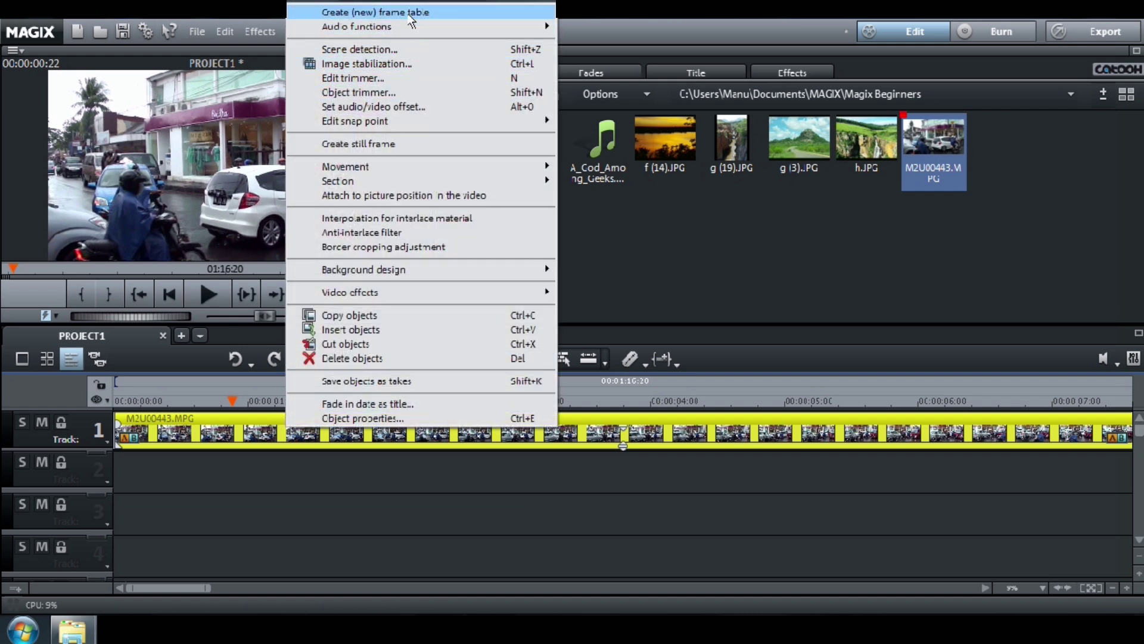
{"action": "left_click", "coordinate": [411, 13]}
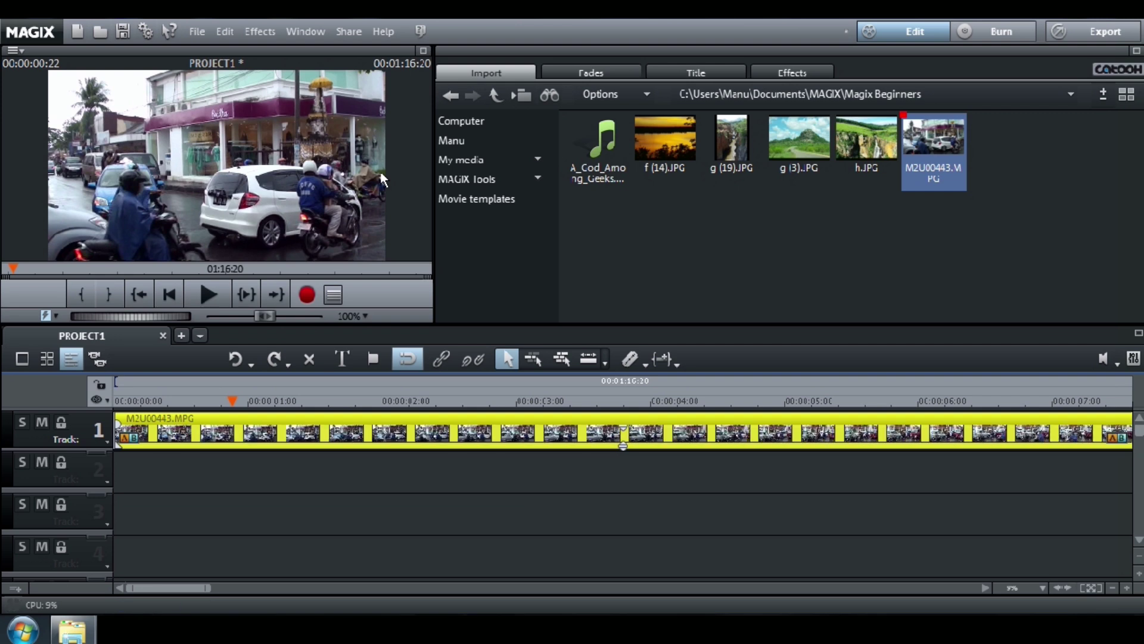
{"action": "left_click", "coordinate": [208, 293]}
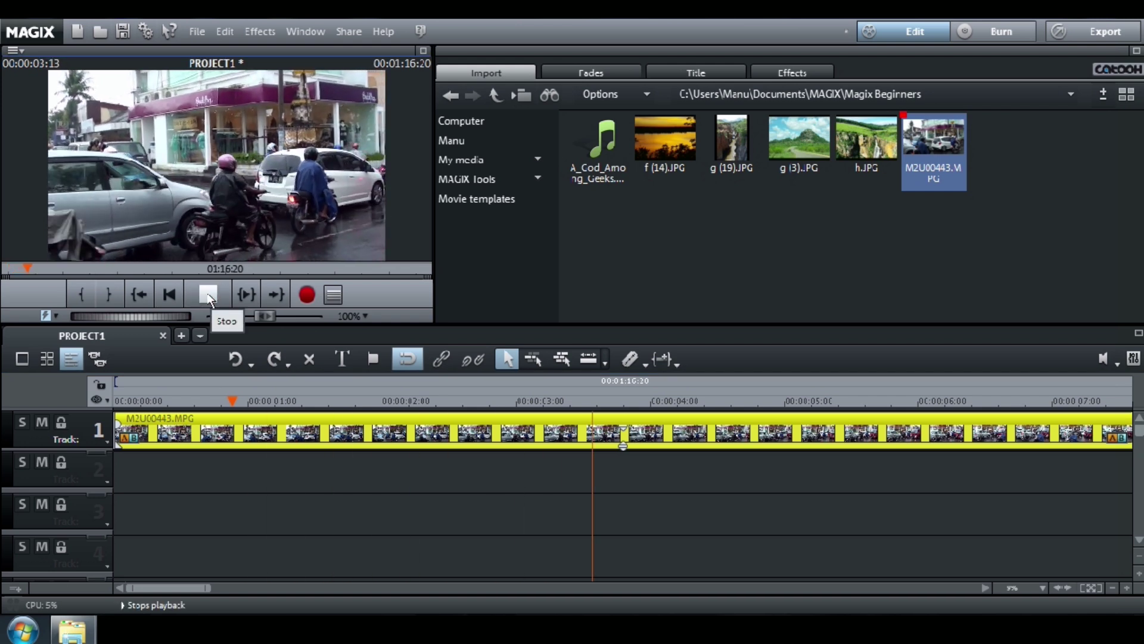
{"action": "left_click", "coordinate": [207, 294]}
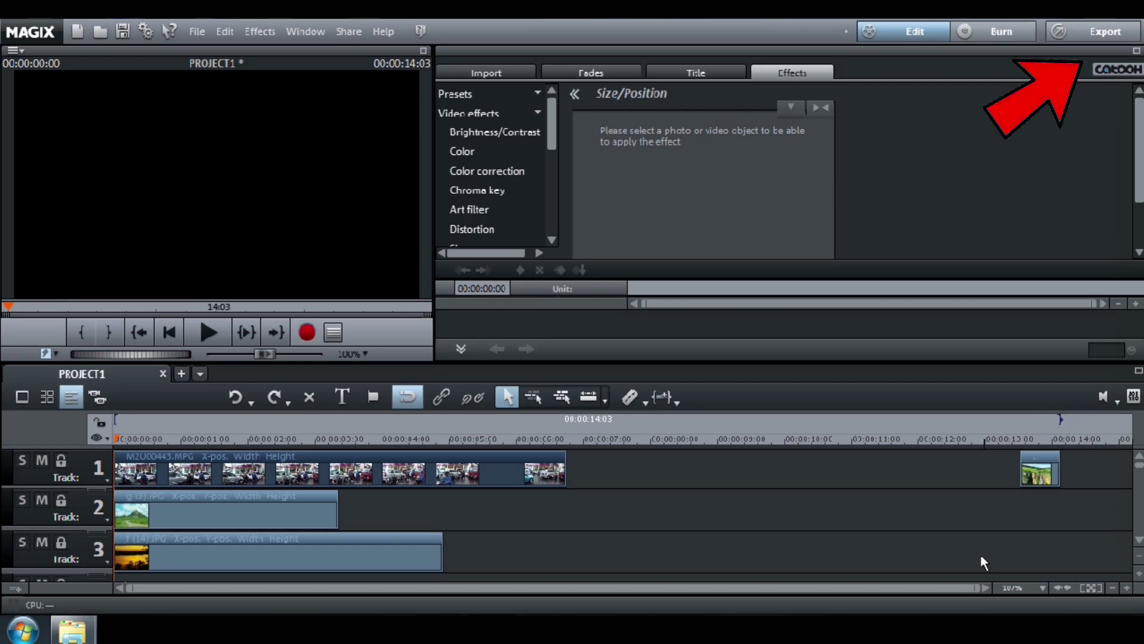
Start exporting the movie as a video file and choose MPEG-4 as its format
{"action": "left_click", "coordinate": [1080, 33]}
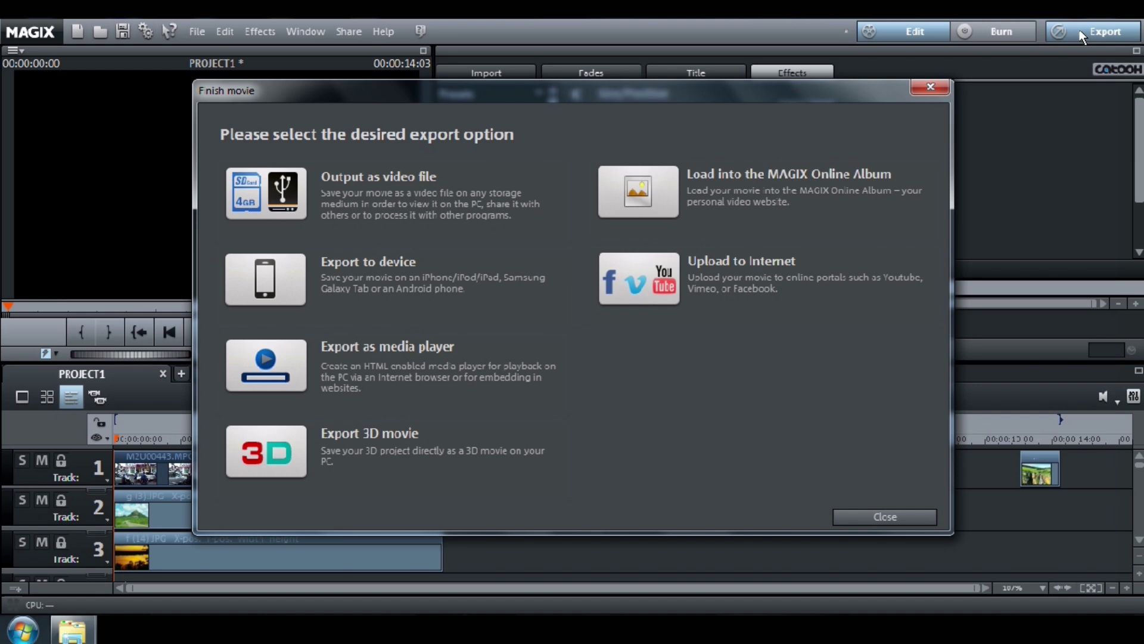
{"action": "left_click", "coordinate": [371, 197]}
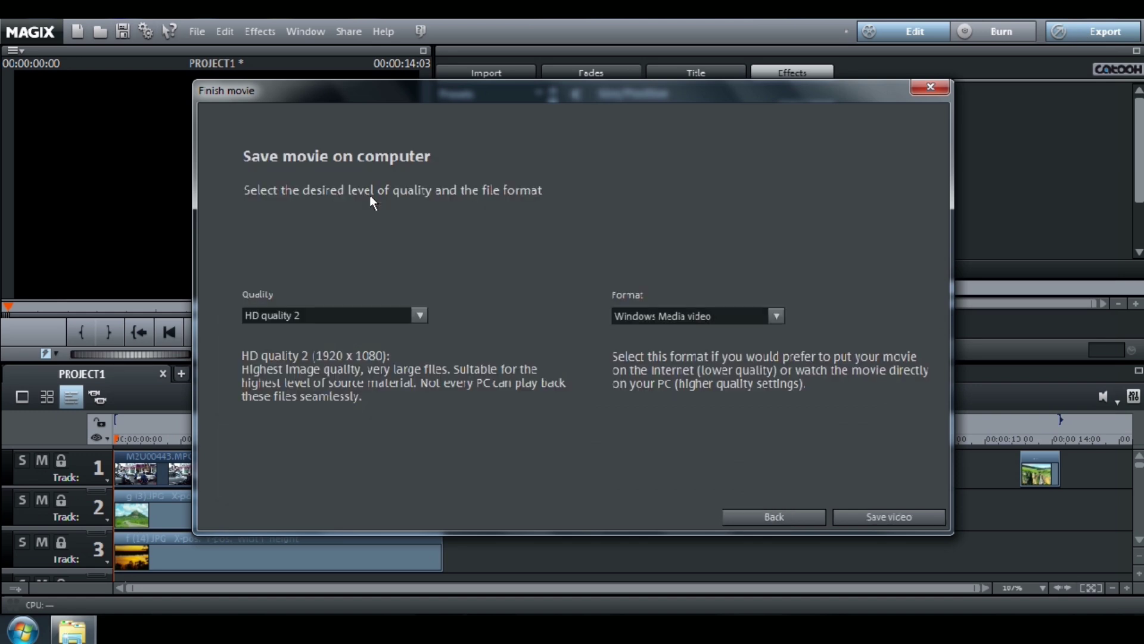
{"action": "left_click", "coordinate": [775, 316]}
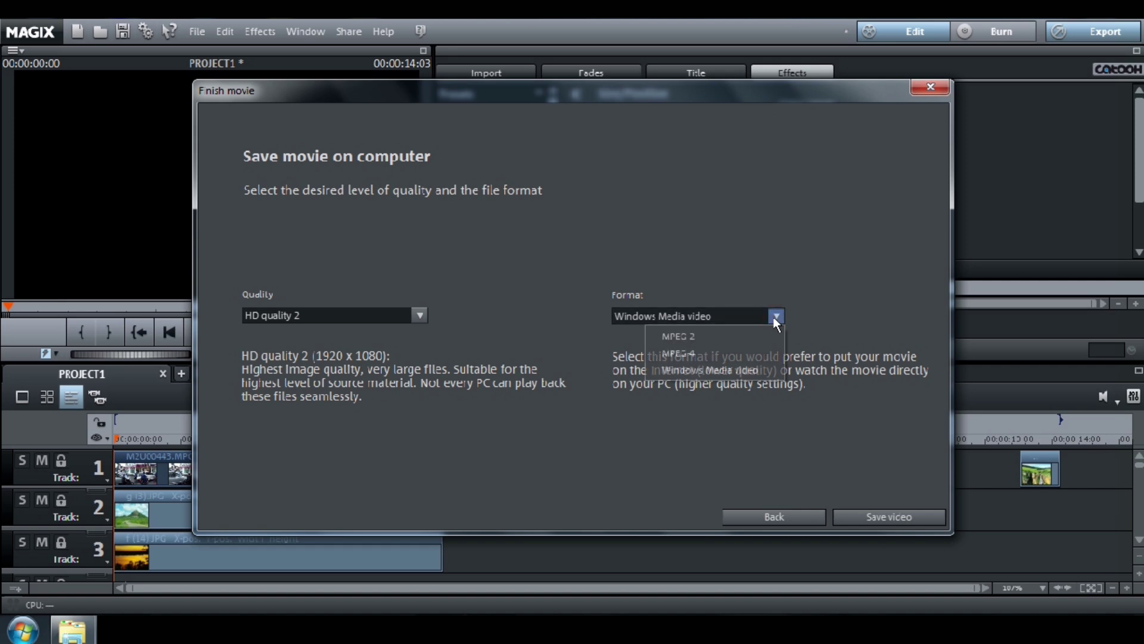
{"action": "left_click", "coordinate": [757, 353]}
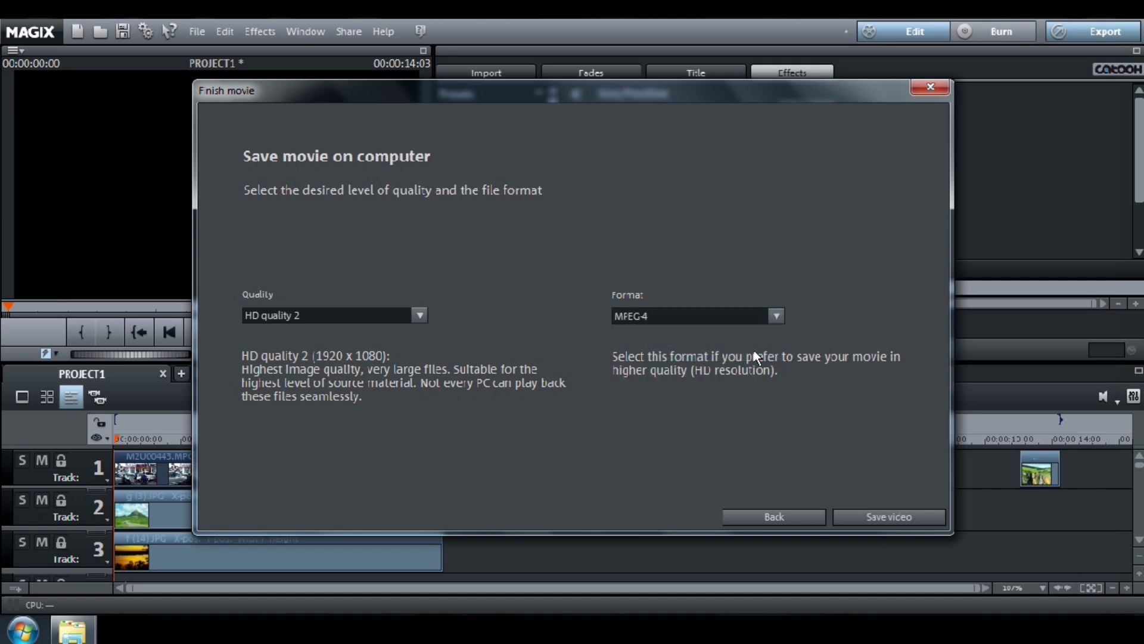
Save the exported movie as "PROJECT1 the video" in the Magix Beginners folder under Documents, Projets MAGIX
{"action": "left_click", "coordinate": [877, 520]}
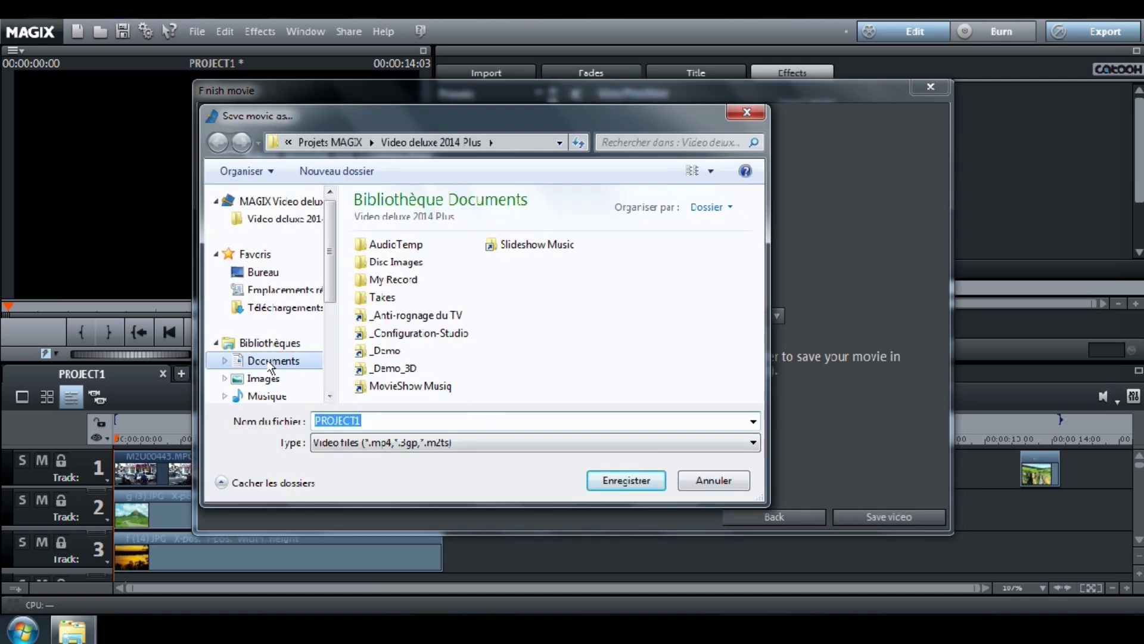
{"action": "left_click", "coordinate": [271, 361]}
{"action": "double_click", "coordinate": [552, 282]}
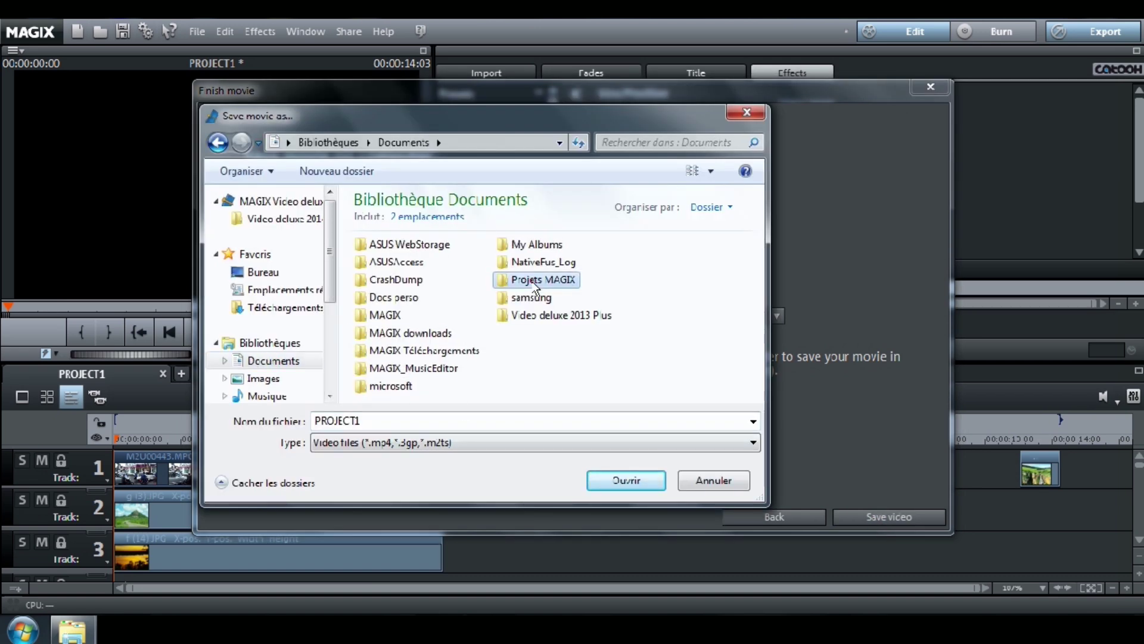
{"action": "double_click", "coordinate": [379, 428]}
{"action": "left_click", "coordinate": [380, 428]}
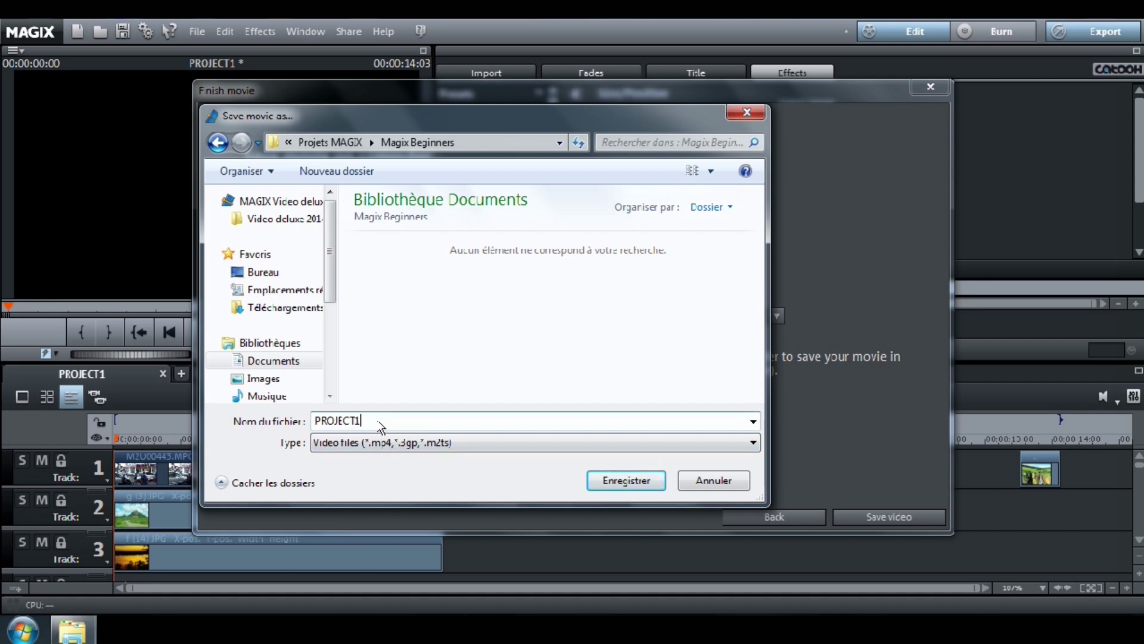
{"action": "type", "text": "the video"}
{"action": "left_click", "coordinate": [626, 482]}
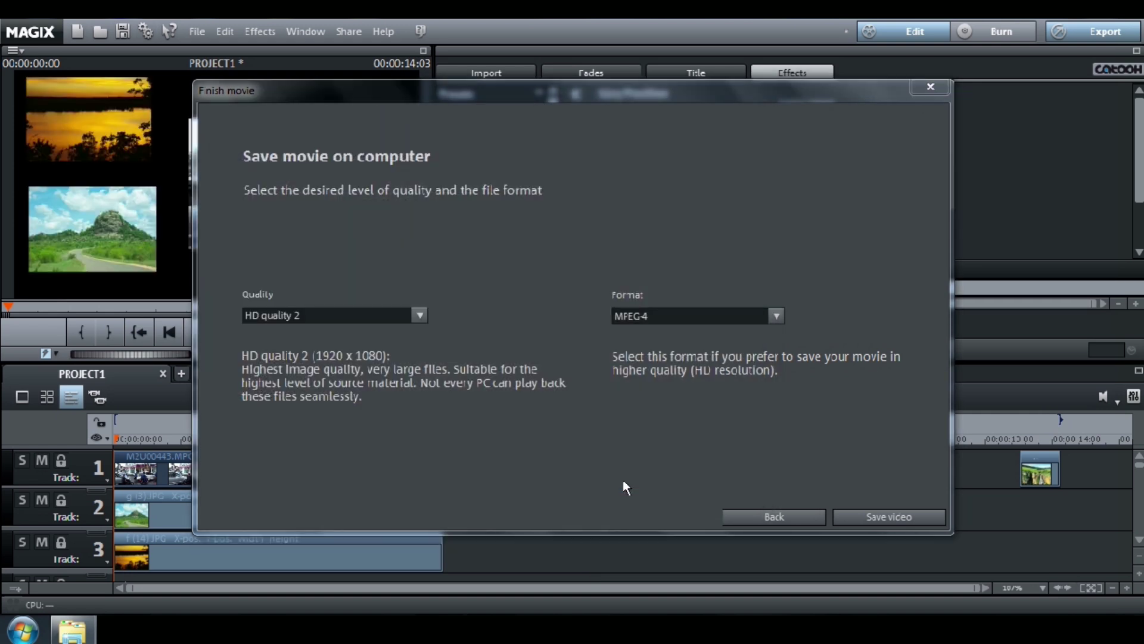
Let the video render, showing and hiding the video preview during the export, and acknowledge its completion
{"action": "left_click", "coordinate": [860, 520]}
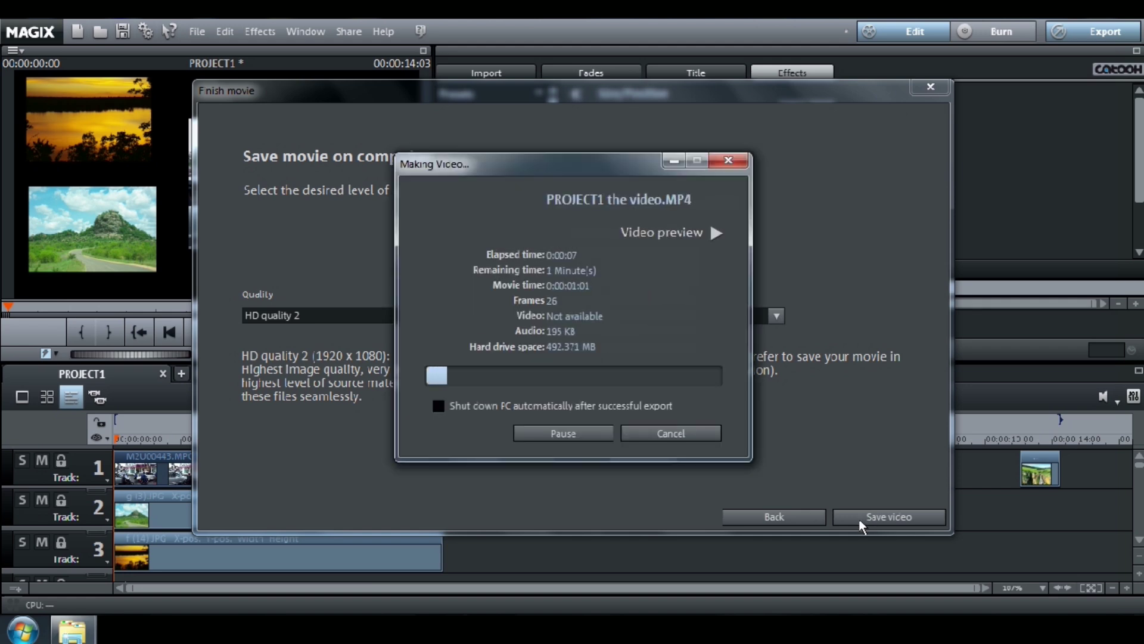
{"action": "left_click", "coordinate": [716, 233]}
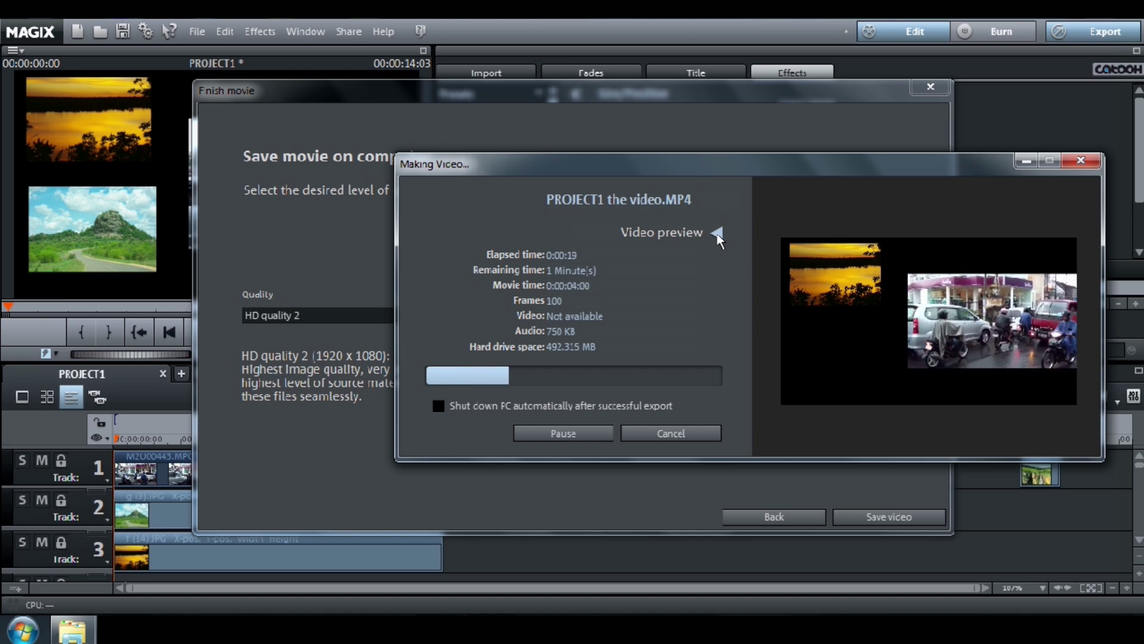
{"action": "left_click", "coordinate": [717, 234]}
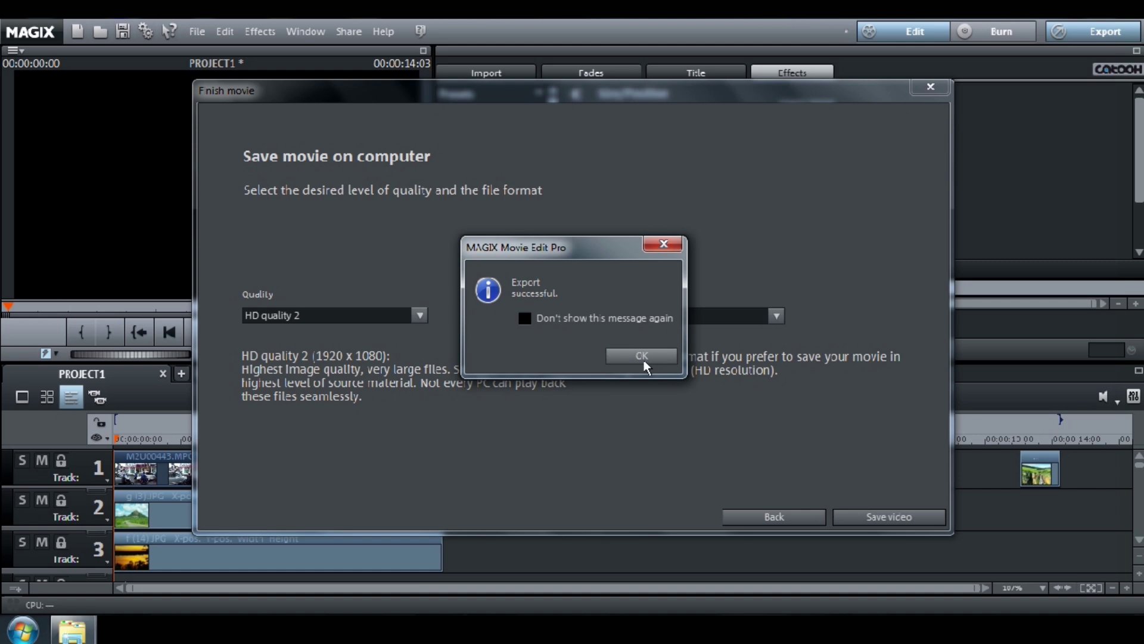
{"action": "left_click", "coordinate": [642, 356]}
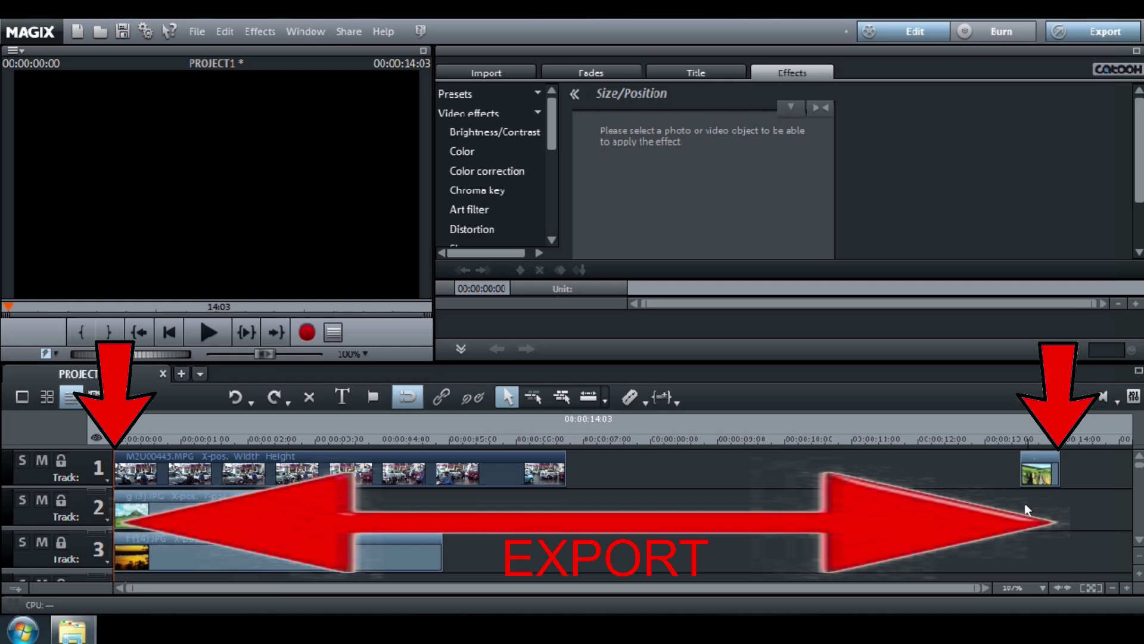
Export the movie as MPEG-4 with the HDTV 1280x720 H264 25 FPS preset, adding "video2" to the file name and ignoring the empty sections
{"action": "left_click", "coordinate": [198, 31]}
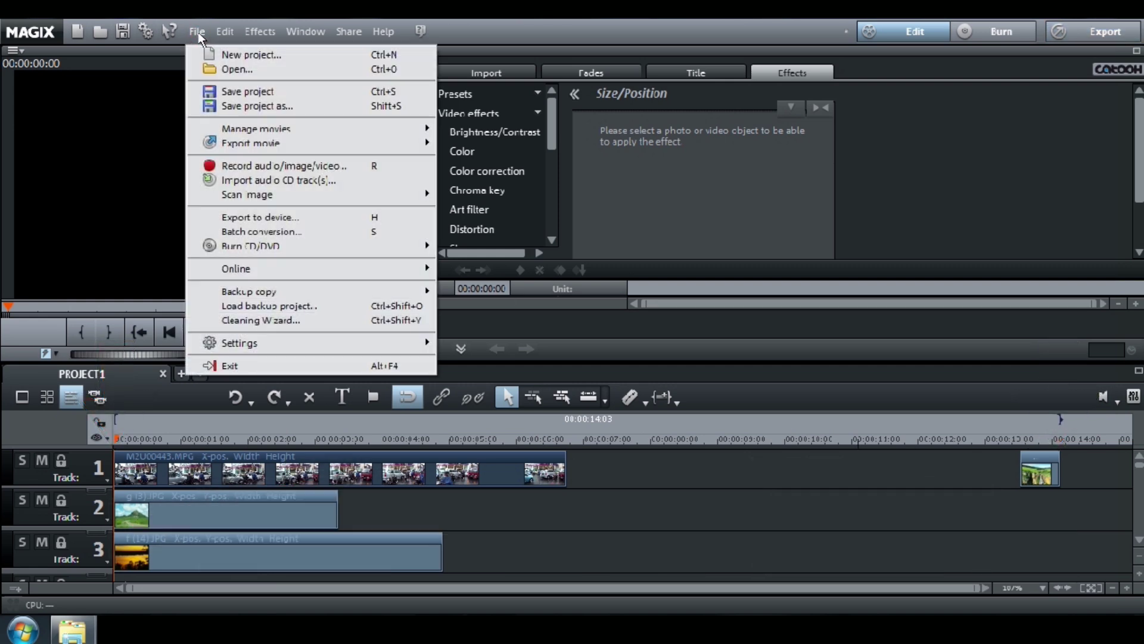
{"action": "mouse_move", "coordinate": [327, 151]}
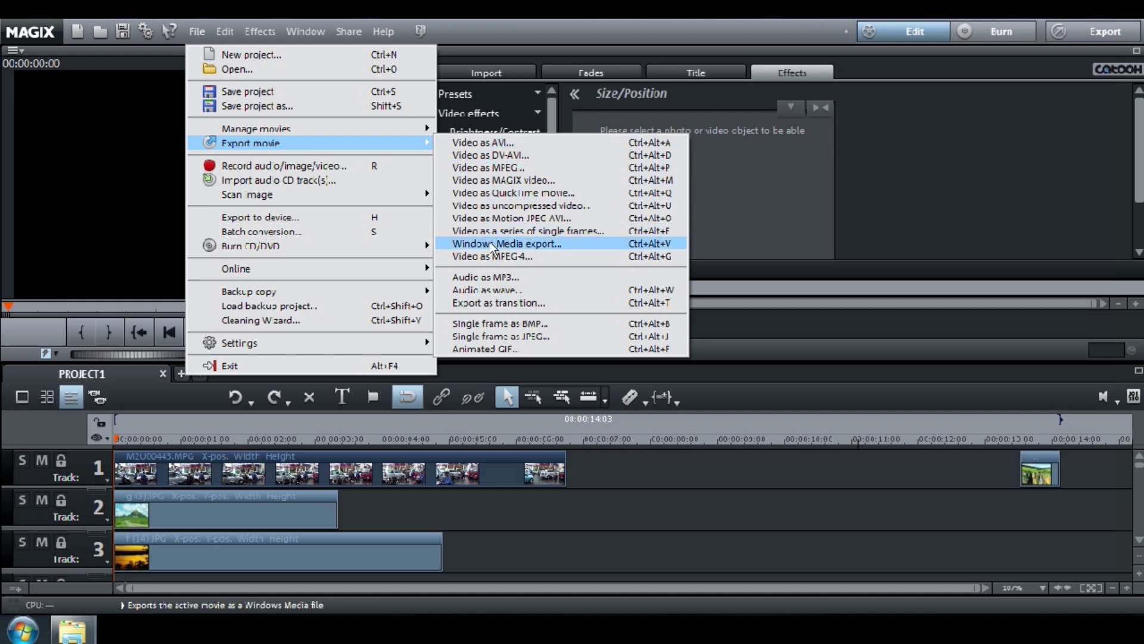
{"action": "left_click", "coordinate": [492, 256]}
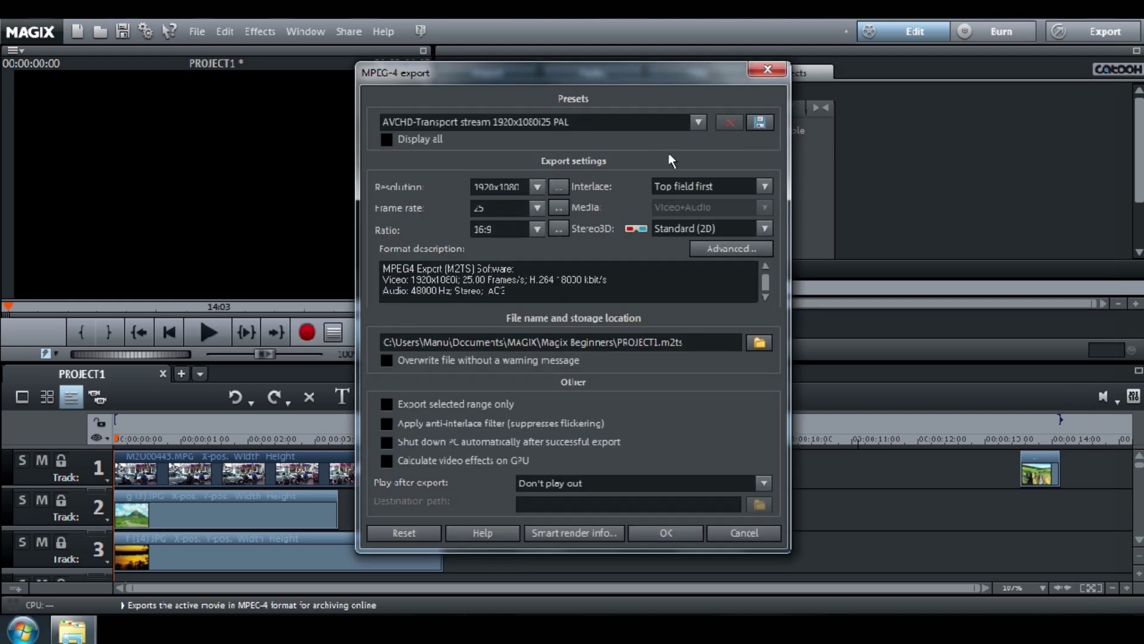
{"action": "left_click", "coordinate": [693, 127]}
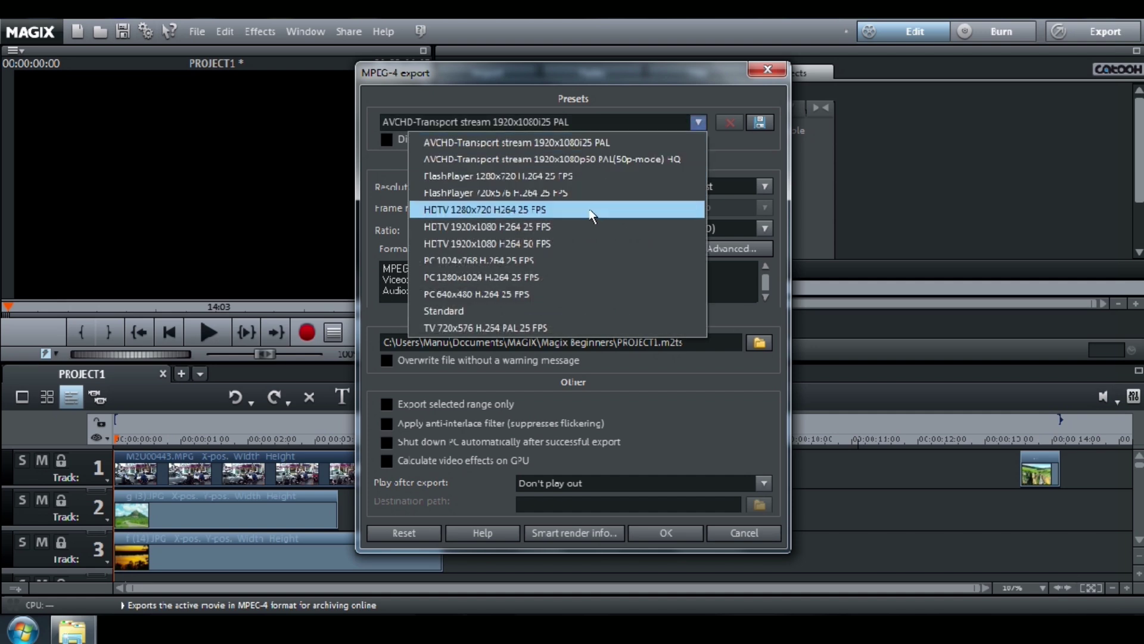
{"action": "left_click", "coordinate": [591, 214]}
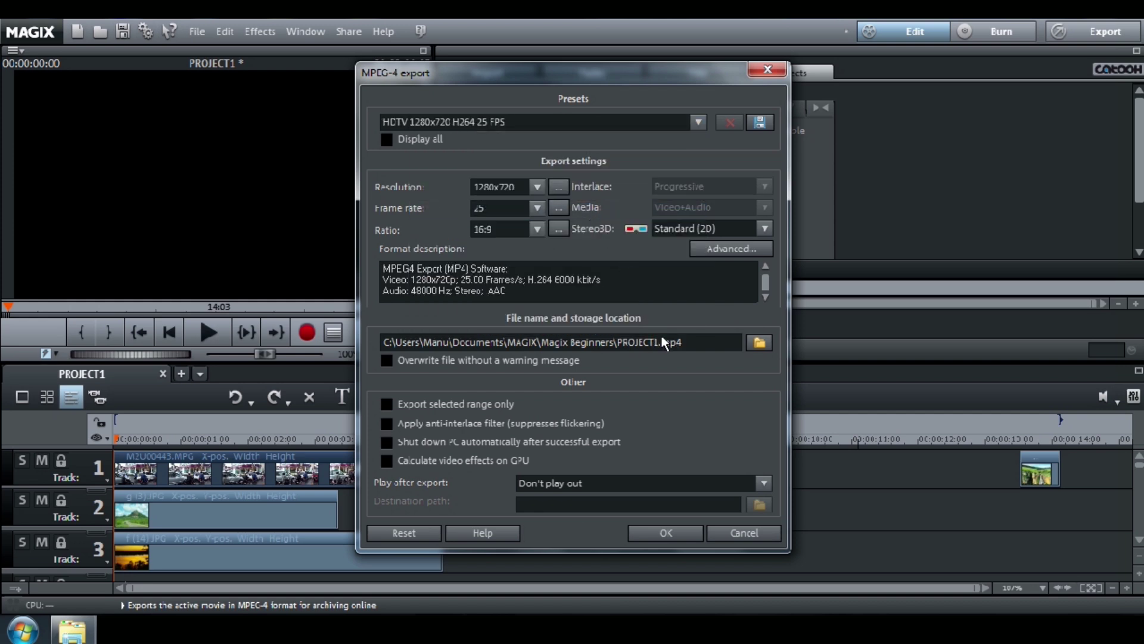
{"action": "type", "text": "video2"}
{"action": "left_click", "coordinate": [675, 532]}
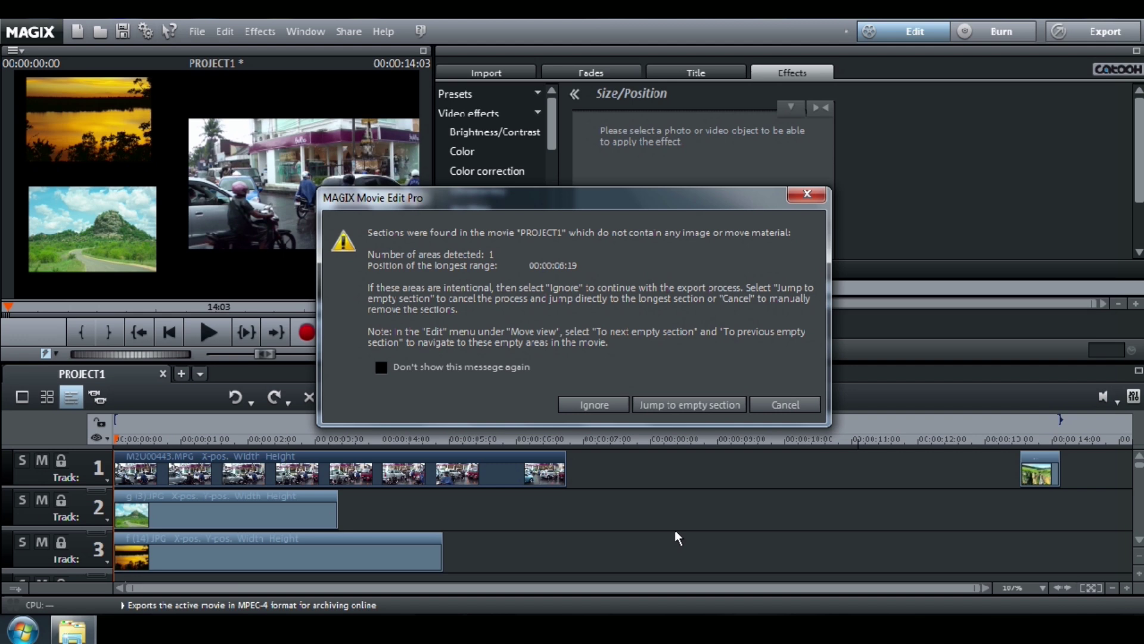
{"action": "left_click", "coordinate": [606, 406]}
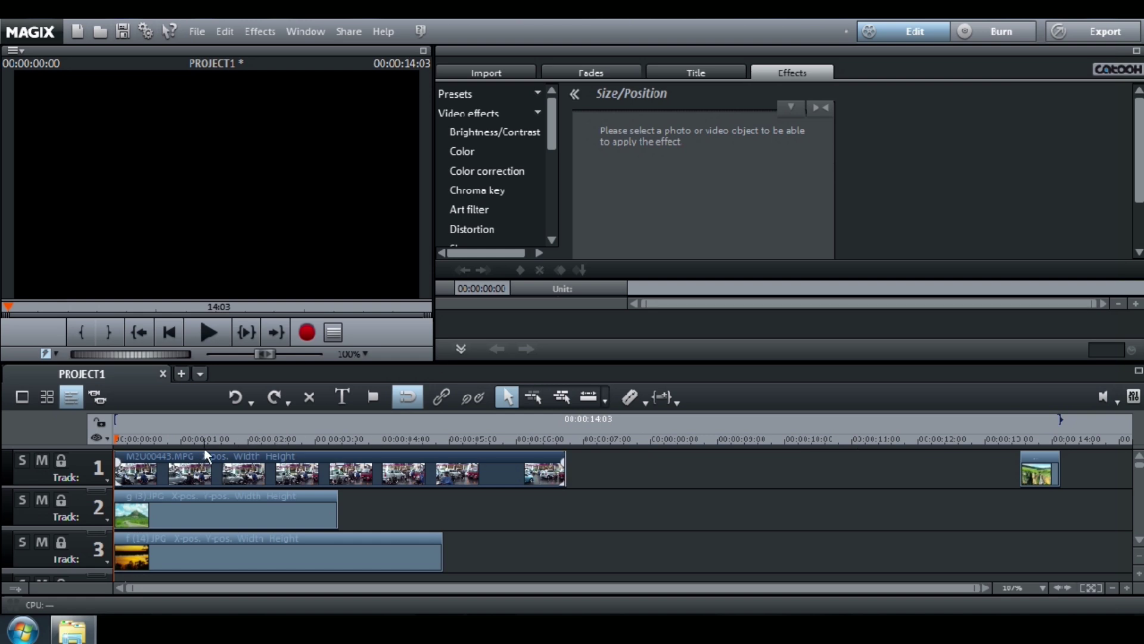
Set the timeline range's in-point at 00:00:01:13 and its out-point at 00:00:04:23, where the clip on track 3 ends
{"action": "left_click", "coordinate": [230, 439]}
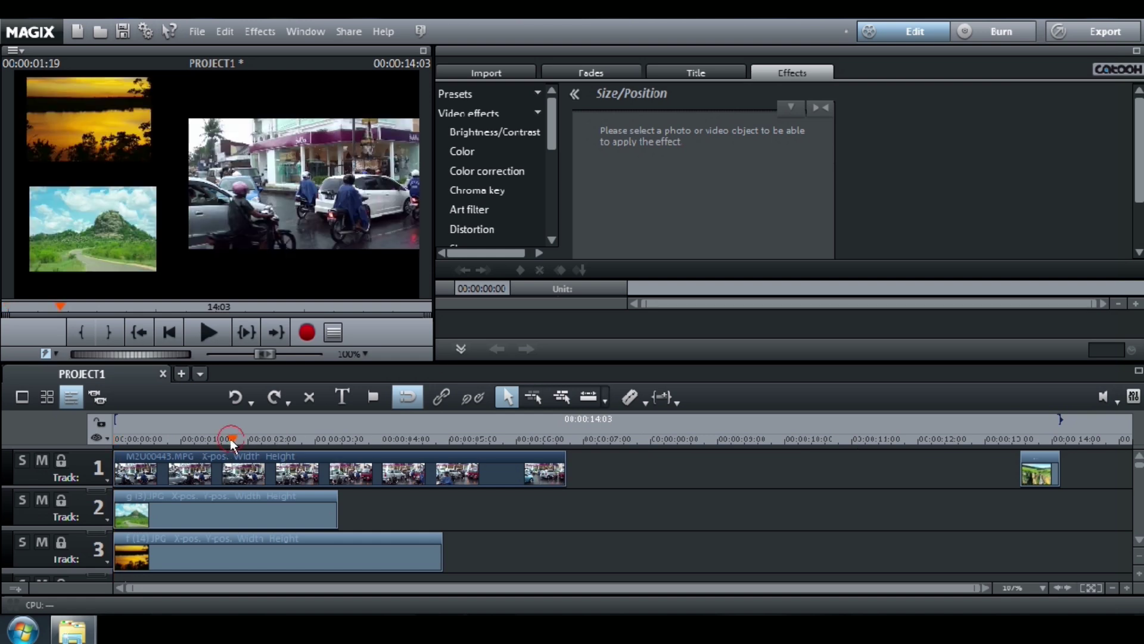
{"action": "mouse_move", "coordinate": [230, 438]}
{"action": "left_mouse_down"}
{"action": "mouse_move", "coordinate": [269, 441]}
{"action": "mouse_move", "coordinate": [202, 439]}
{"action": "mouse_move", "coordinate": [224, 439]}
{"action": "mouse_move", "coordinate": [213, 443]}
{"action": "left_mouse_up"}
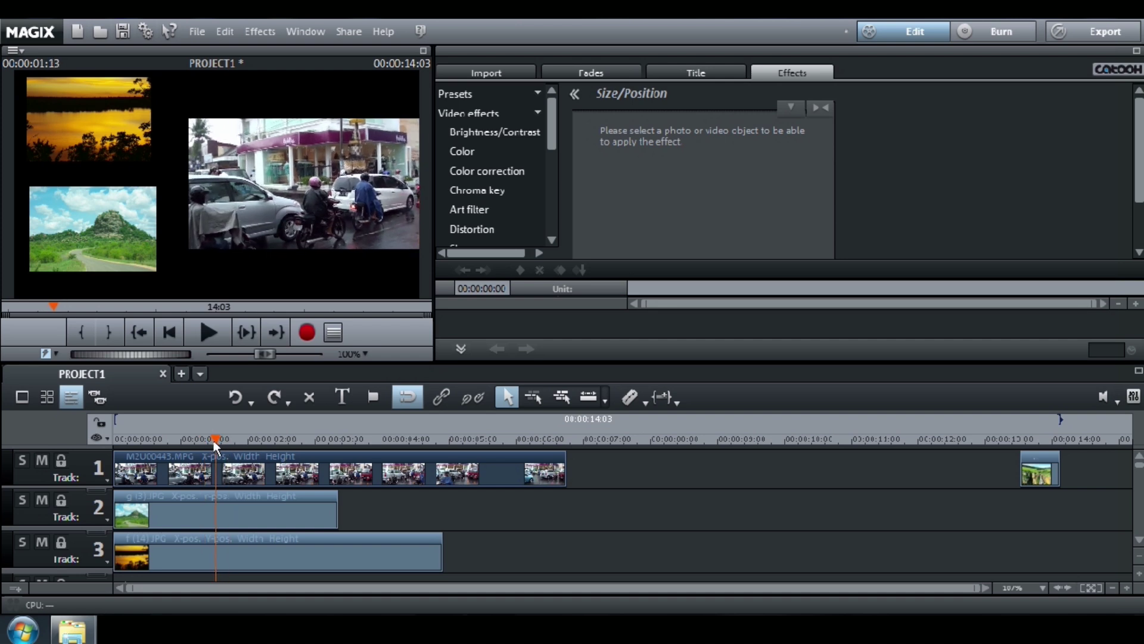
{"action": "left_click", "coordinate": [80, 339]}
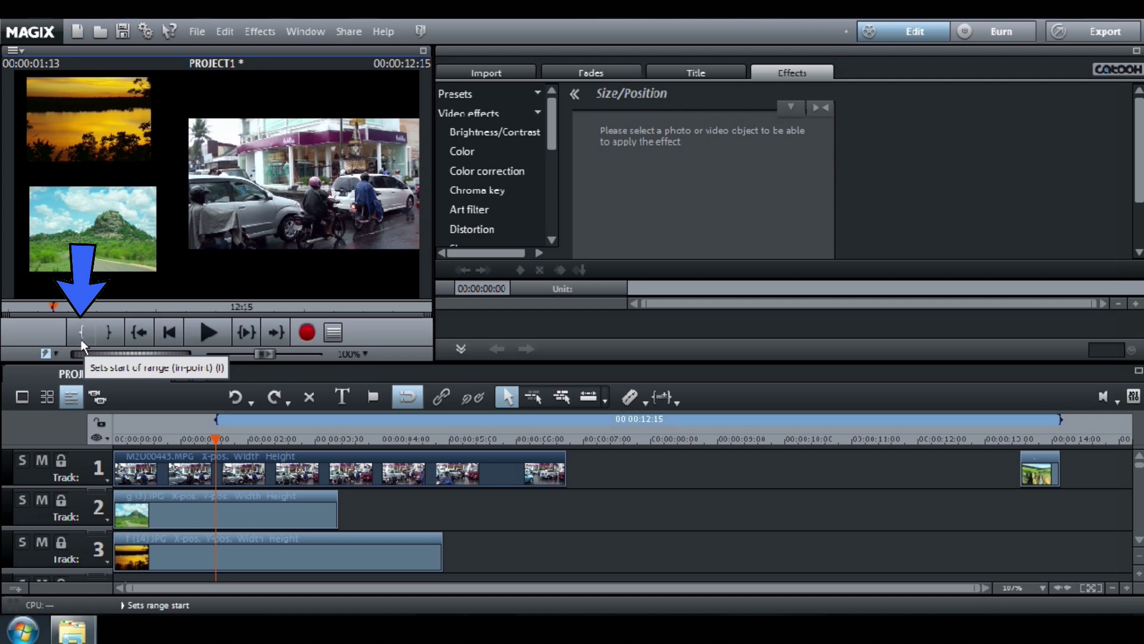
{"action": "left_click_drag", "start_coordinate": [219, 441], "coordinate": [440, 448]}
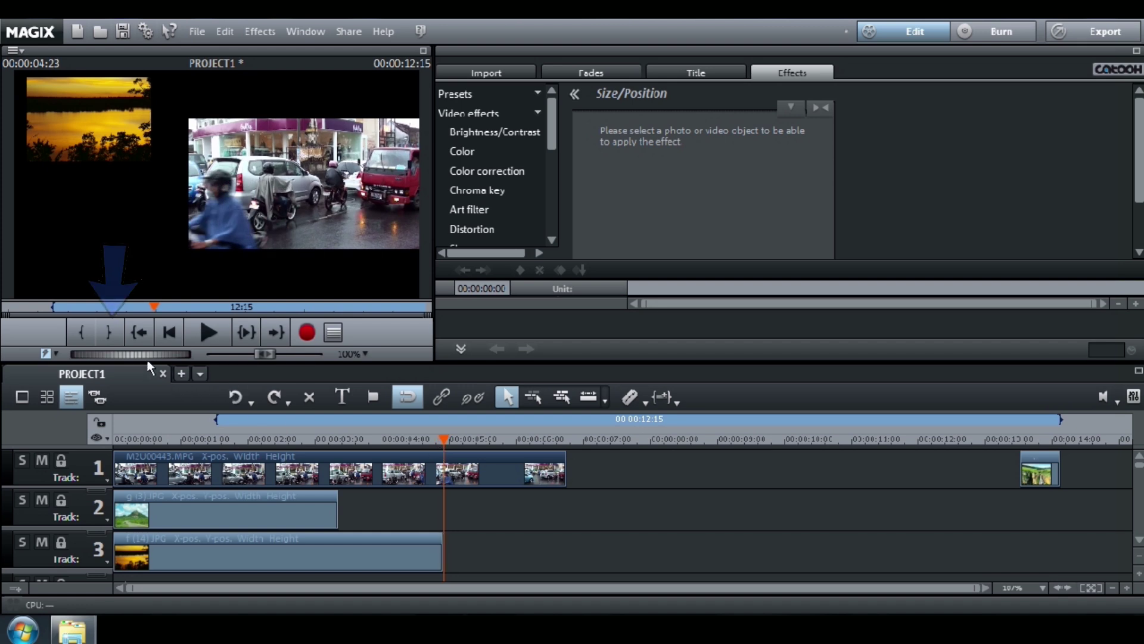
{"action": "left_click", "coordinate": [106, 334]}
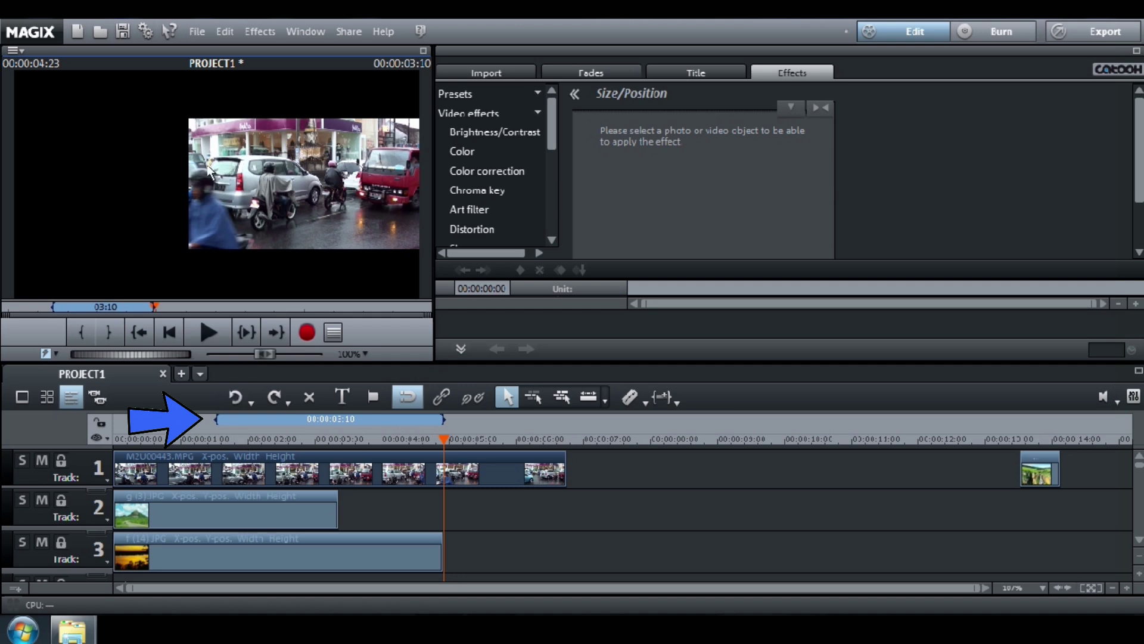
Export only the selected range as MPEG-4 with the HDTV 1280x720 H264 25 FPS preset, naming the file "PROJECT1 the range"
{"action": "left_click", "coordinate": [196, 34]}
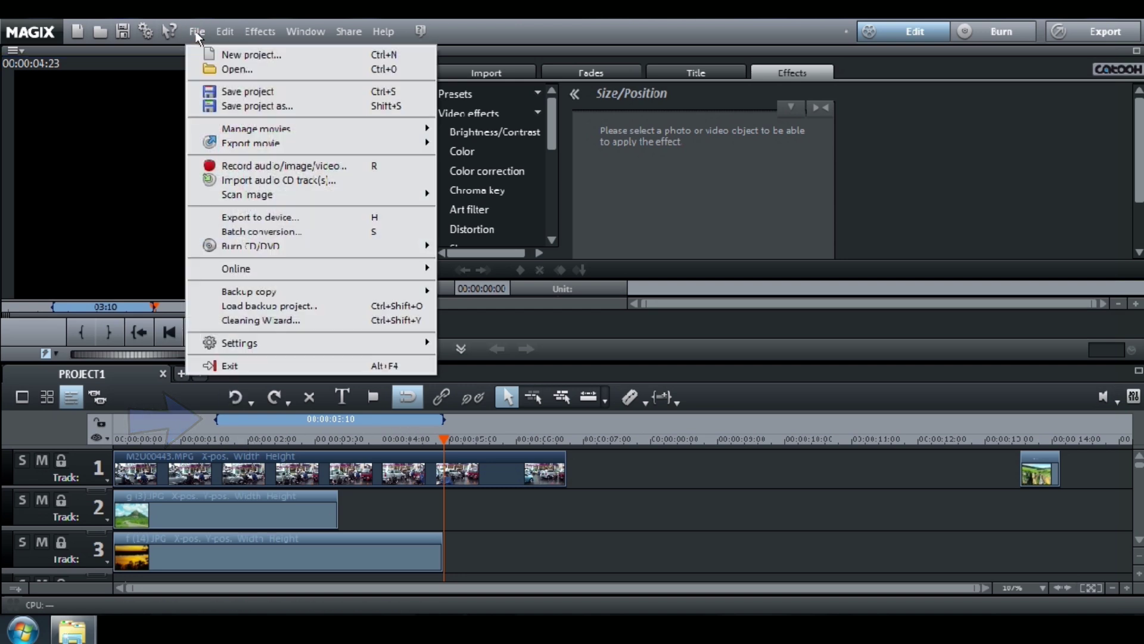
{"action": "mouse_move", "coordinate": [283, 146]}
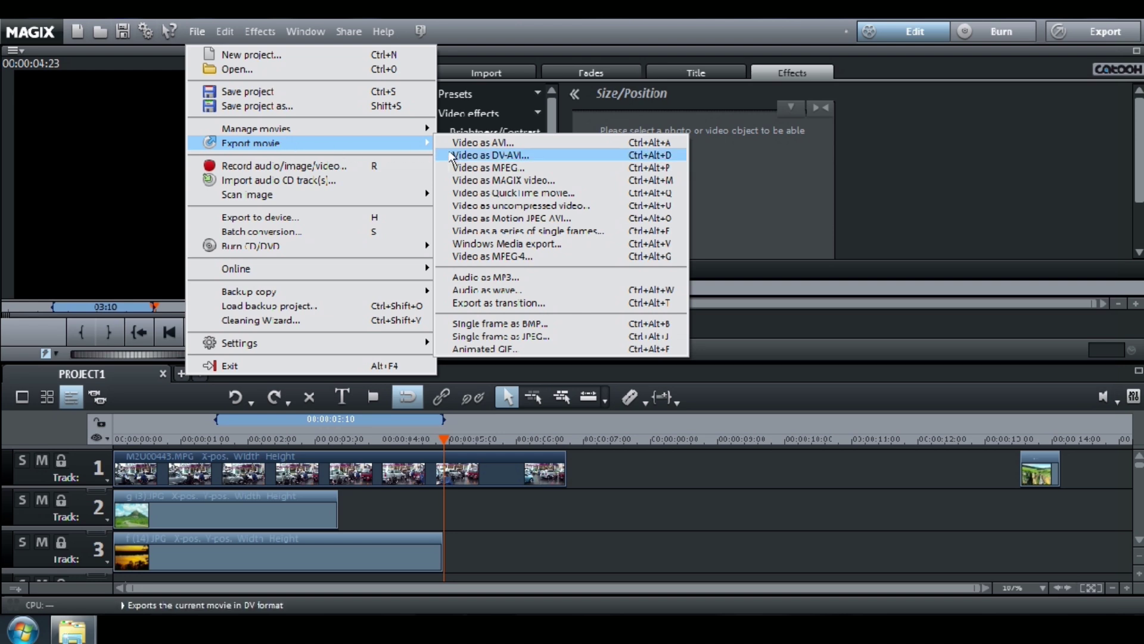
{"action": "left_click", "coordinate": [518, 259]}
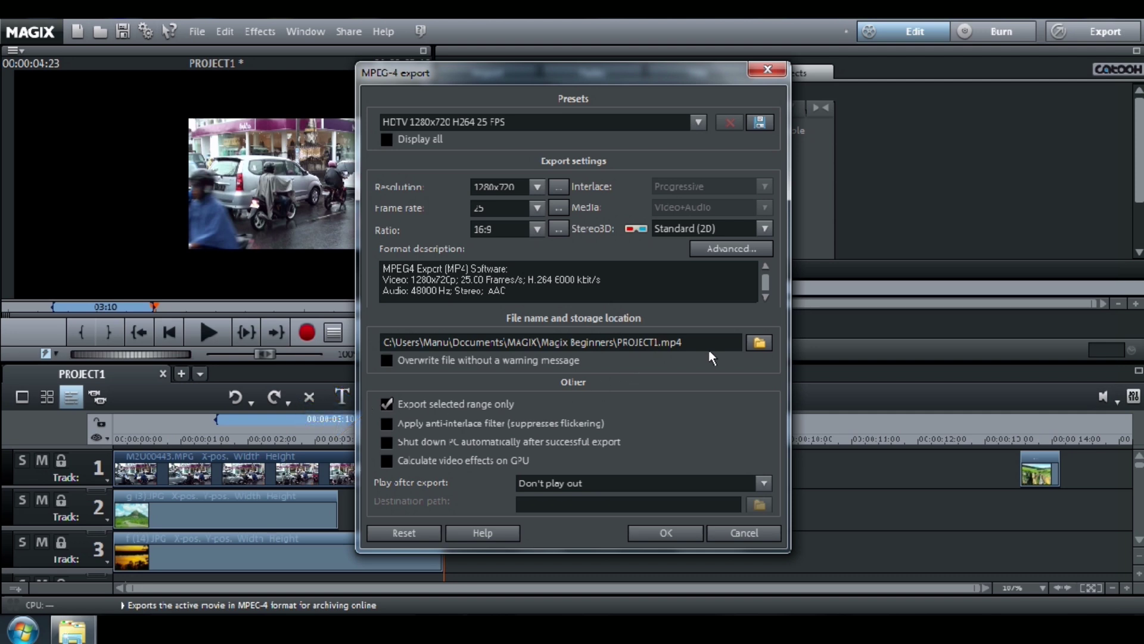
{"action": "type", "text": "the range"}
{"action": "left_click", "coordinate": [671, 534]}
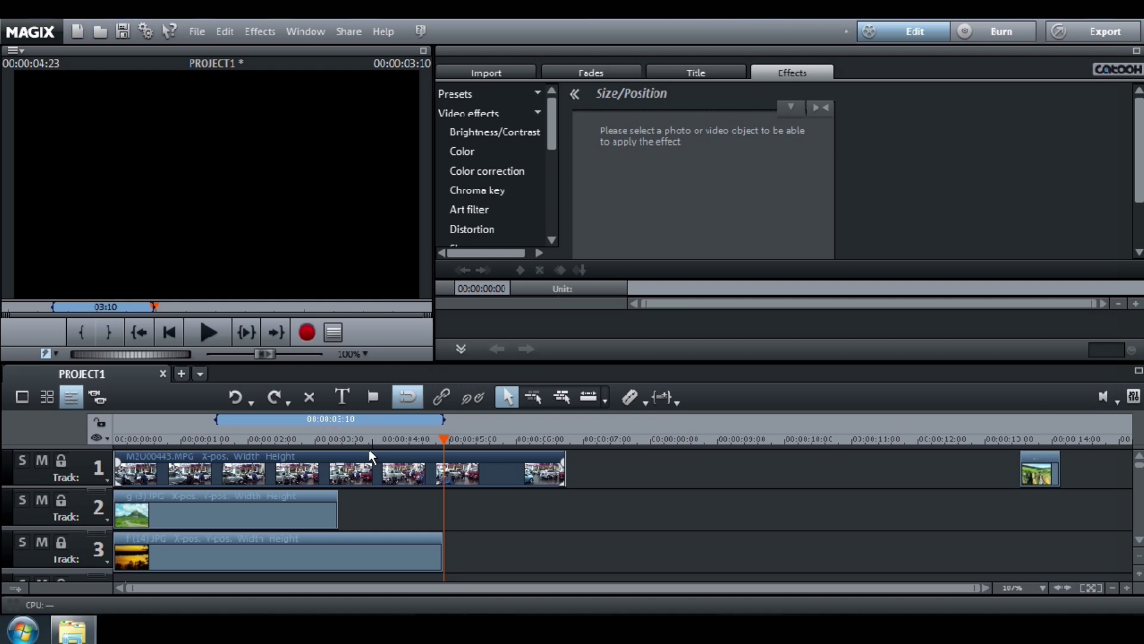
Export the frame at 00:00:01:00 as a 1920x1080 JPEG image named "PROJECT1 the picture"
{"action": "left_click_drag", "start_coordinate": [445, 438], "coordinate": [177, 452]}
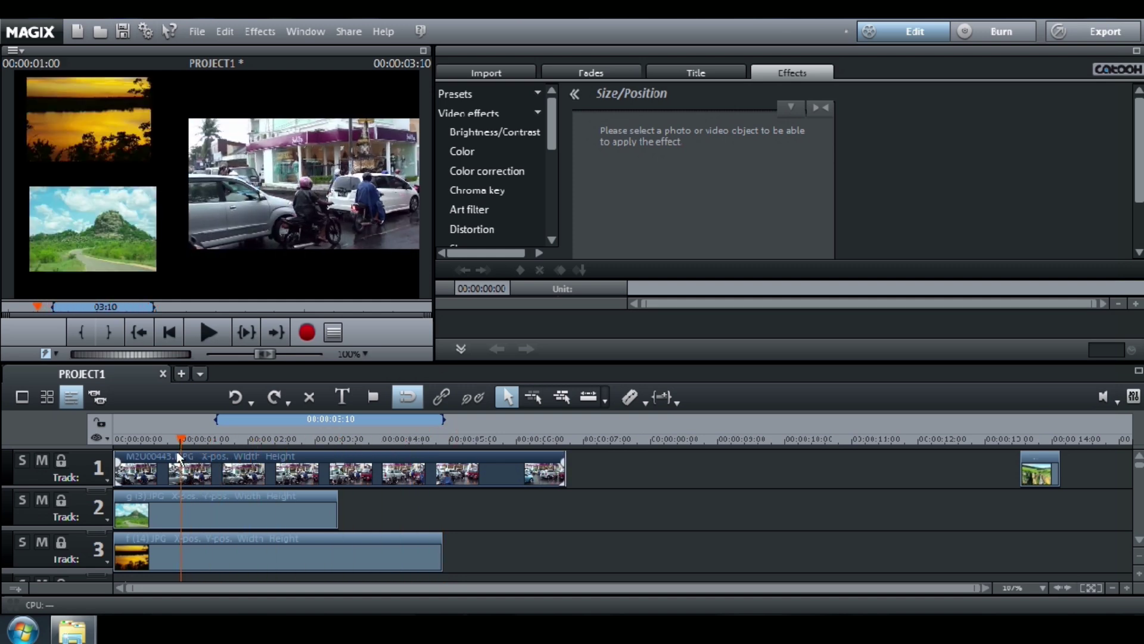
{"action": "left_click", "coordinate": [188, 34]}
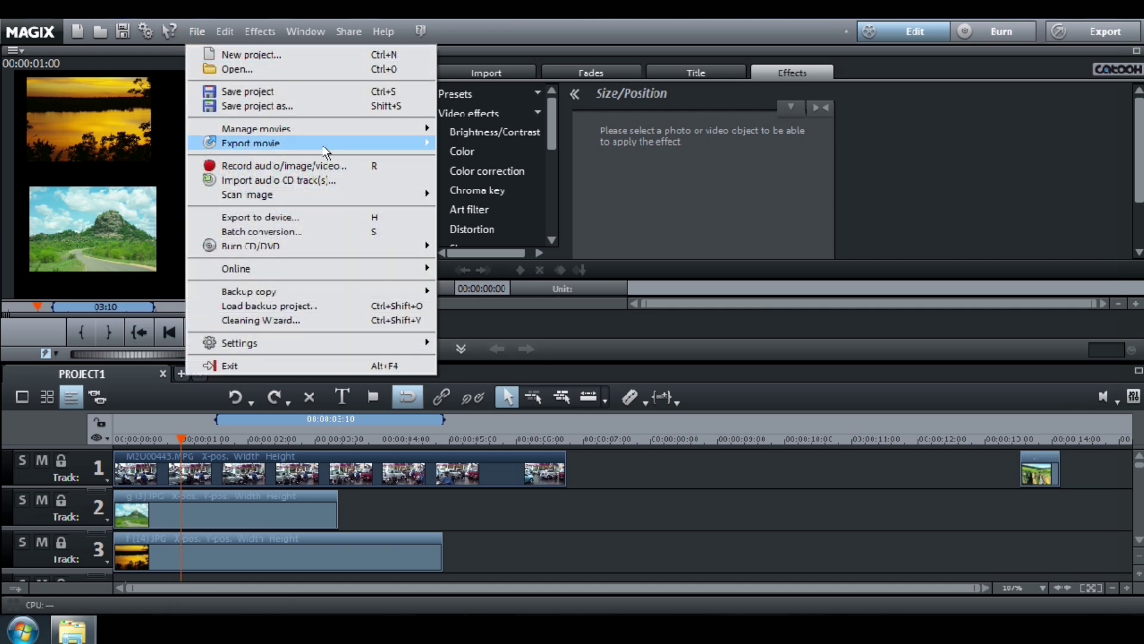
{"action": "mouse_move", "coordinate": [286, 143]}
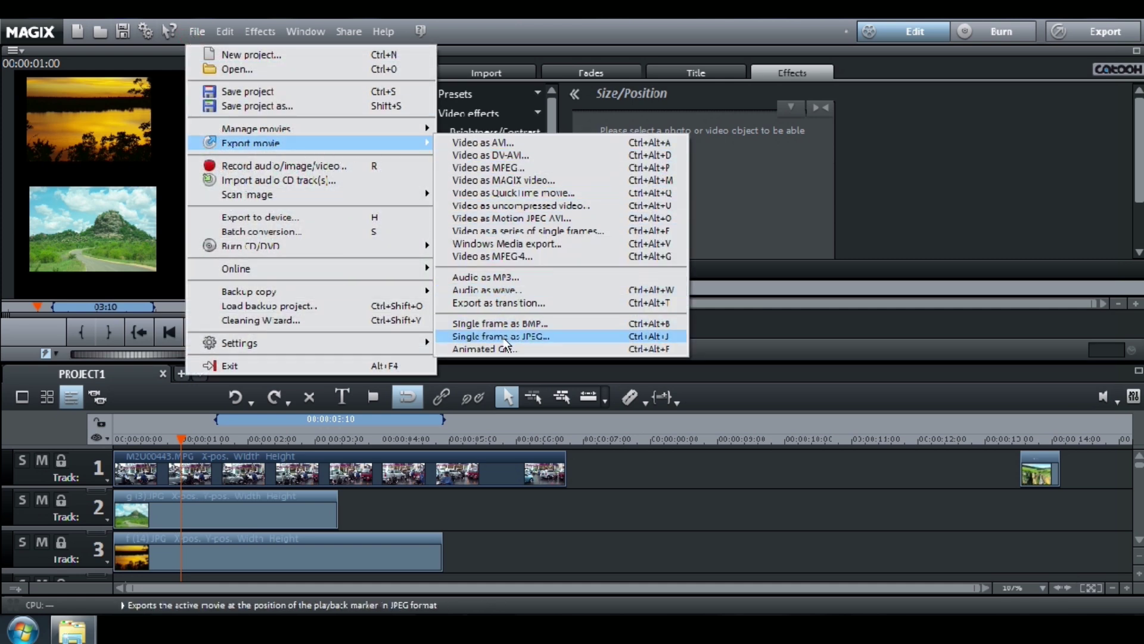
{"action": "left_click", "coordinate": [505, 338]}
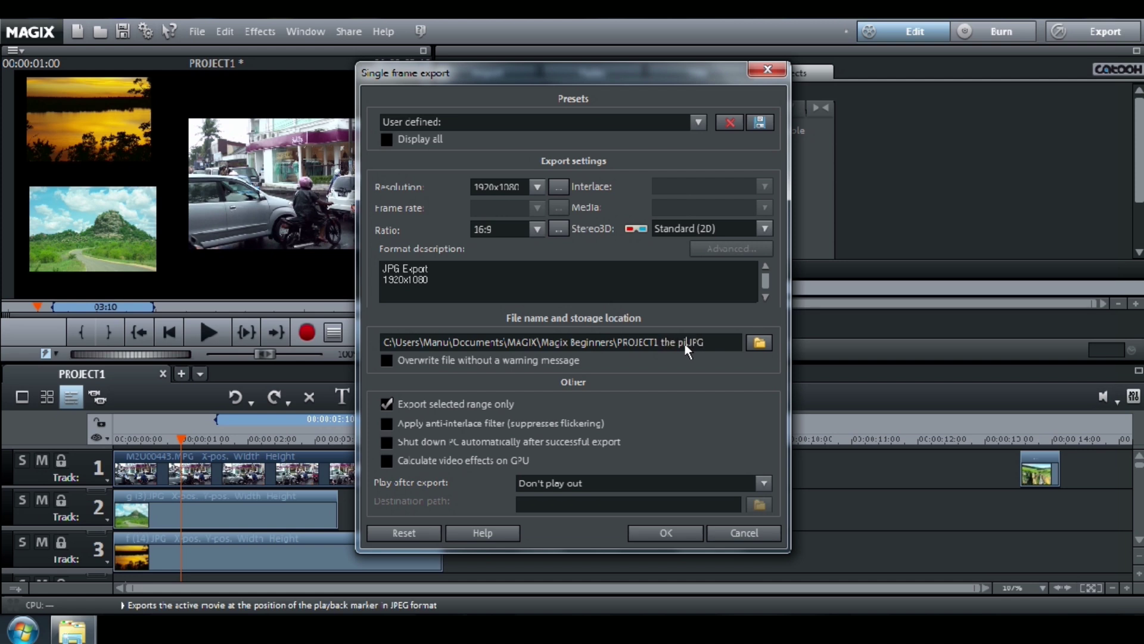
{"action": "type", "text": "ure"}
{"action": "left_click", "coordinate": [666, 532]}
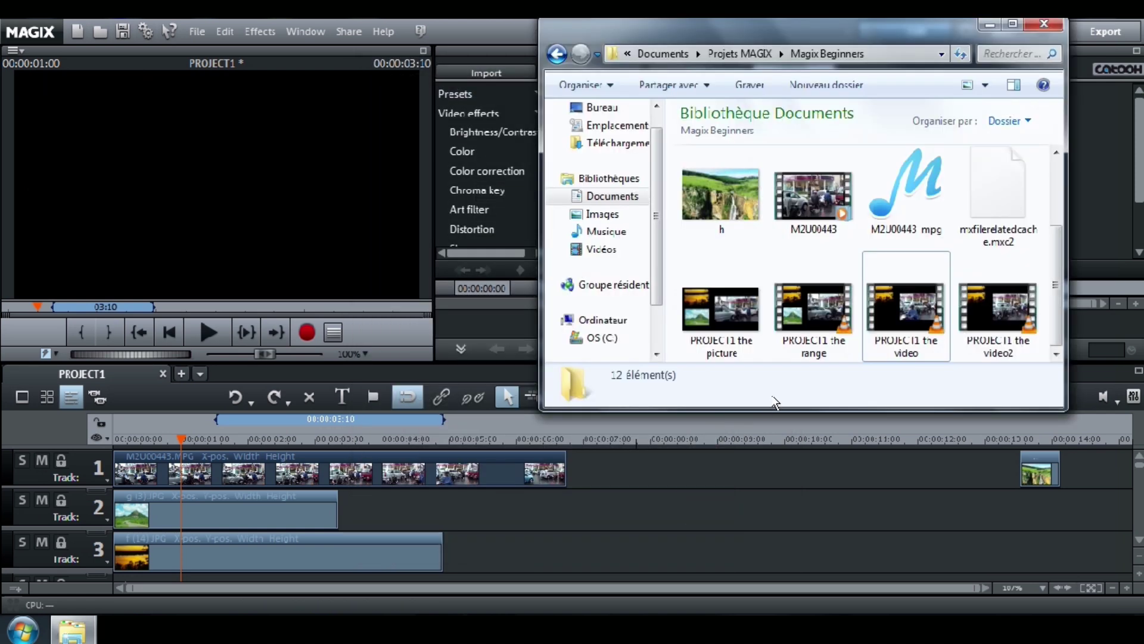
Examine the exported video2, range and picture files in the Magix Beginners folder, enlarging its window slightly
{"action": "left_click_drag", "start_coordinate": [778, 408], "coordinate": [780, 424]}
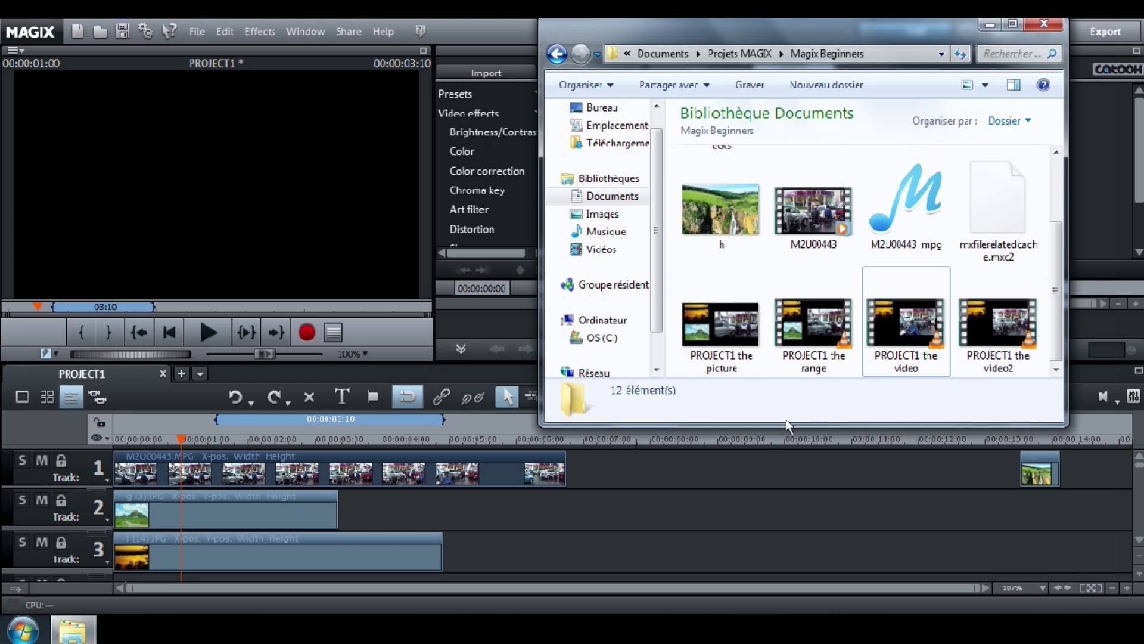
{"action": "left_click", "coordinate": [989, 326]}
{"action": "left_click", "coordinate": [817, 331]}
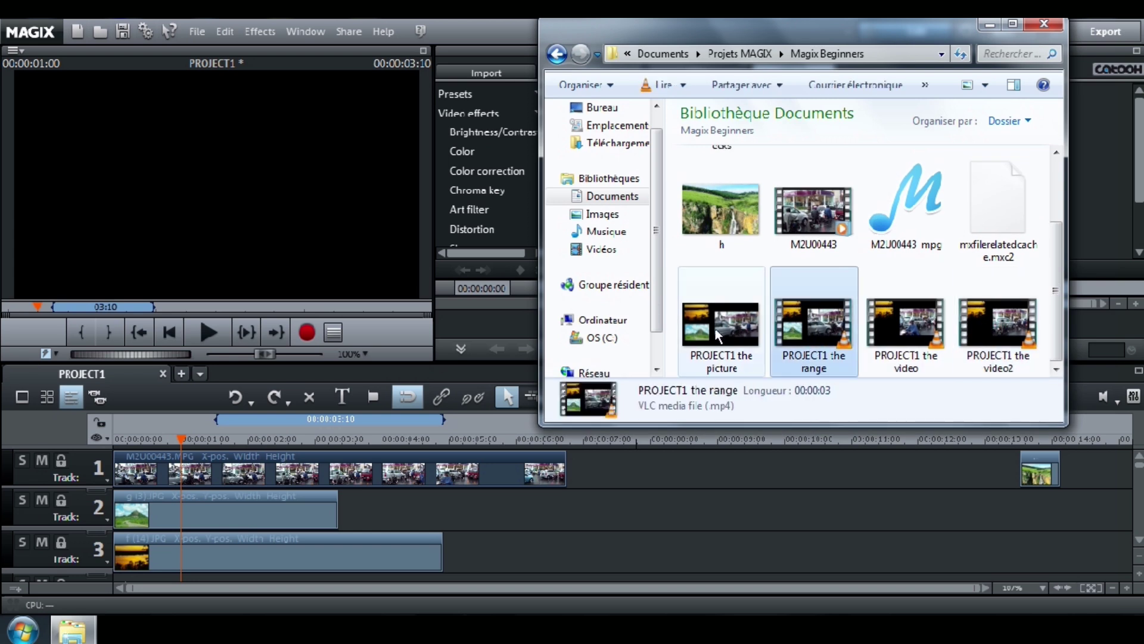
{"action": "left_click", "coordinate": [718, 336]}
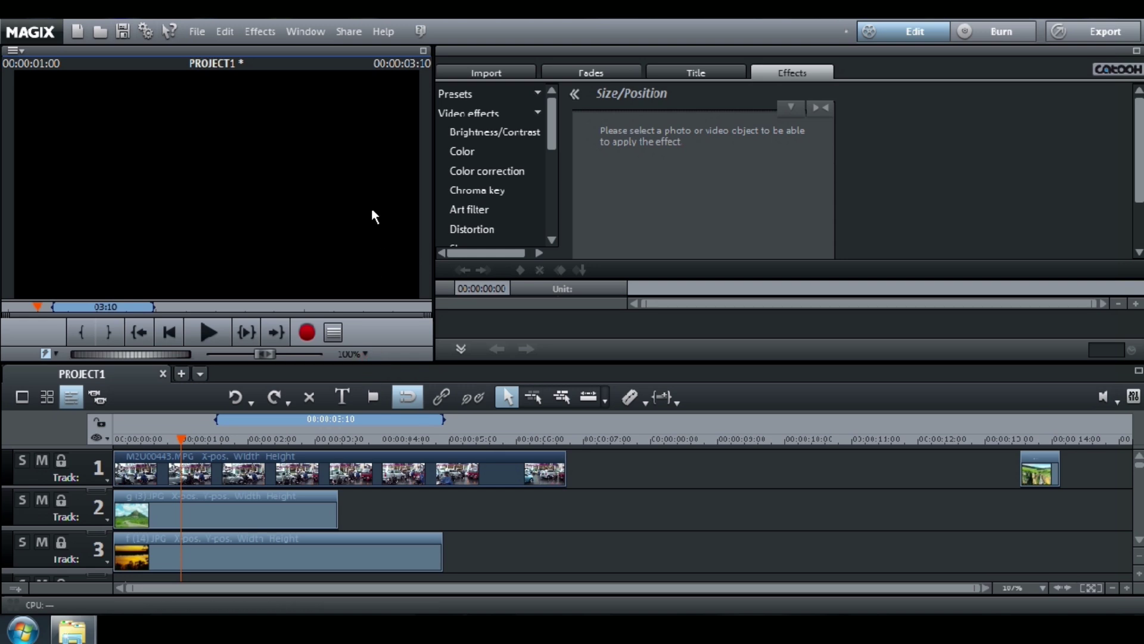
Enlarge the timeline area by shrinking the preview monitor, and detach the media pool as a floating window over the tracks
{"action": "left_click_drag", "start_coordinate": [392, 359], "coordinate": [434, 143]}
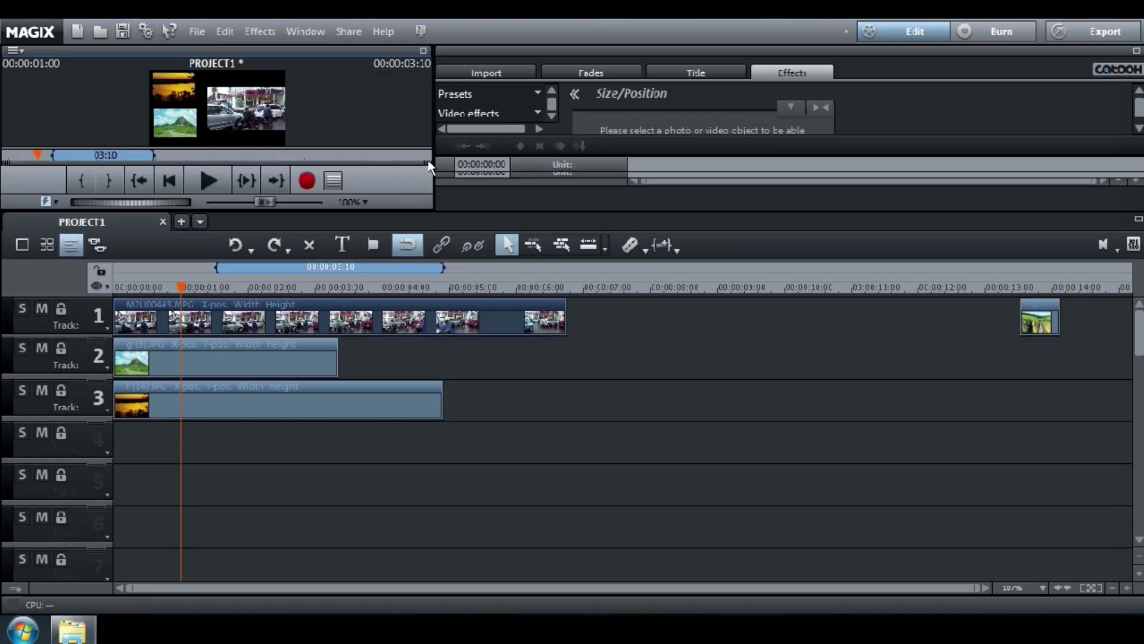
{"action": "left_click_drag", "start_coordinate": [516, 47], "coordinate": [327, 180]}
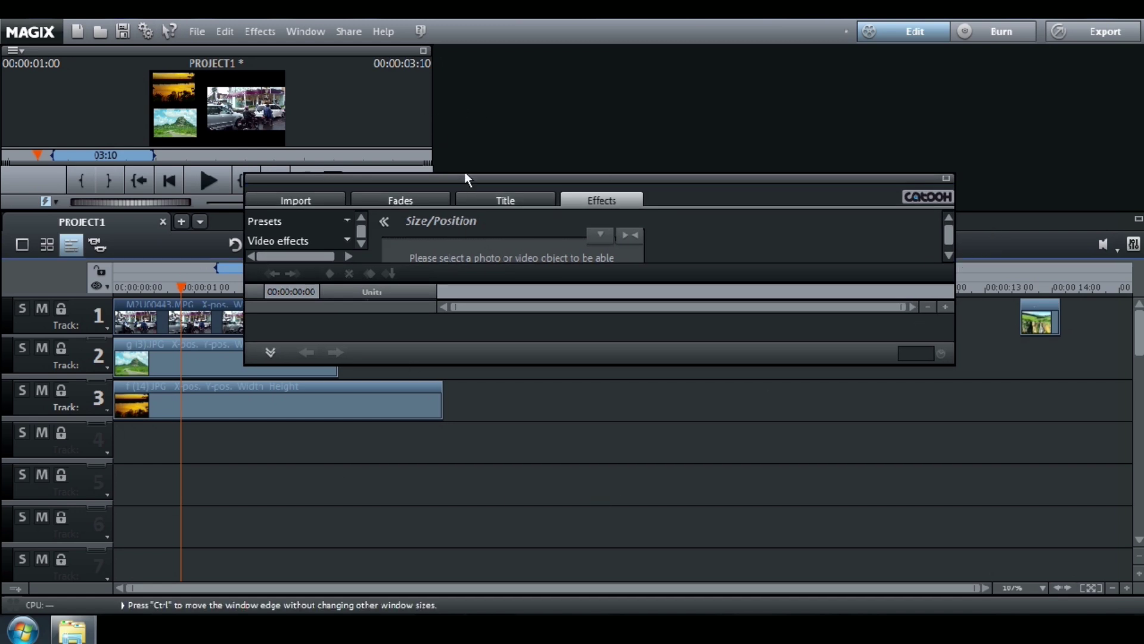
{"action": "left_click_drag", "start_coordinate": [463, 179], "coordinate": [463, 178]}
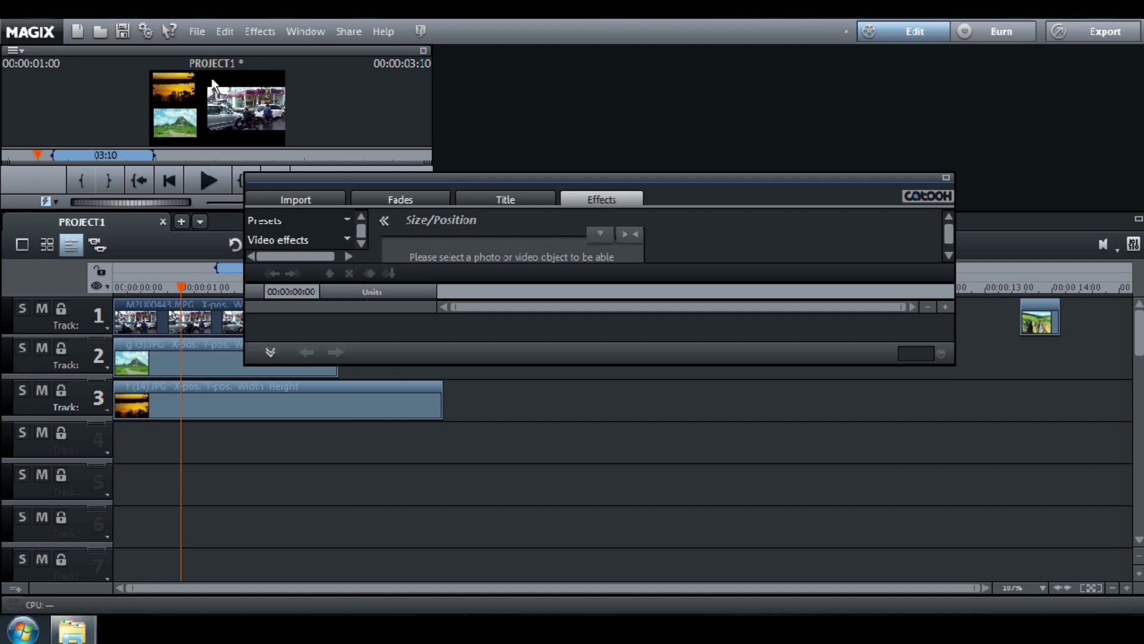
Reset all program settings to their defaults and agree to the program restart
{"action": "left_click", "coordinate": [192, 32]}
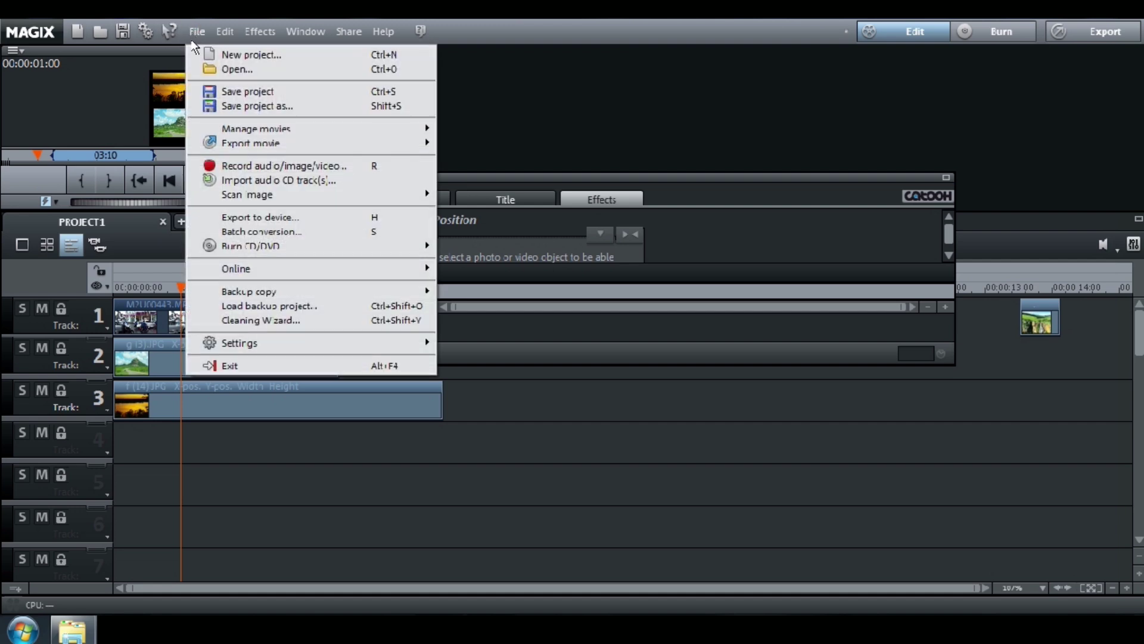
{"action": "mouse_move", "coordinate": [344, 350]}
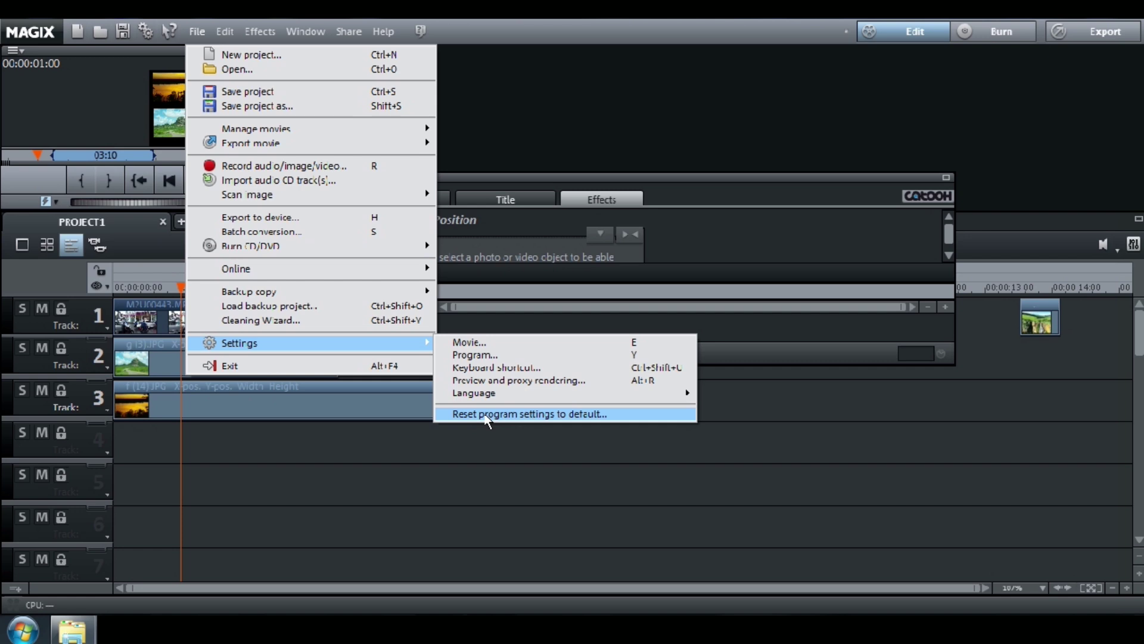
{"action": "left_click", "coordinate": [486, 415]}
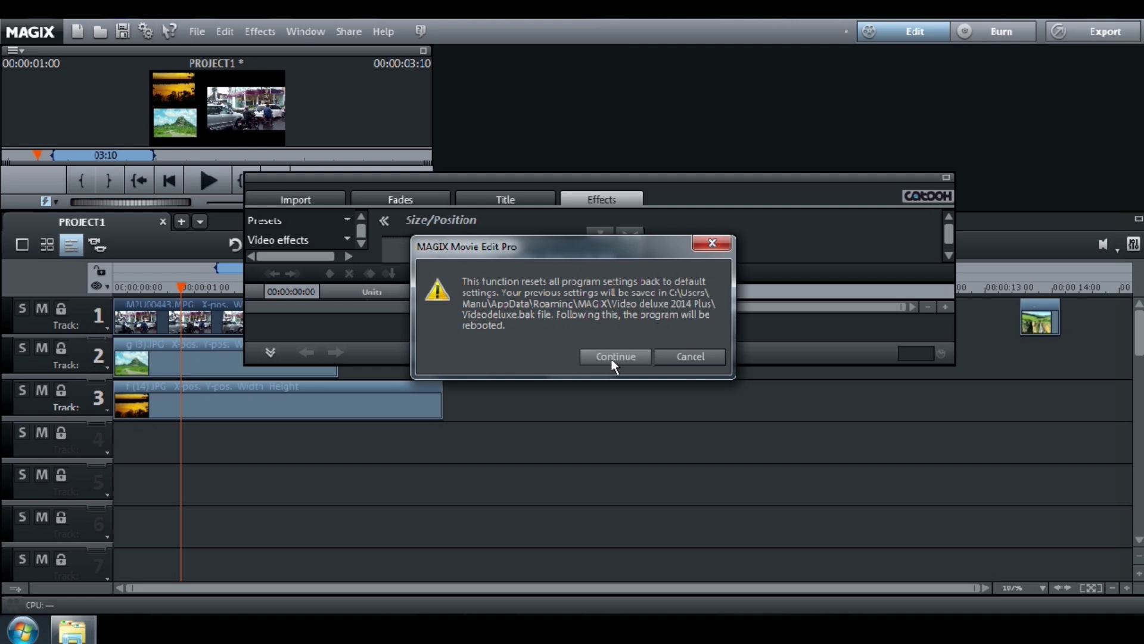
{"action": "left_click", "coordinate": [612, 357]}
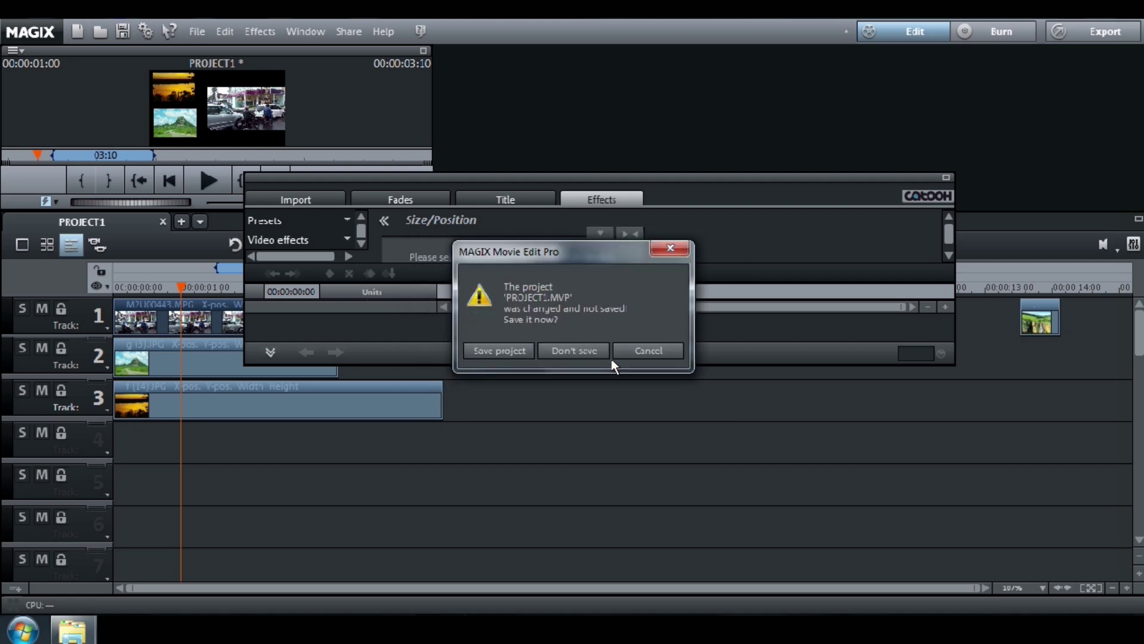
Save the changed project as PROJECT1 in the Video deluxe 2014 Plus folder and reopen it once the program has restarted
{"action": "left_click", "coordinate": [484, 351]}
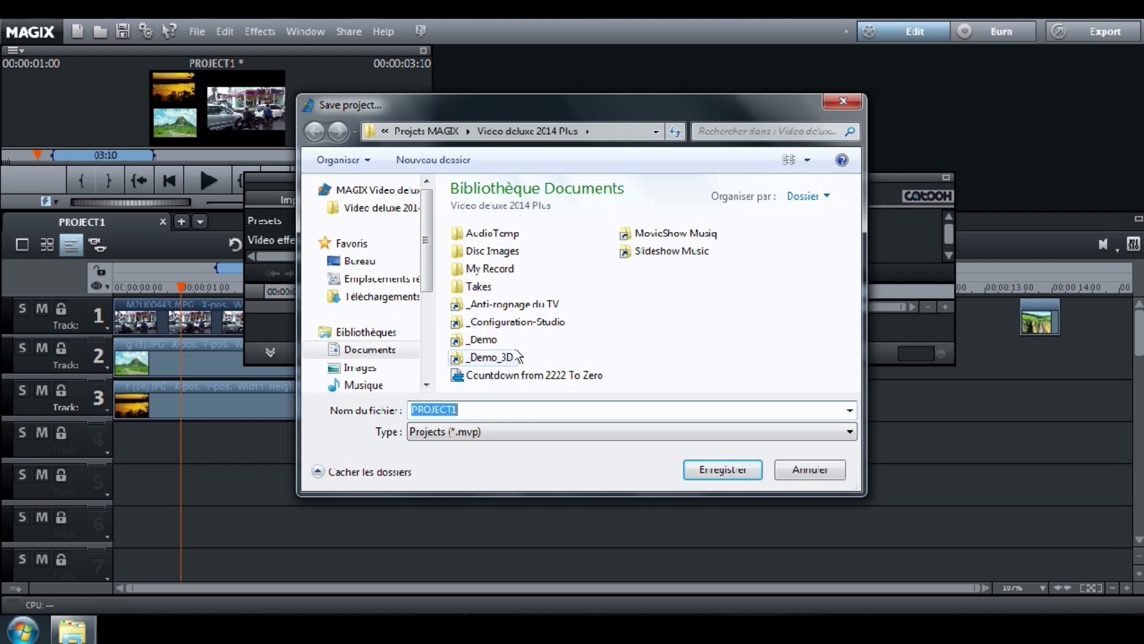
{"action": "left_click", "coordinate": [713, 475]}
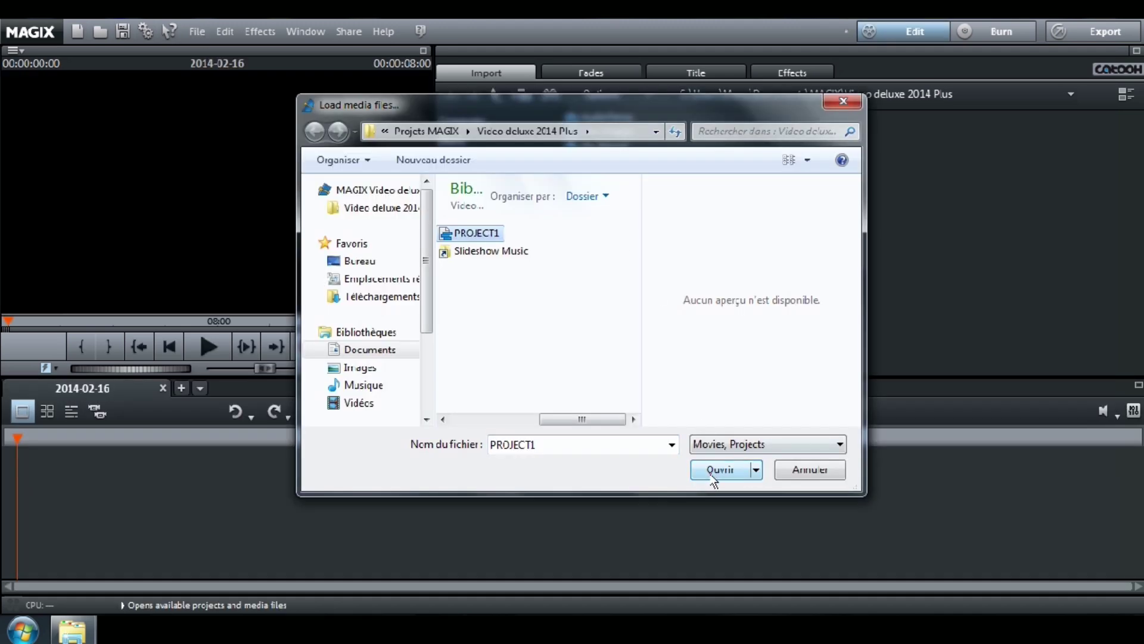
{"action": "left_click", "coordinate": [711, 475]}
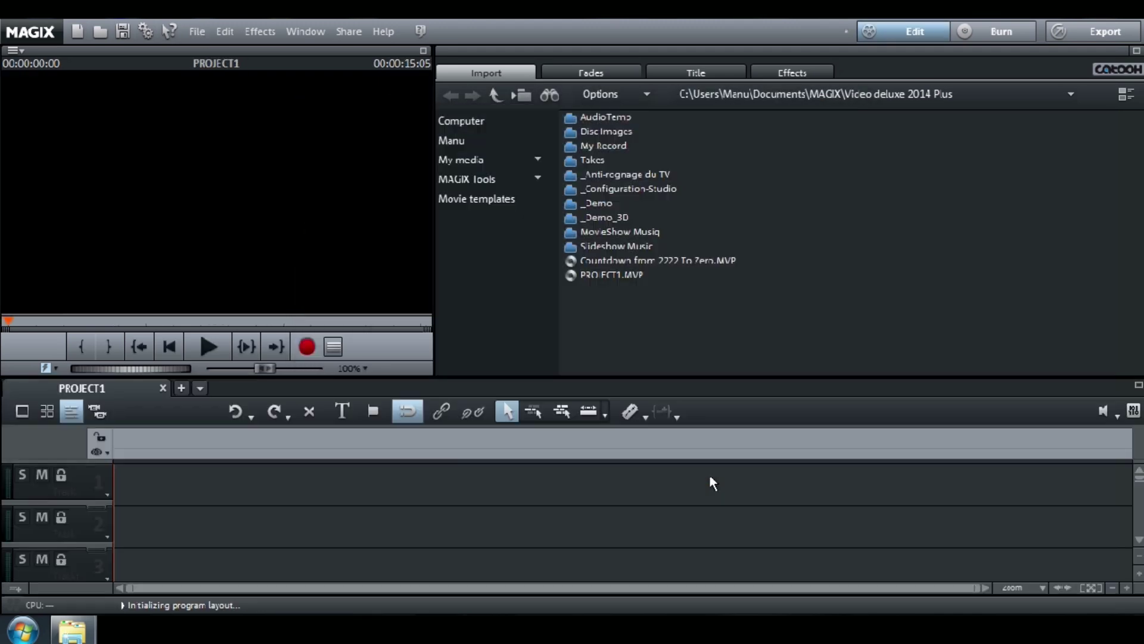